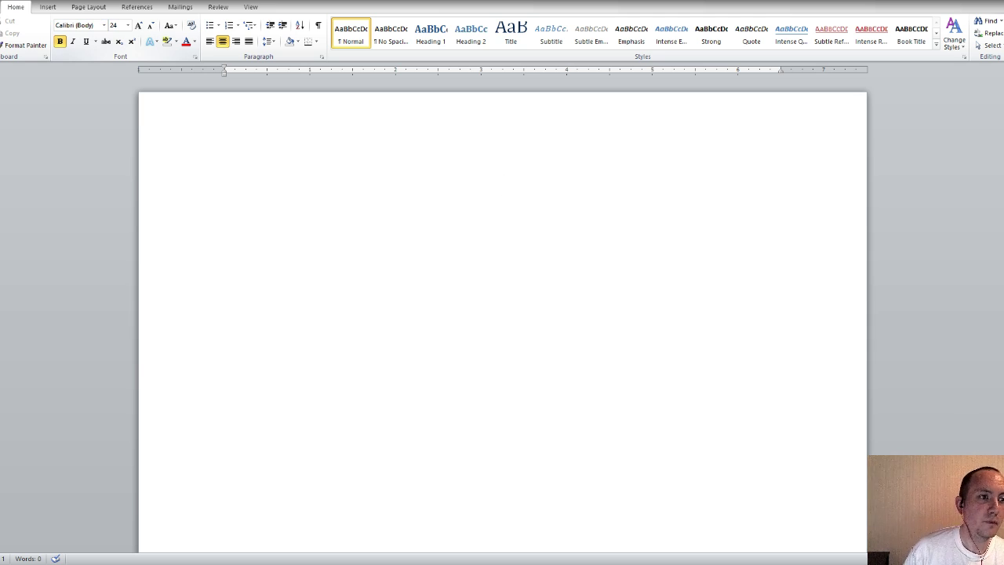
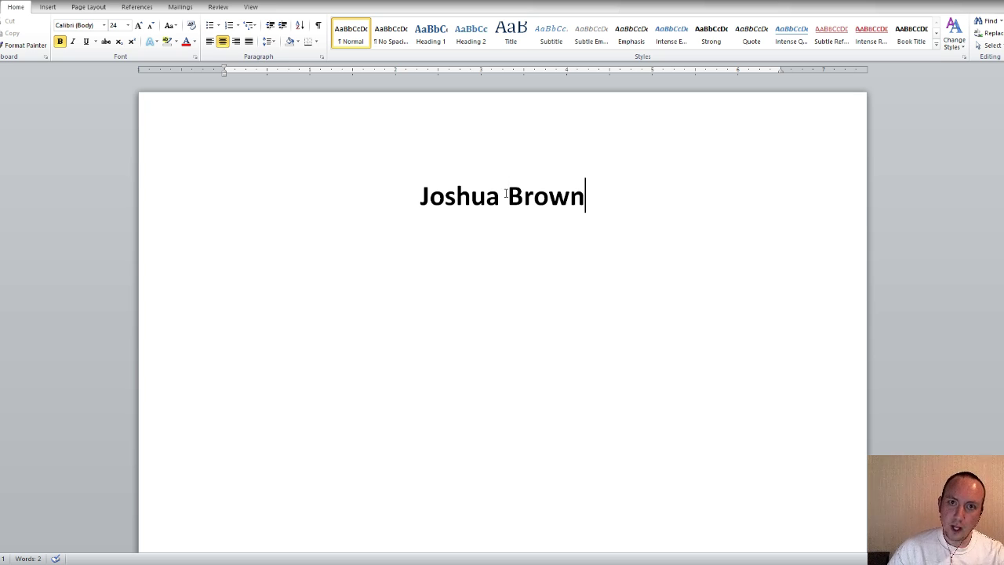
Type the applicant's full name as the bold, centred 24 pt heading line
{"action": "scroll", "coordinate": [510, 206], "scroll_direction": "down", "scroll_amount": 3}
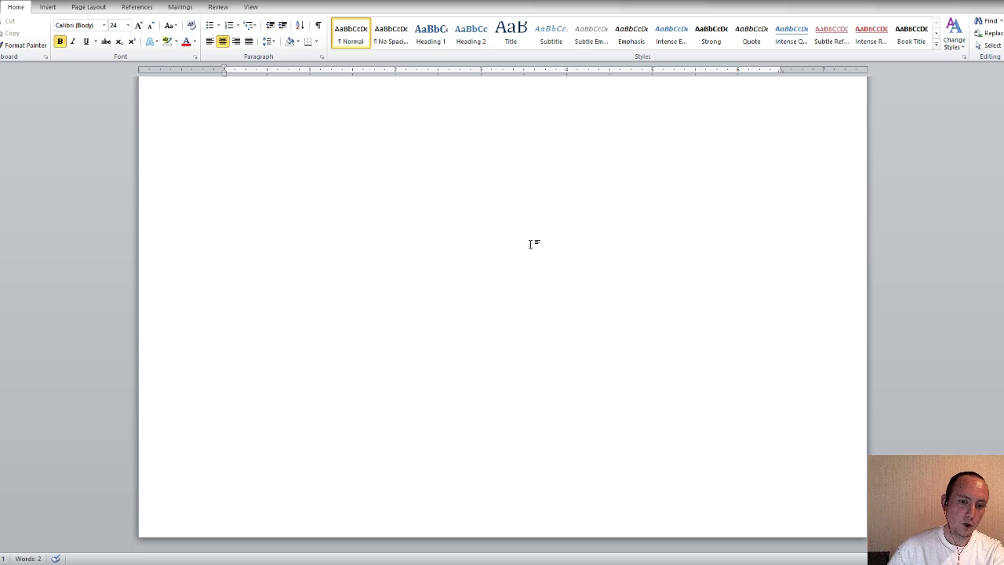
{"action": "scroll", "coordinate": [547, 280], "scroll_direction": "up", "scroll_amount": 3}
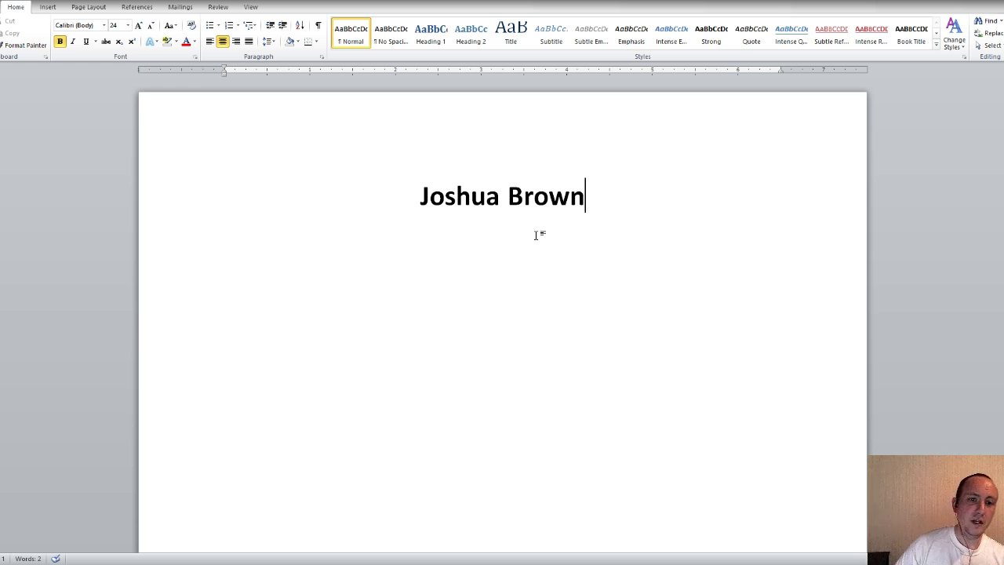
Add a plain, non-bold 12 pt line with the city, state, phone number and e-mail
{"action": "key", "text": "Return"}
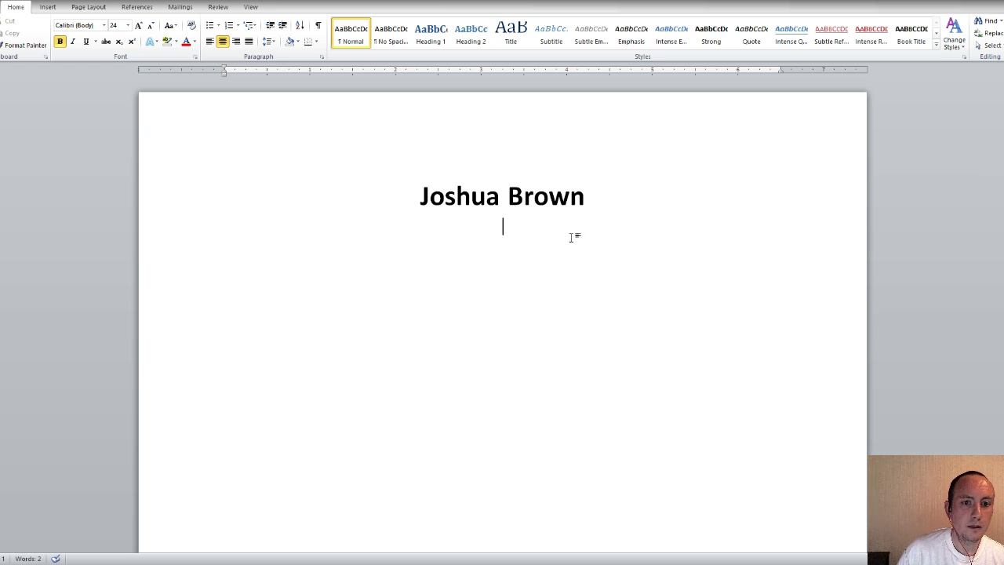
{"action": "left_click", "coordinate": [114, 25]}
{"action": "type", "text": "12"}
{"action": "key", "text": "Return"}
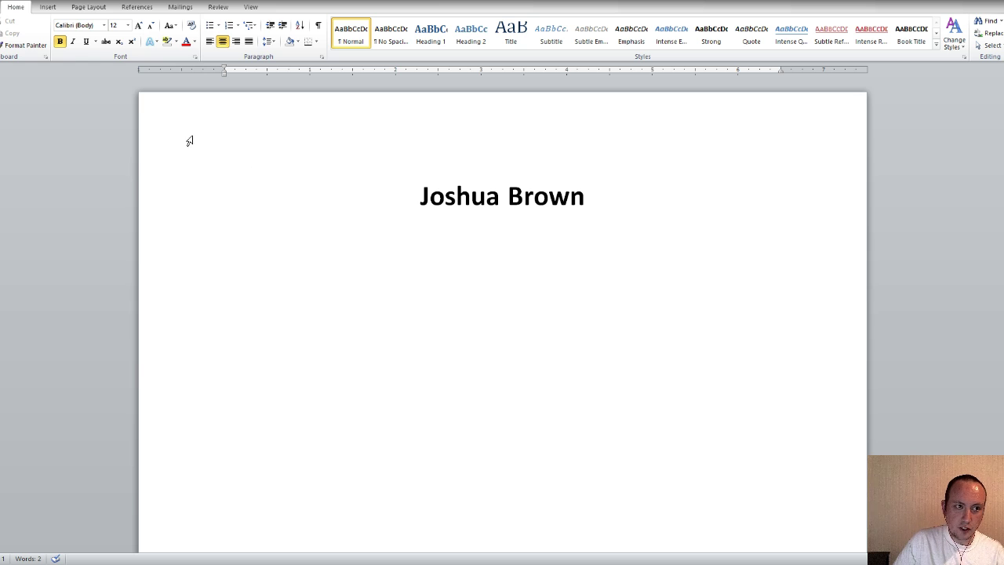
{"action": "left_click", "coordinate": [59, 40]}
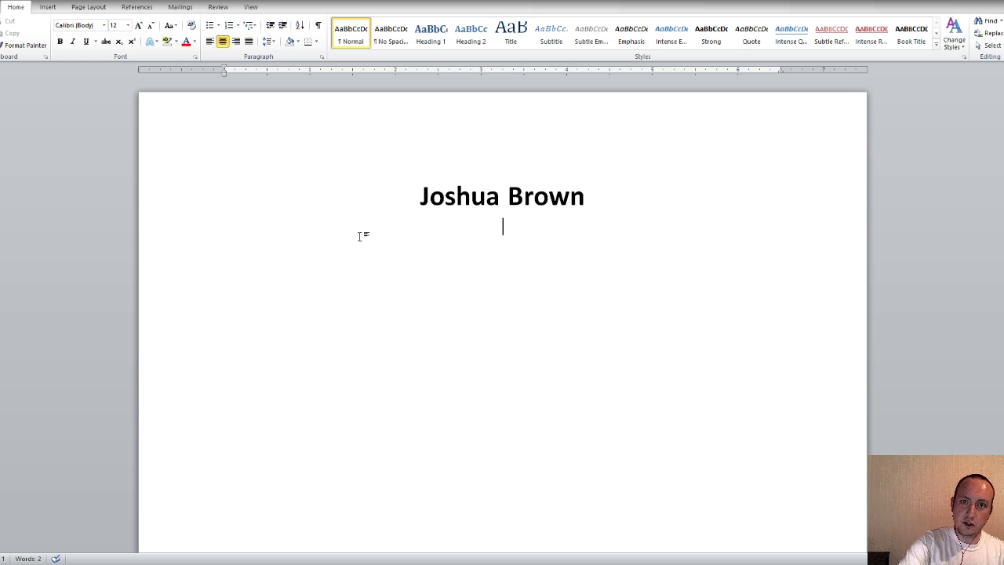
{"action": "type", "text": "City, STATE"}
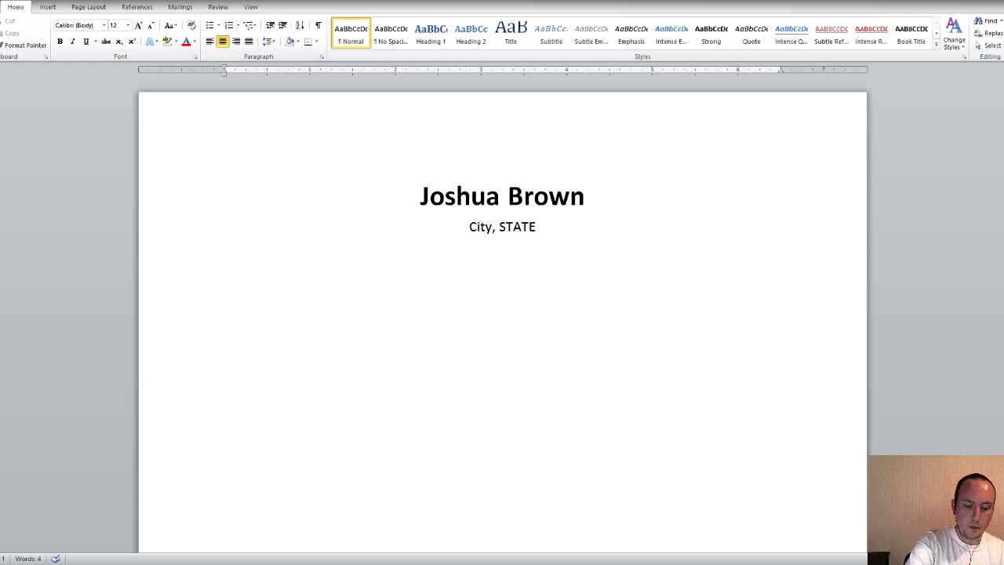
{"action": "type", "text": "("}
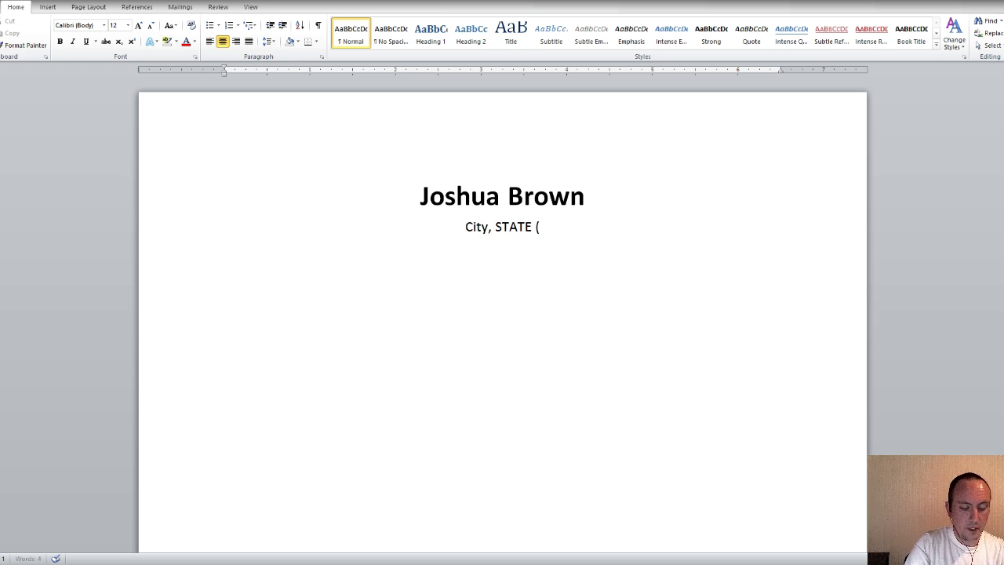
{"action": "type", "text": "555) 555"}
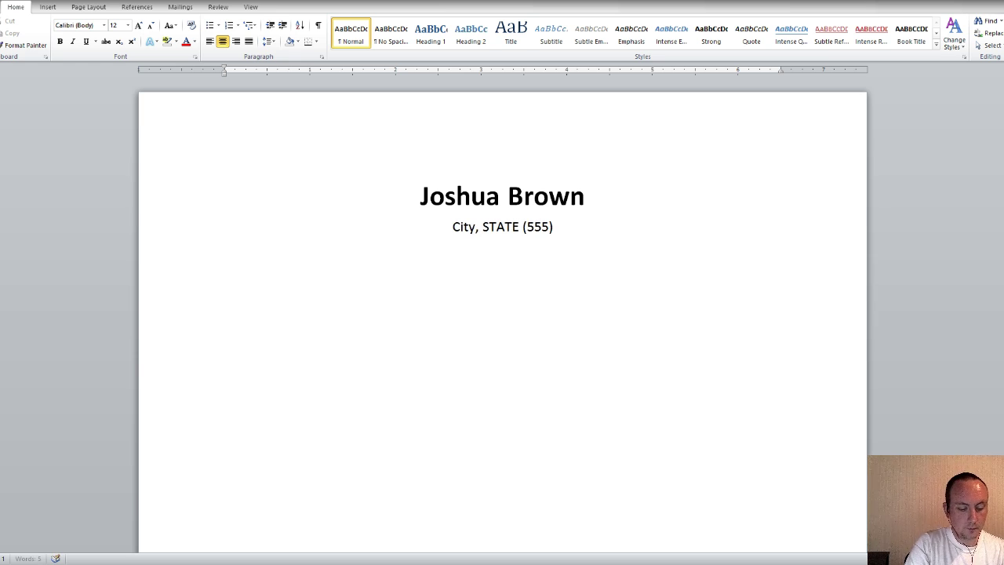
{"action": "type", "text": "-555"}
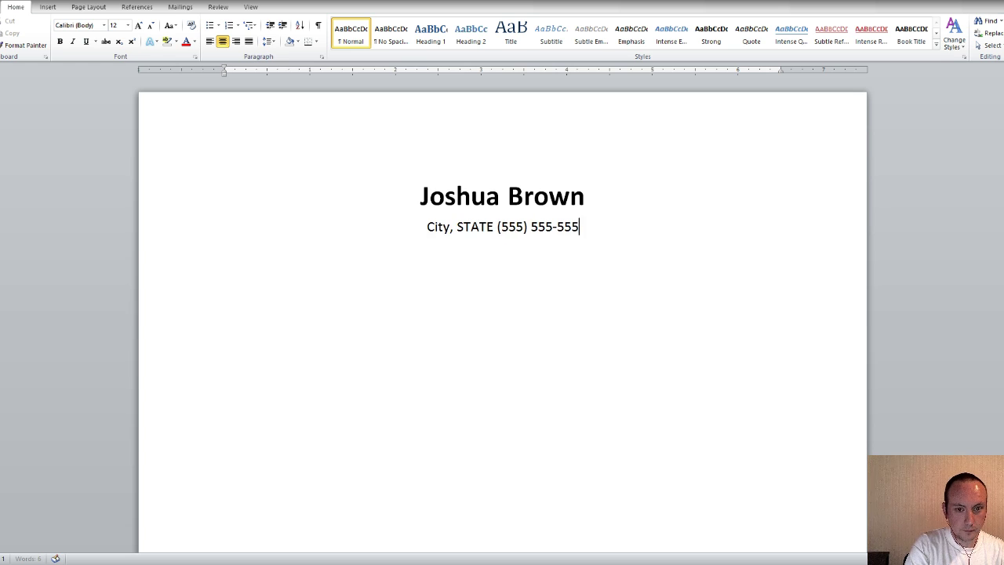
{"action": "type", "text": "5 Email@email.com"}
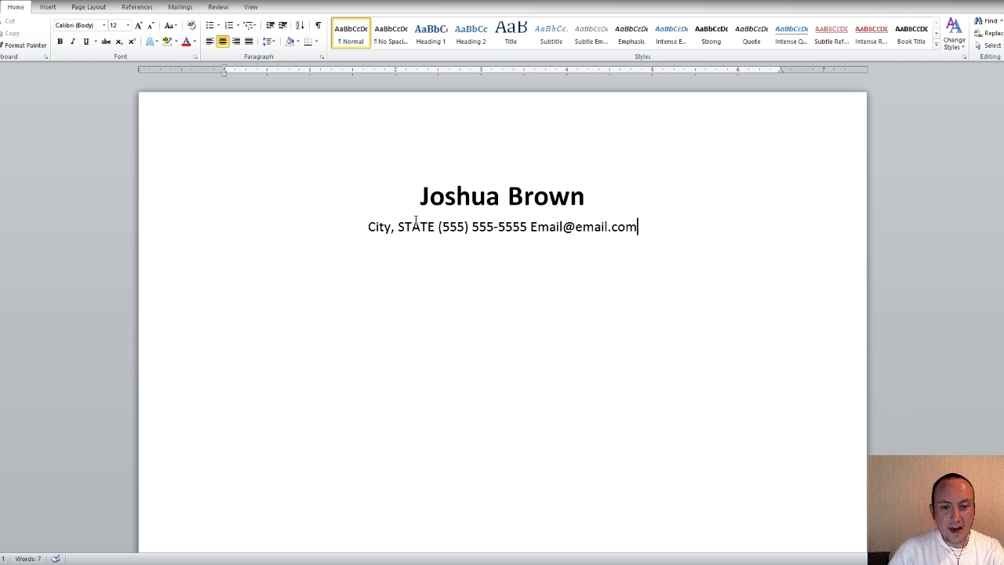
End the contact line so the e-mail becomes a hyperlink, leaving a blank line below
{"action": "key", "text": "Return"}
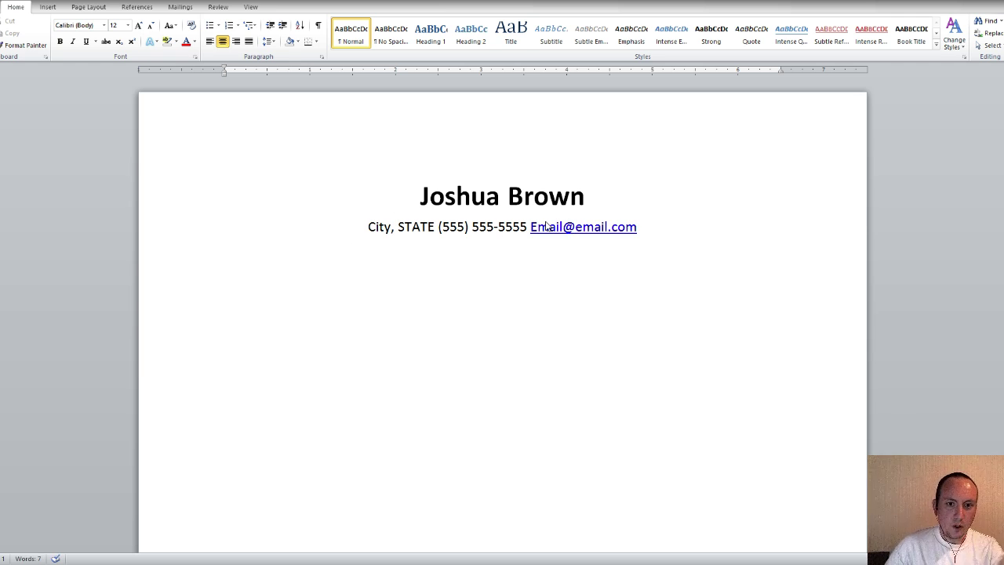
{"action": "key", "text": "Return"}
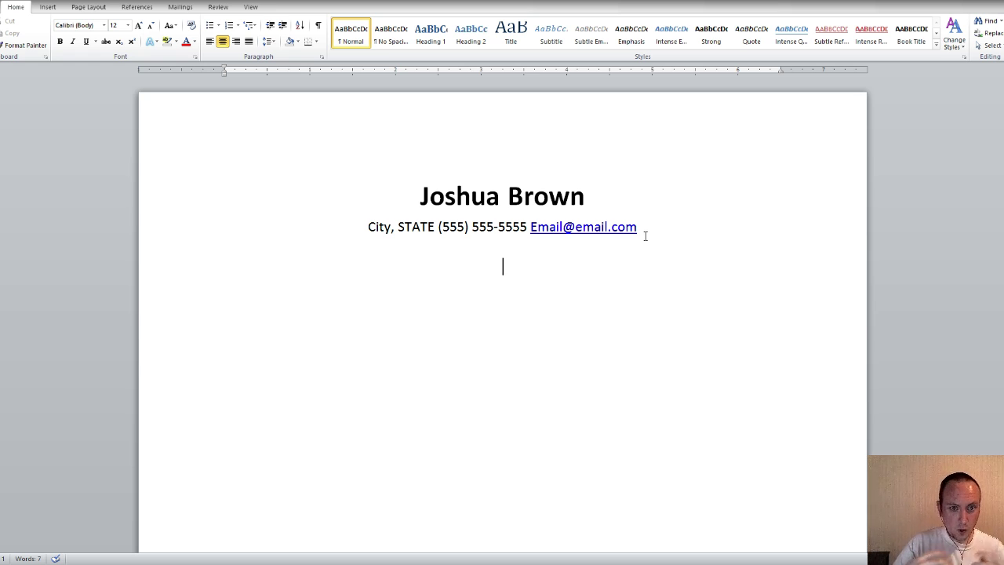
Type 'Skills' and format it as a bold 14 pt heading
{"action": "type", "text": "Skills"}
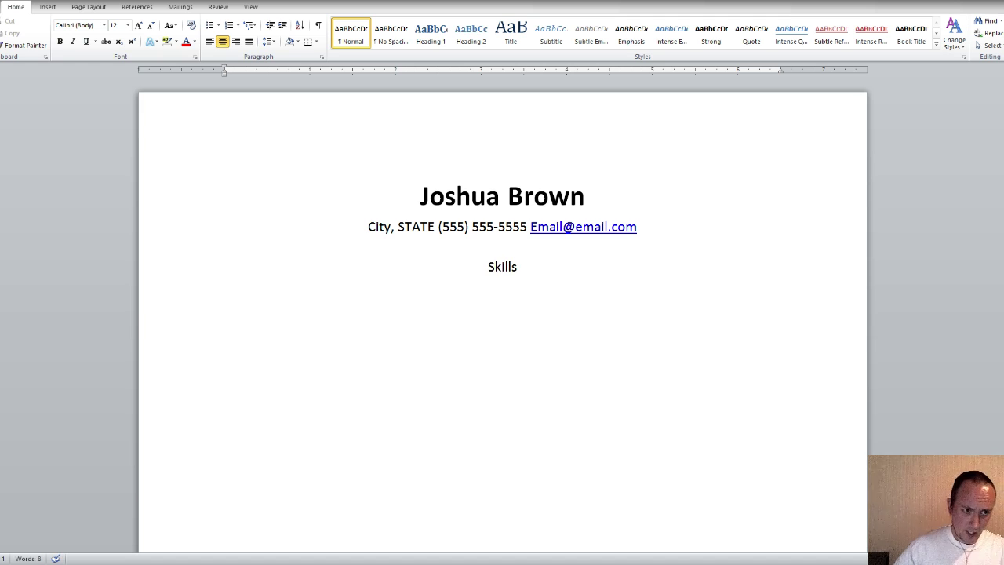
{"action": "left_click_drag", "start_coordinate": [528, 268], "coordinate": [447, 259]}
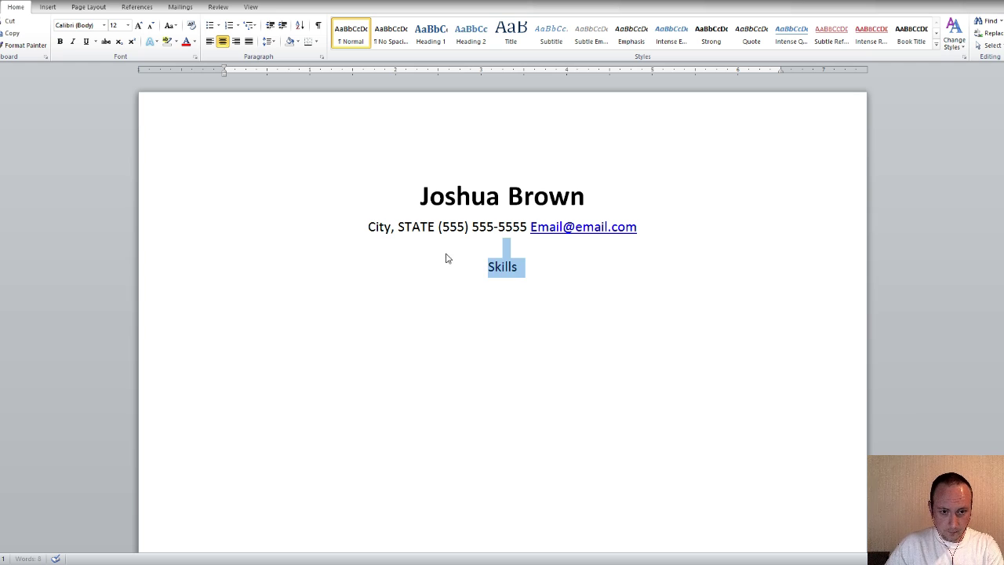
{"action": "left_click", "coordinate": [502, 273]}
{"action": "left_click_drag", "start_coordinate": [524, 269], "coordinate": [489, 271]}
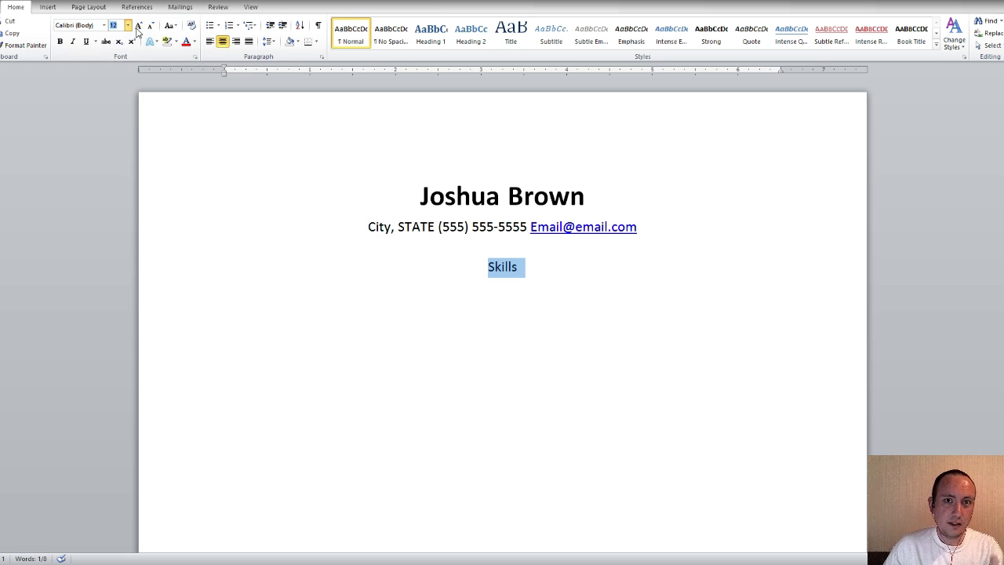
{"action": "left_click", "coordinate": [115, 89]}
{"action": "left_click", "coordinate": [60, 40]}
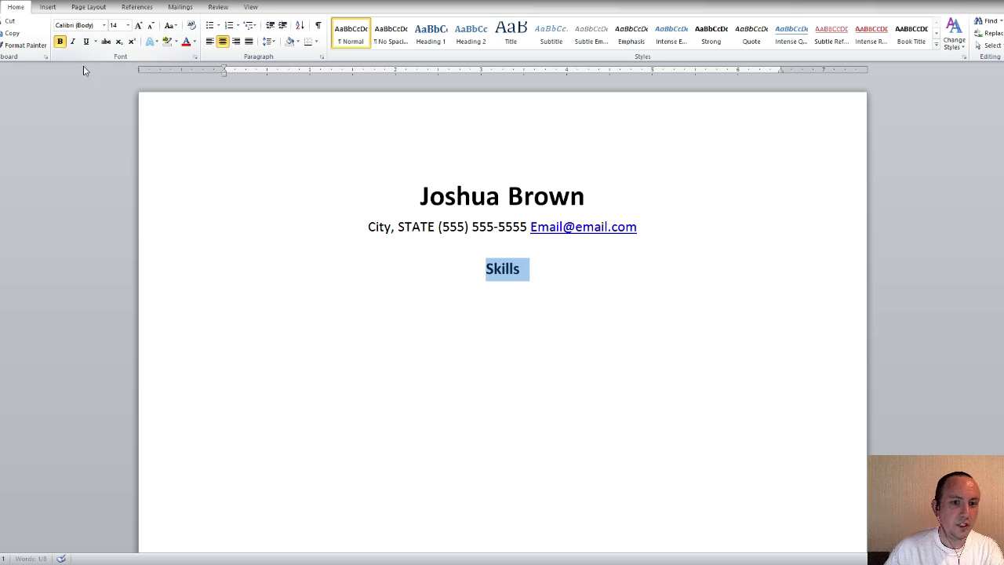
{"action": "left_click", "coordinate": [531, 274]}
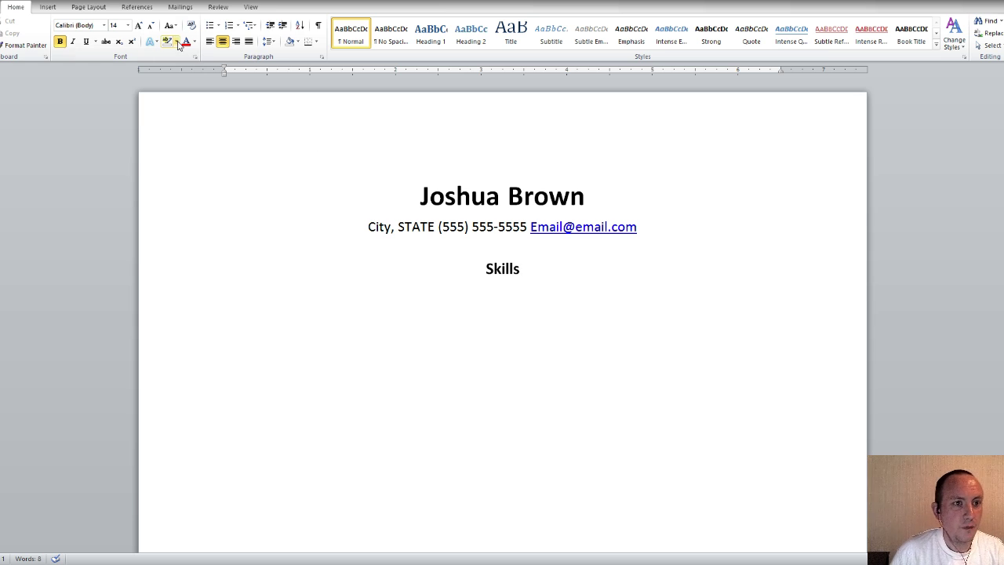
Align the Skills heading left, underline it, and begin a new line beneath it
{"action": "left_click", "coordinate": [249, 43]}
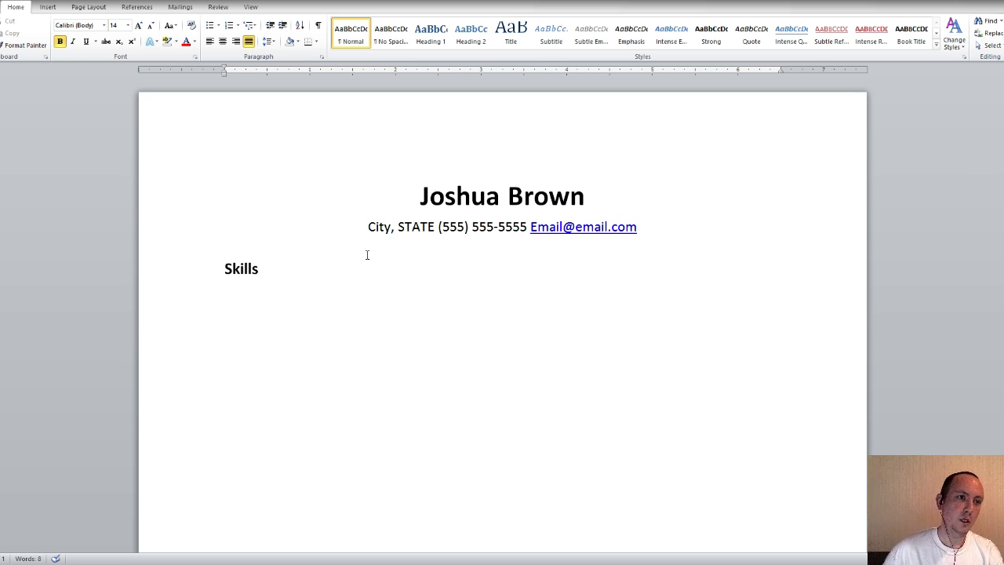
{"action": "left_click_drag", "start_coordinate": [269, 267], "coordinate": [226, 268]}
{"action": "left_click", "coordinate": [86, 41]}
{"action": "left_click", "coordinate": [321, 268]}
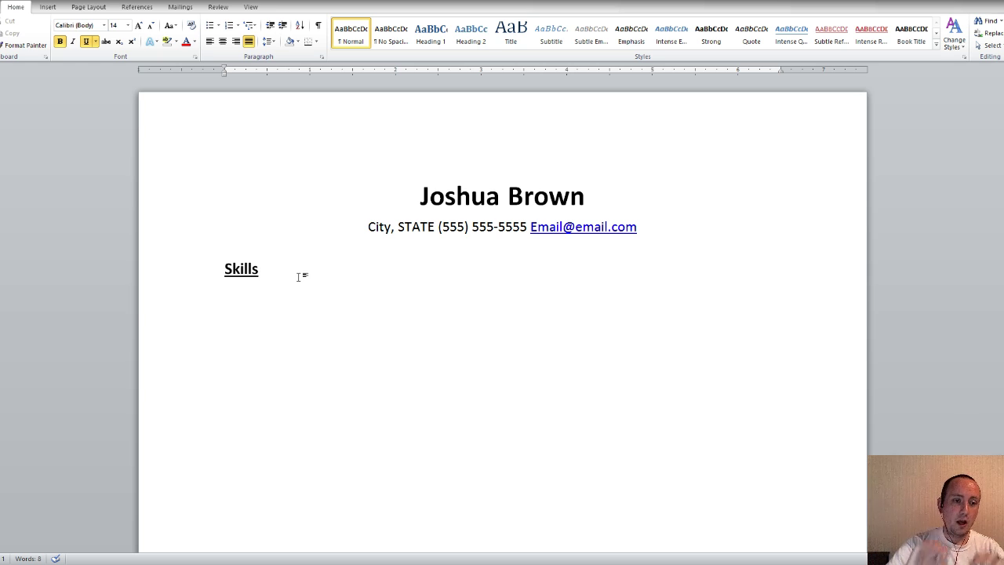
{"action": "key", "text": "Return"}
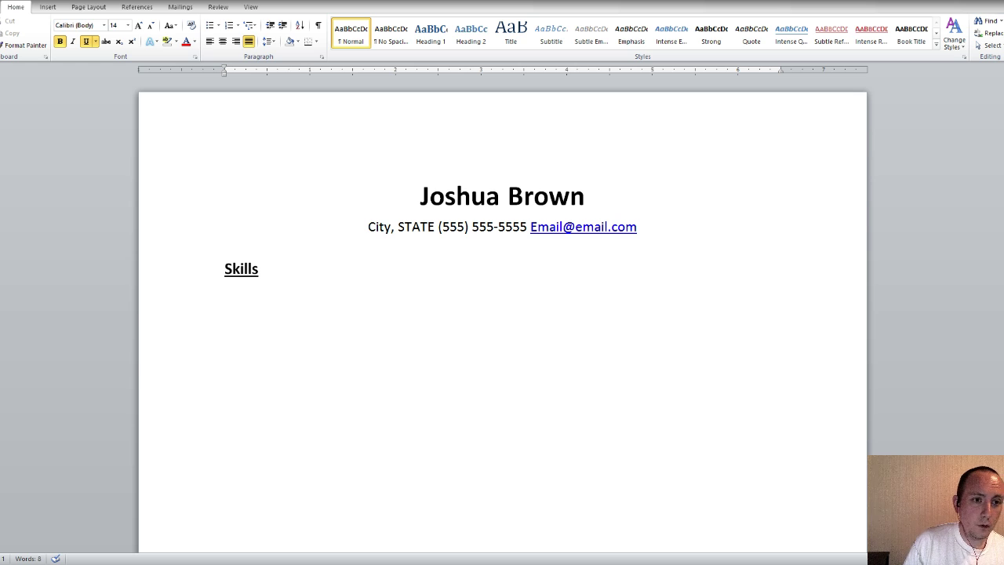
Set the line under Skills to 12 pt with bold and underline turned off
{"action": "left_click", "coordinate": [127, 29]}
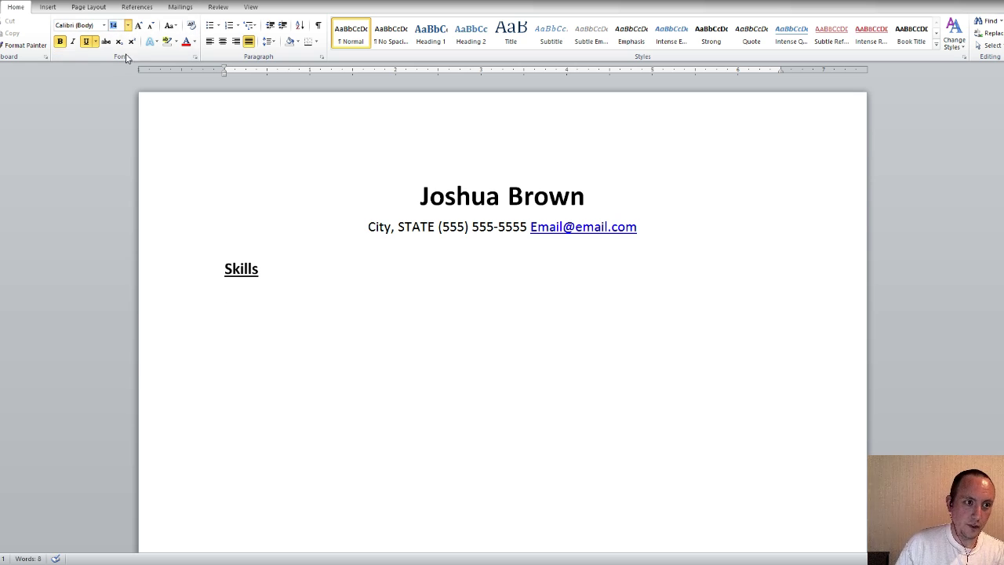
{"action": "type", "text": "12"}
{"action": "key", "text": "Return"}
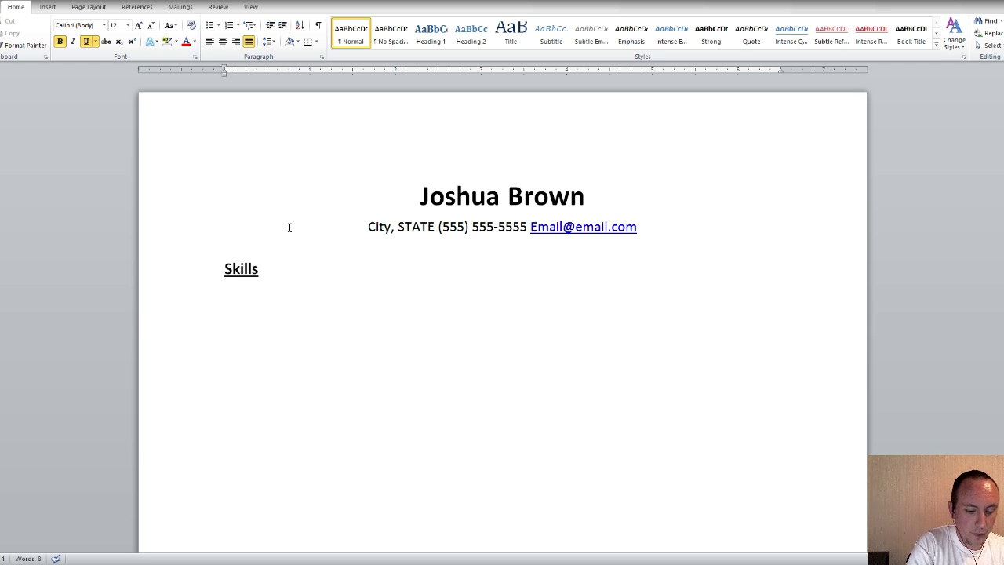
{"action": "type", "text": "Skill"}
{"action": "key", "text": "BackSpace"}
{"action": "key", "text": "BackSpace"}
{"action": "key", "text": "BackSpace"}
{"action": "key", "text": "BackSpace"}
{"action": "key", "text": "BackSpace"}
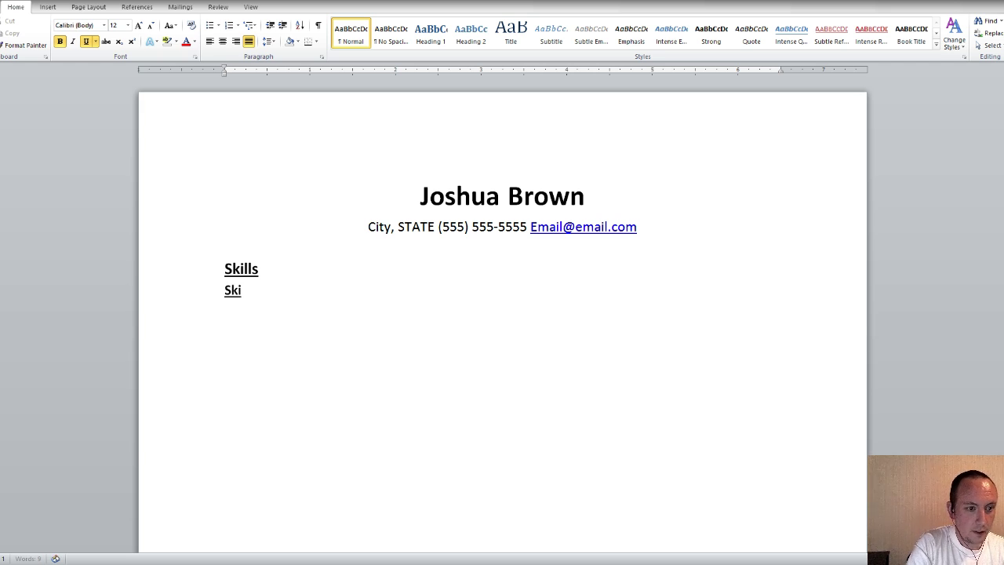
{"action": "left_click", "coordinate": [59, 41]}
{"action": "left_click", "coordinate": [86, 42]}
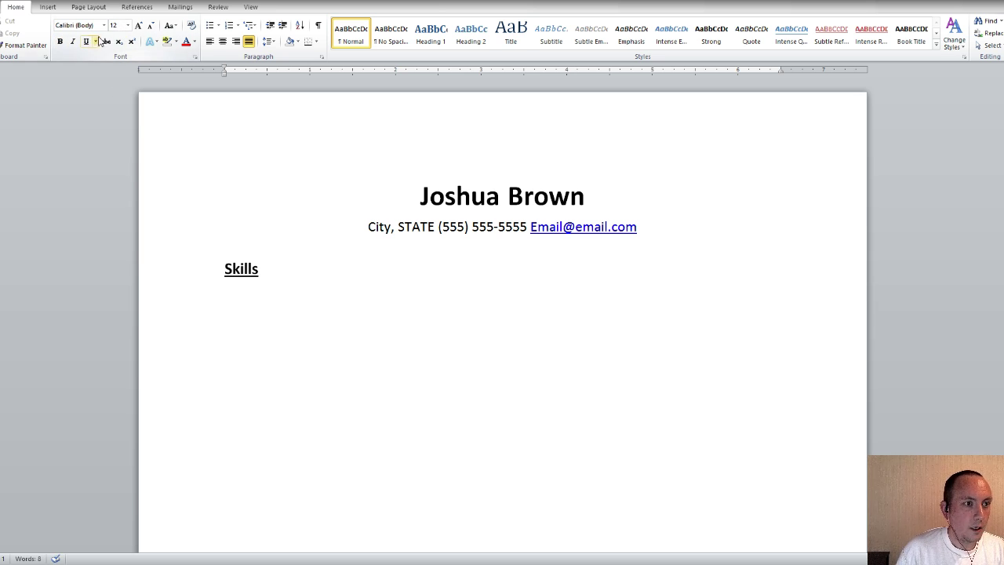
Type 'Job skill one' and 'Jobe skill two' on separate lines under Skills
{"action": "type", "text": "Skil"}
{"action": "key", "text": "BackSpace"}
{"action": "key", "text": "BackSpace"}
{"action": "key", "text": "BackSpace"}
{"action": "key", "text": "BackSpace"}
{"action": "type", "text": "Job skill one"}
{"action": "key", "text": "Return"}
{"action": "type", "text": "Jobe skill two"}
{"action": "key", "text": "Return"}
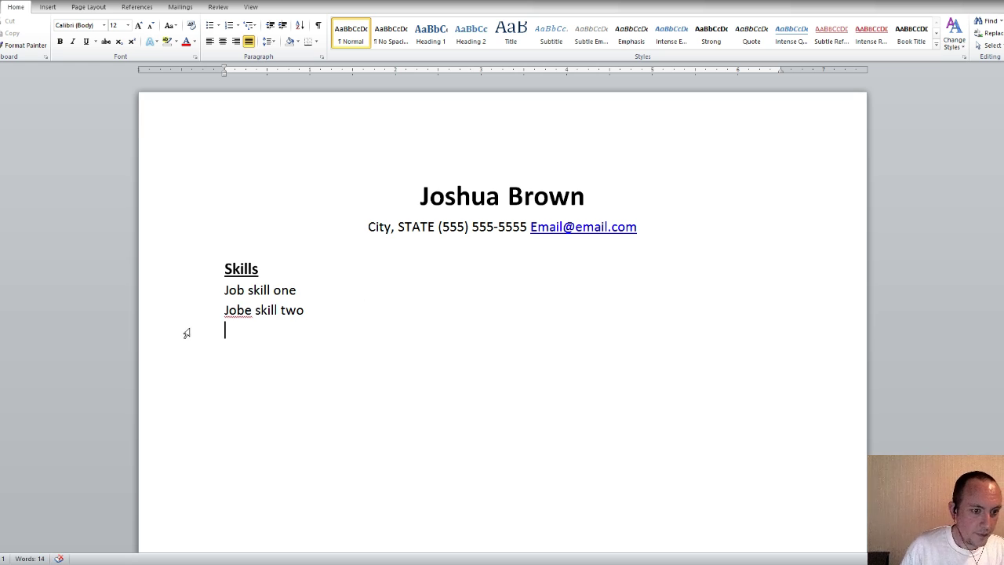
Correct 'Jobe' to 'Job', add 'Job skill 3', and select all three skill lines
{"action": "left_click", "coordinate": [252, 310]}
{"action": "key", "text": "BackSpace"}
{"action": "left_click", "coordinate": [324, 310]}
{"action": "key", "text": "Return"}
{"action": "type", "text": "Job skill 3"}
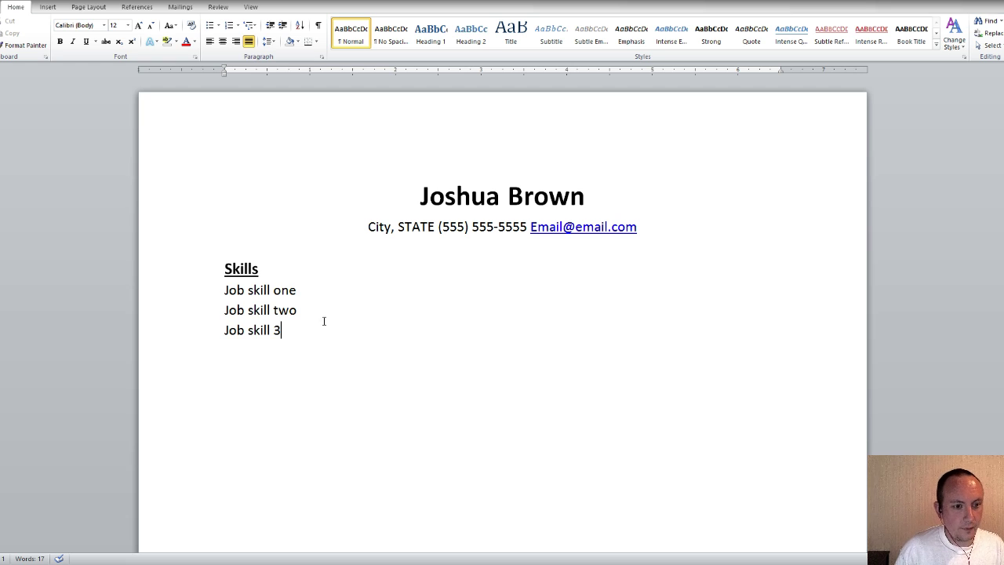
{"action": "left_click_drag", "start_coordinate": [313, 330], "coordinate": [228, 293]}
Copy the three skill lines and paste them twice more, removing the blank gap between groups
{"action": "key", "text": "ctrl+c"}
{"action": "left_click", "coordinate": [309, 334]}
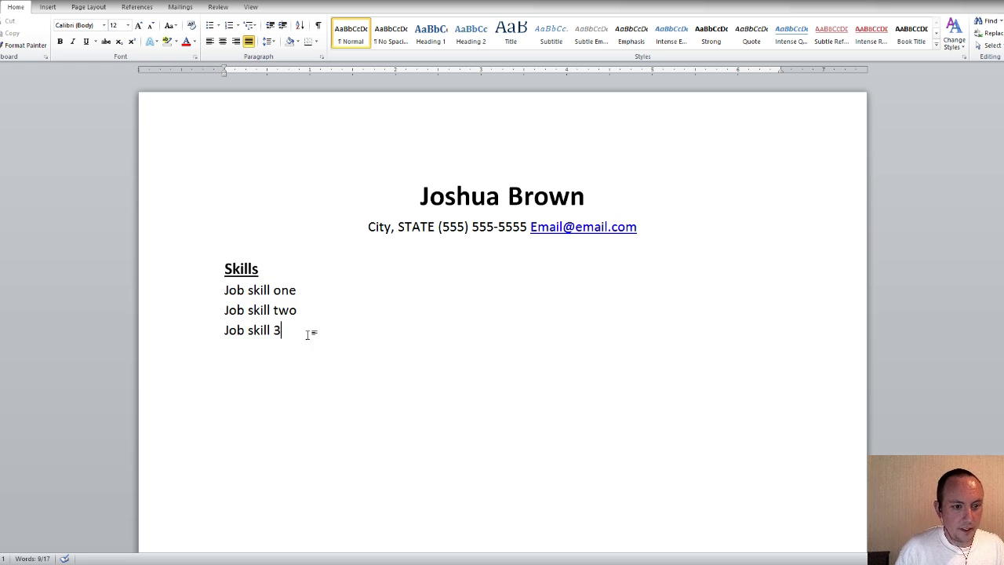
{"action": "key", "text": "Return"}
{"action": "key", "text": "ctrl+v"}
{"action": "key", "text": "Return"}
{"action": "key", "text": "ctrl+v"}
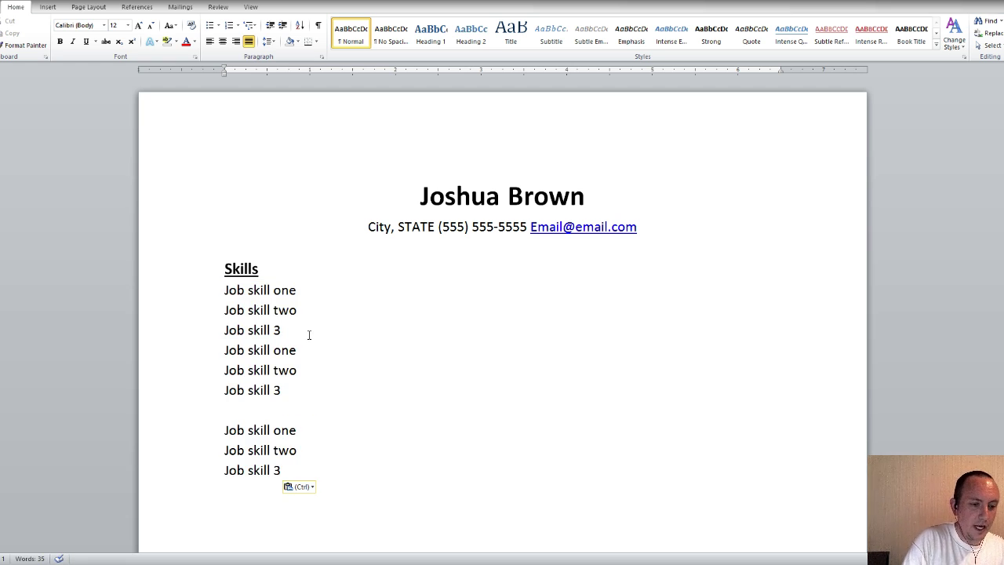
{"action": "left_click", "coordinate": [269, 409]}
{"action": "key", "text": "BackSpace"}
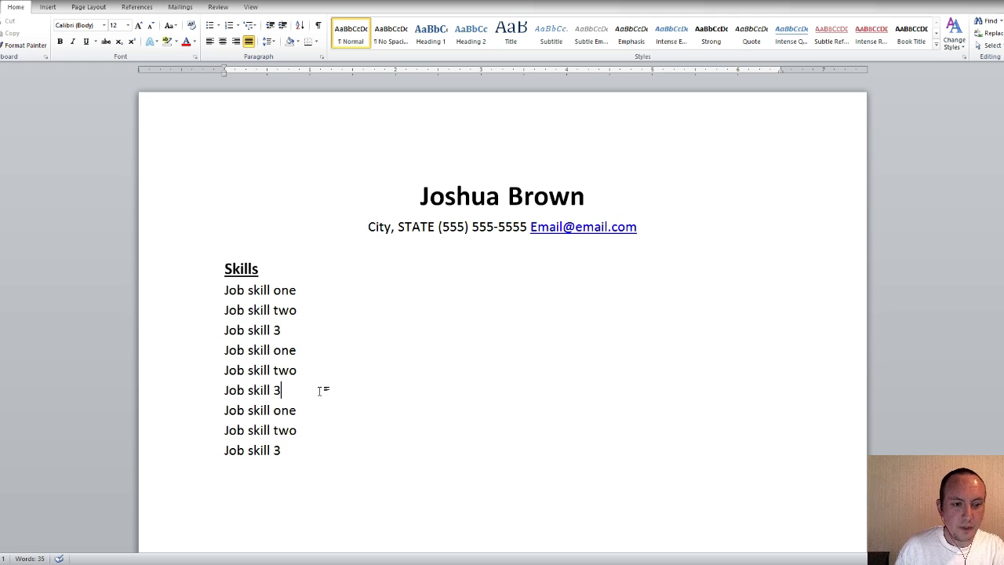
Paste six more skill lines at the end to reach fifteen, then select the whole list
{"action": "scroll", "coordinate": [318, 390], "scroll_direction": "down", "scroll_amount": 2}
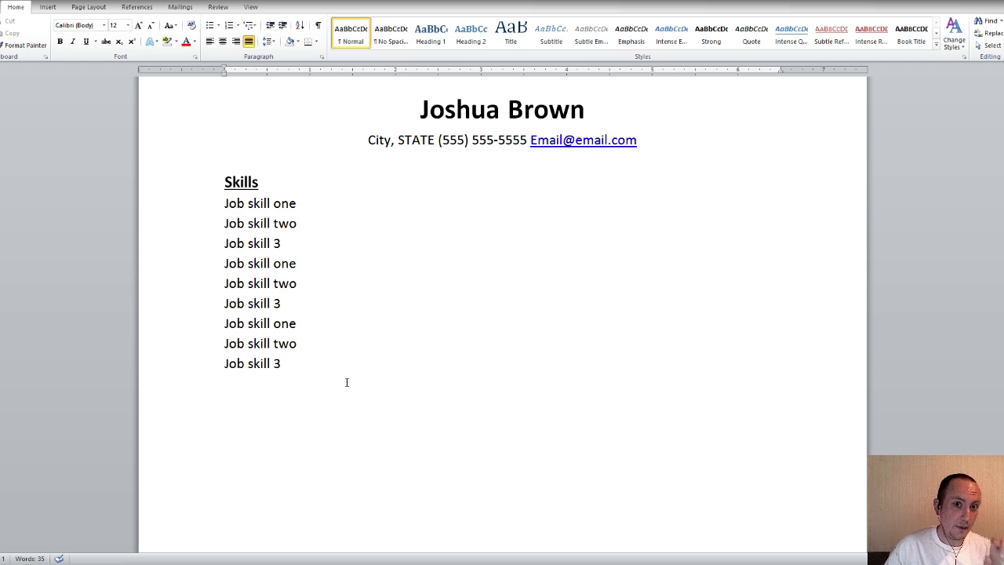
{"action": "scroll", "coordinate": [346, 381], "scroll_direction": "down", "scroll_amount": 2}
{"action": "scroll", "coordinate": [346, 381], "scroll_direction": "up", "scroll_amount": 1}
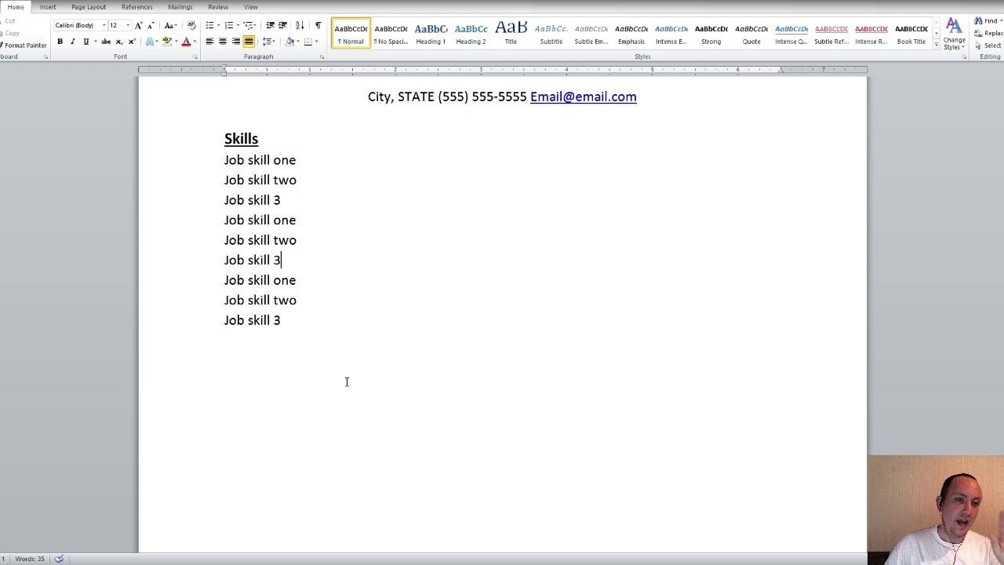
{"action": "scroll", "coordinate": [346, 381], "scroll_direction": "up", "scroll_amount": 2}
{"action": "scroll", "coordinate": [346, 381], "scroll_direction": "up", "scroll_amount": 1}
{"action": "scroll", "coordinate": [346, 382], "scroll_direction": "down", "scroll_amount": 1}
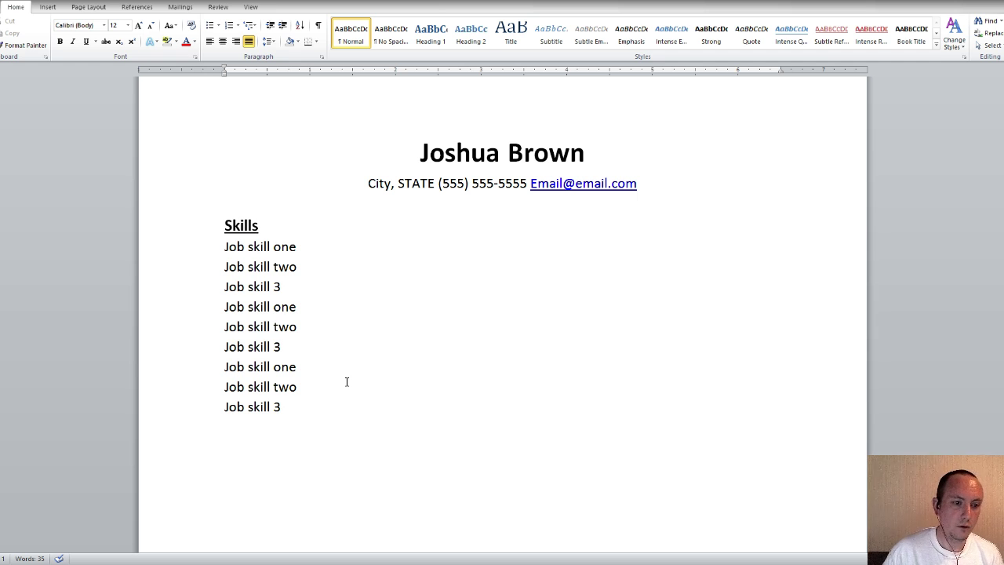
{"action": "left_click_drag", "start_coordinate": [289, 406], "coordinate": [223, 317]}
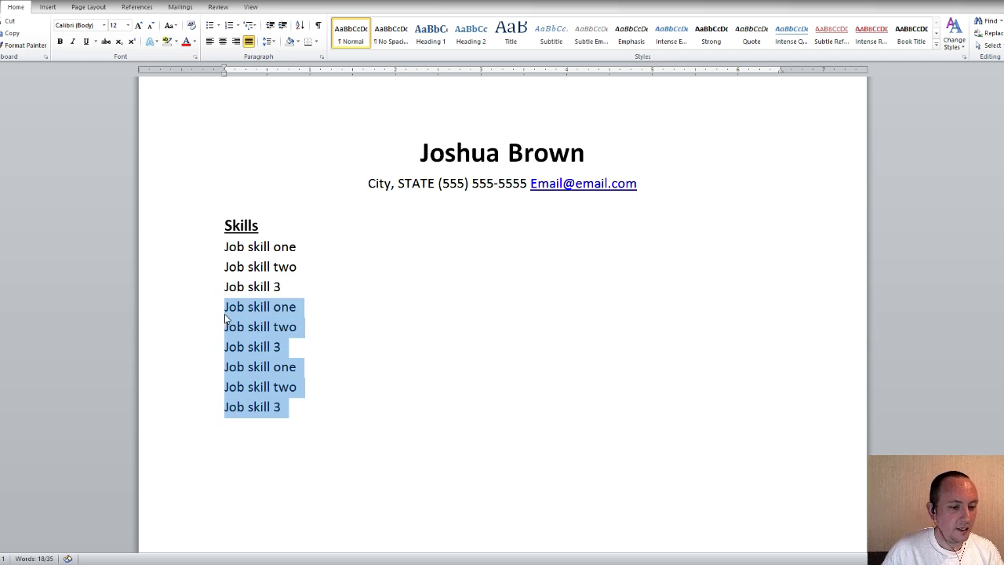
{"action": "scroll", "coordinate": [332, 307], "scroll_direction": "down", "scroll_amount": 2}
{"action": "left_click", "coordinate": [322, 311]}
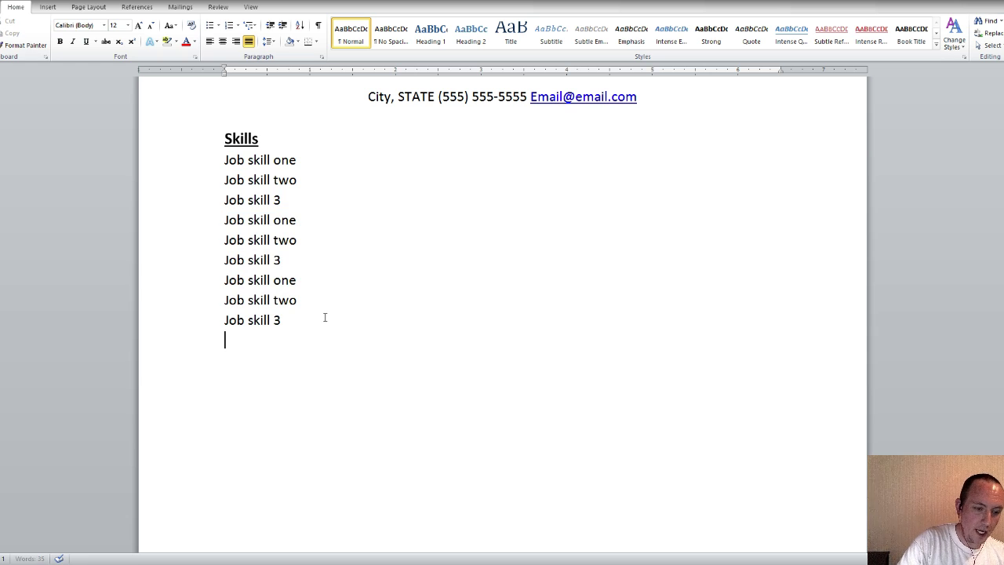
{"action": "key", "text": "ctrl+v"}
{"action": "scroll", "coordinate": [374, 365], "scroll_direction": "down", "scroll_amount": 1}
{"action": "left_click", "coordinate": [334, 392]}
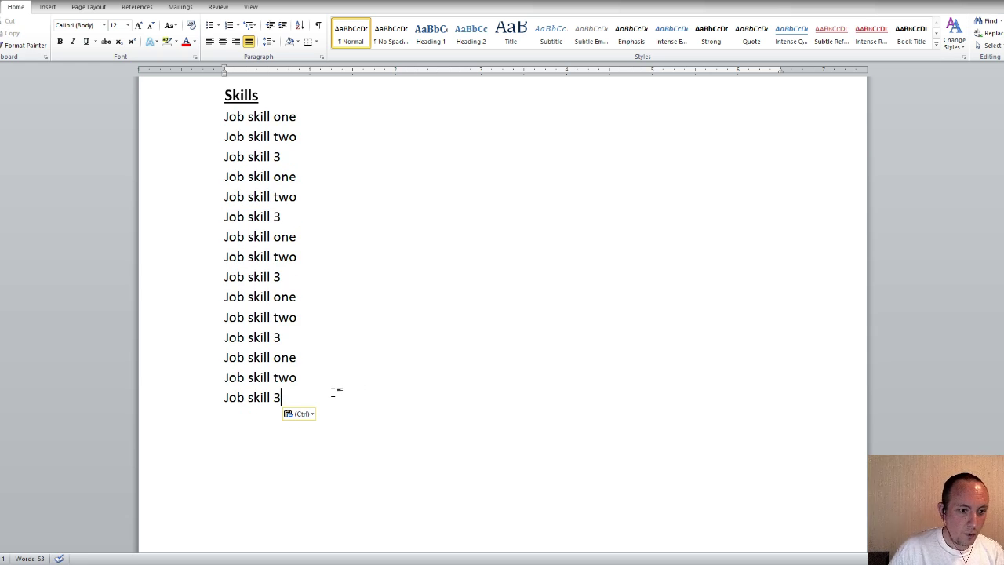
{"action": "scroll", "coordinate": [352, 347], "scroll_direction": "down", "scroll_amount": 1}
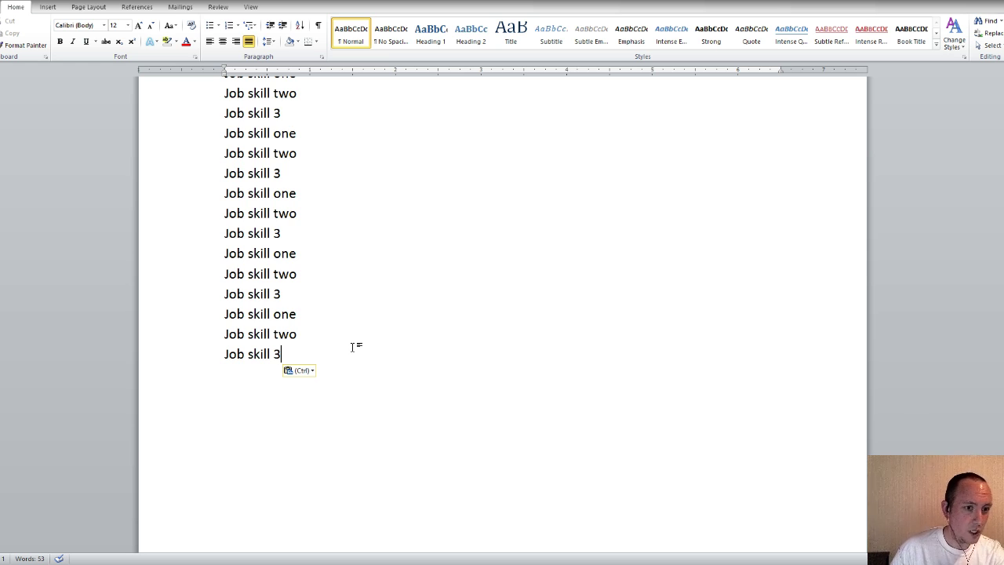
{"action": "scroll", "coordinate": [354, 345], "scroll_direction": "up", "scroll_amount": 3}
{"action": "scroll", "coordinate": [355, 342], "scroll_direction": "down", "scroll_amount": 1}
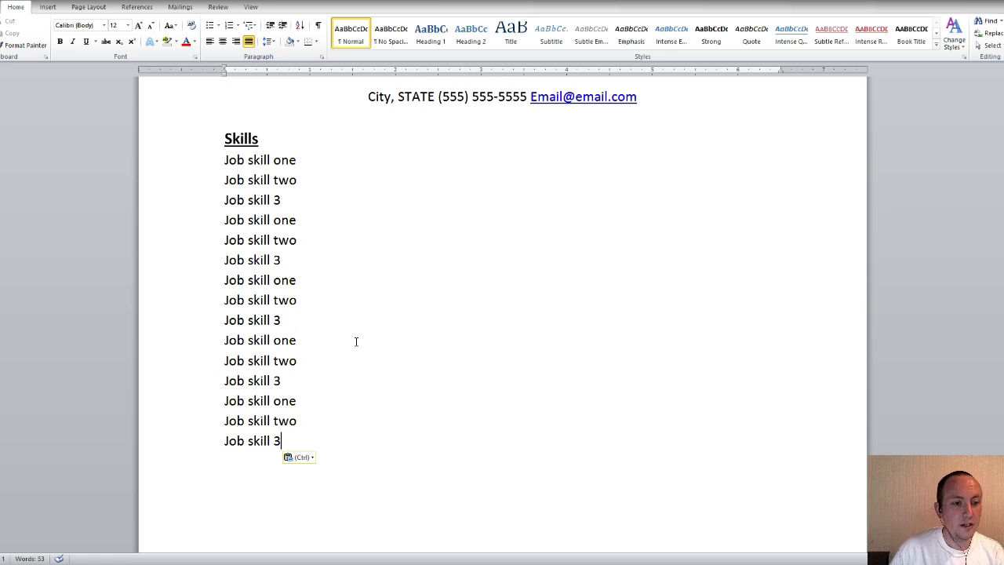
{"action": "left_click_drag", "start_coordinate": [284, 440], "coordinate": [226, 166]}
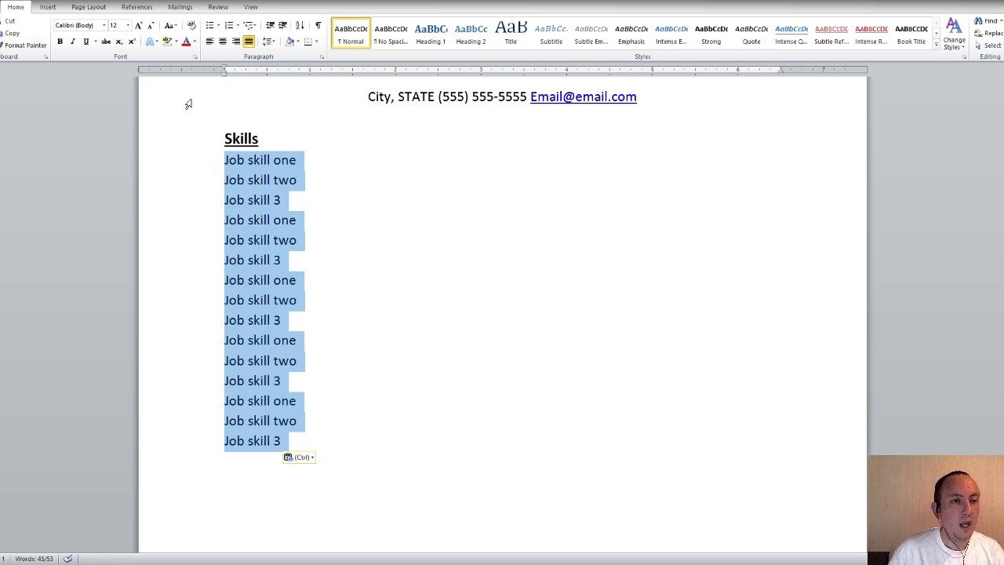
Apply square bullets to the fifteen selected skill lines
{"action": "left_click", "coordinate": [211, 26]}
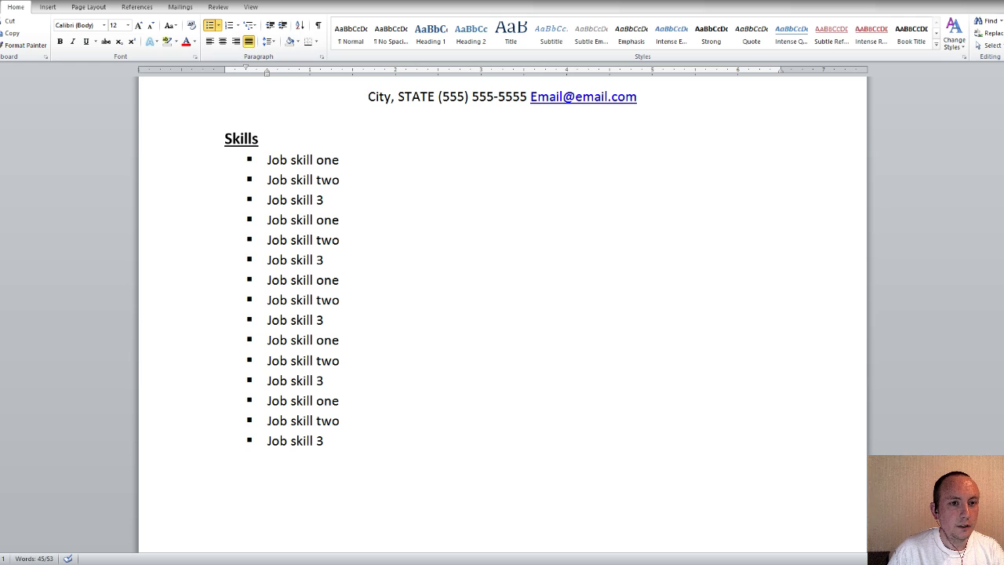
{"action": "scroll", "coordinate": [479, 280], "scroll_direction": "up", "scroll_amount": 1}
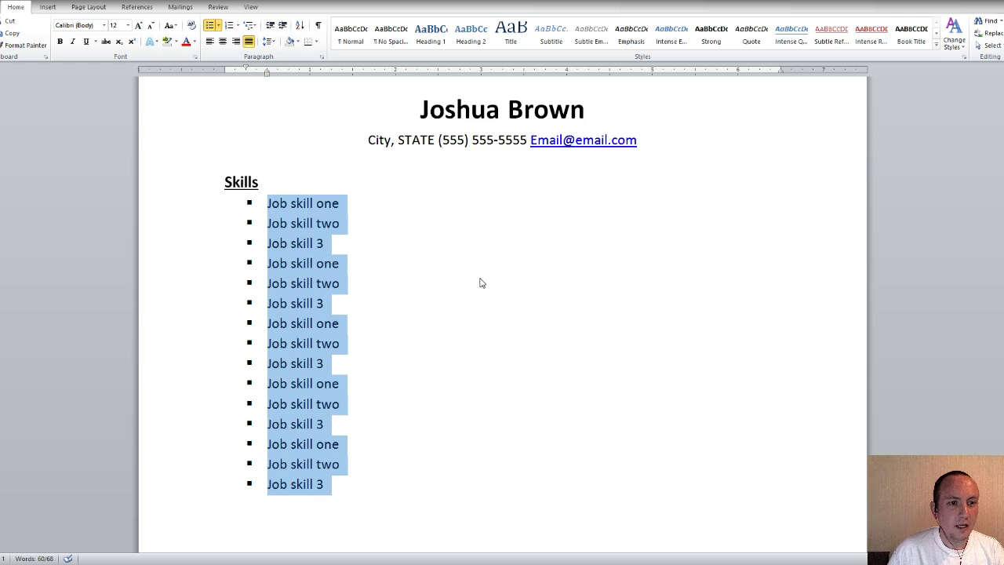
{"action": "scroll", "coordinate": [504, 294], "scroll_direction": "down", "scroll_amount": 1}
{"action": "scroll", "coordinate": [505, 294], "scroll_direction": "up", "scroll_amount": 1}
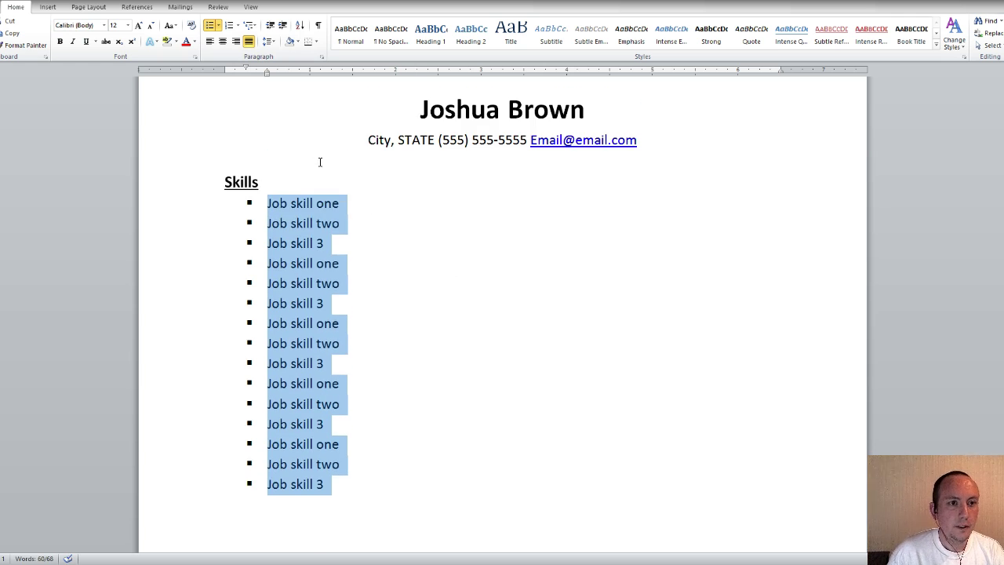
{"action": "scroll", "coordinate": [349, 219], "scroll_direction": "down", "scroll_amount": 2}
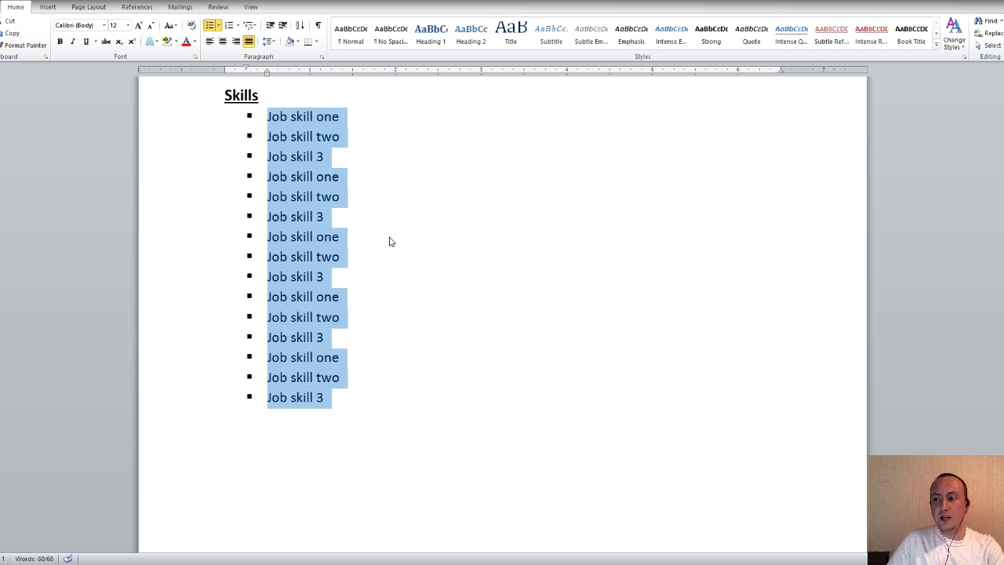
{"action": "scroll", "coordinate": [396, 251], "scroll_direction": "up", "scroll_amount": 2}
{"action": "scroll", "coordinate": [397, 253], "scroll_direction": "up", "scroll_amount": 1}
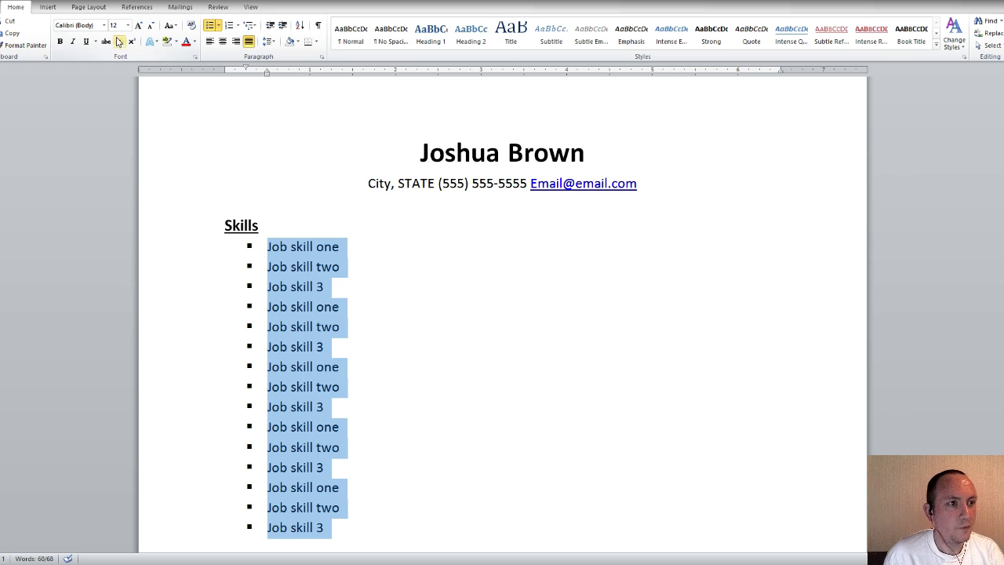
Arrange the selected bulleted skills into three columns from Page Layout, then deselect them
{"action": "left_click", "coordinate": [88, 8]}
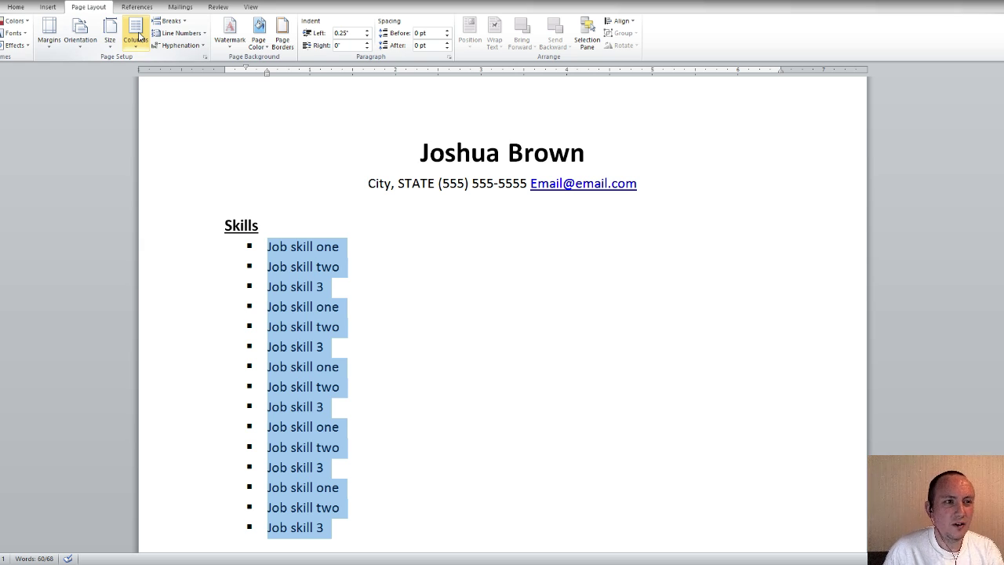
{"action": "left_click", "coordinate": [138, 36]}
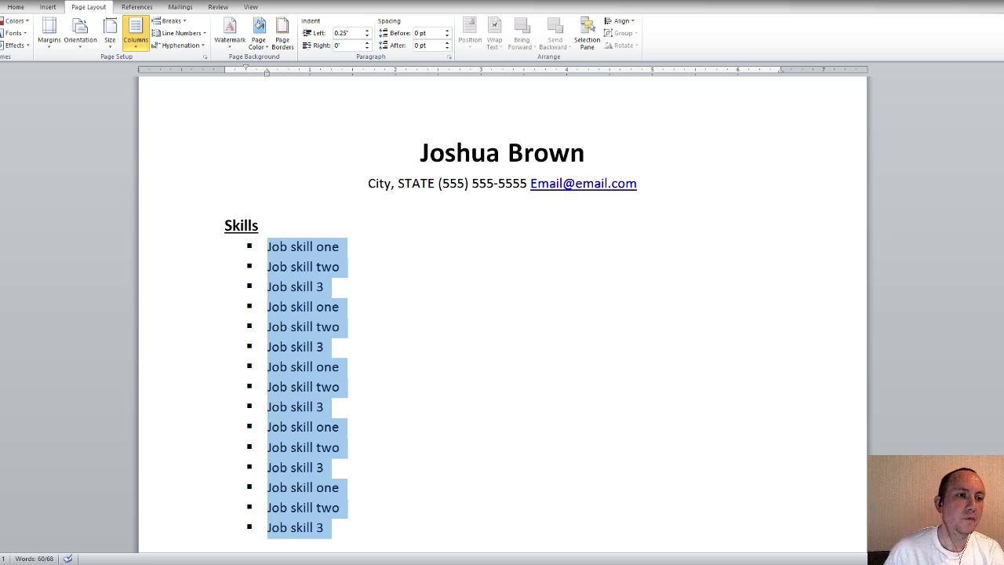
{"action": "scroll", "coordinate": [878, 252], "scroll_direction": "down", "scroll_amount": 1}
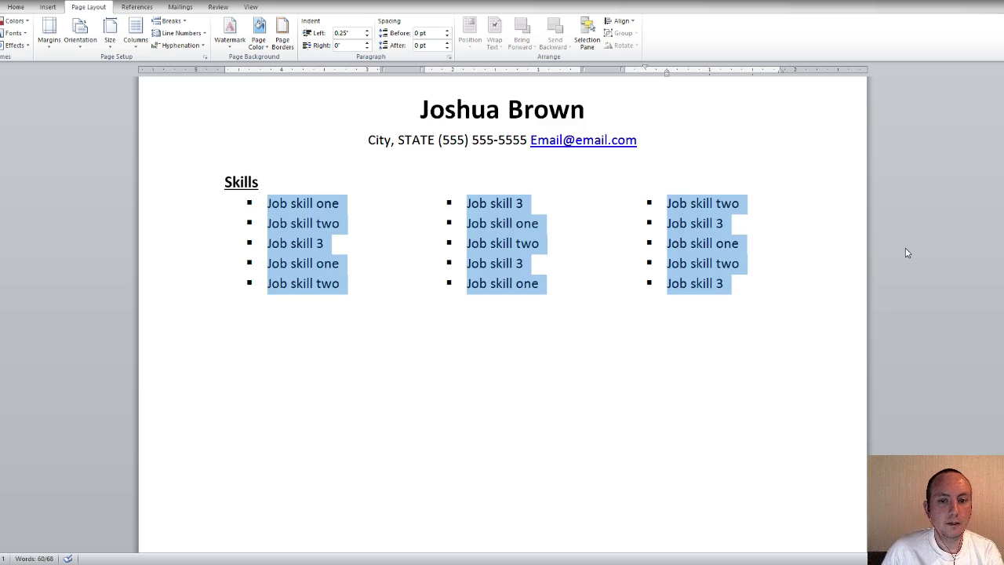
{"action": "scroll", "coordinate": [842, 256], "scroll_direction": "up", "scroll_amount": 1}
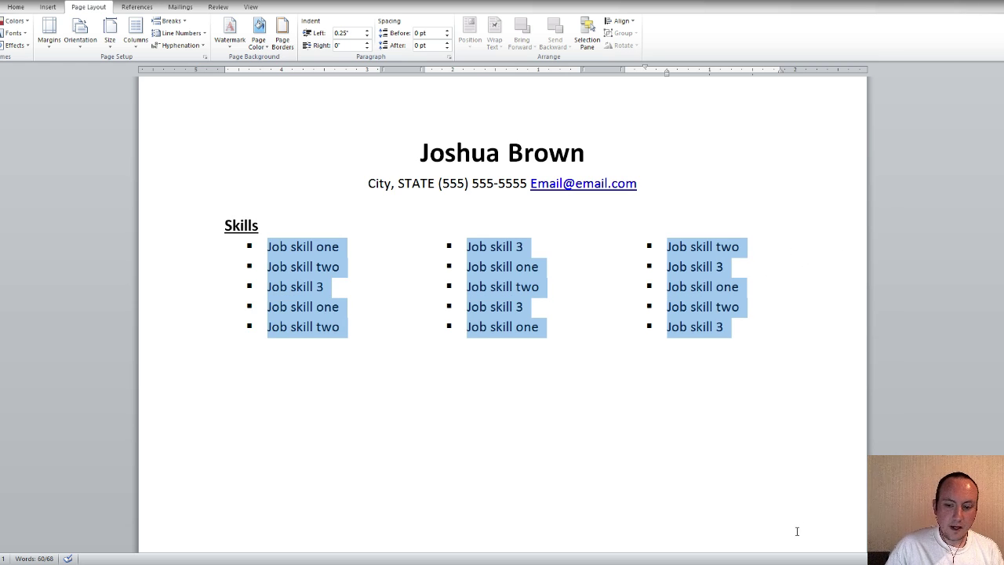
{"action": "scroll", "coordinate": [502, 314], "scroll_direction": "down", "scroll_amount": 4}
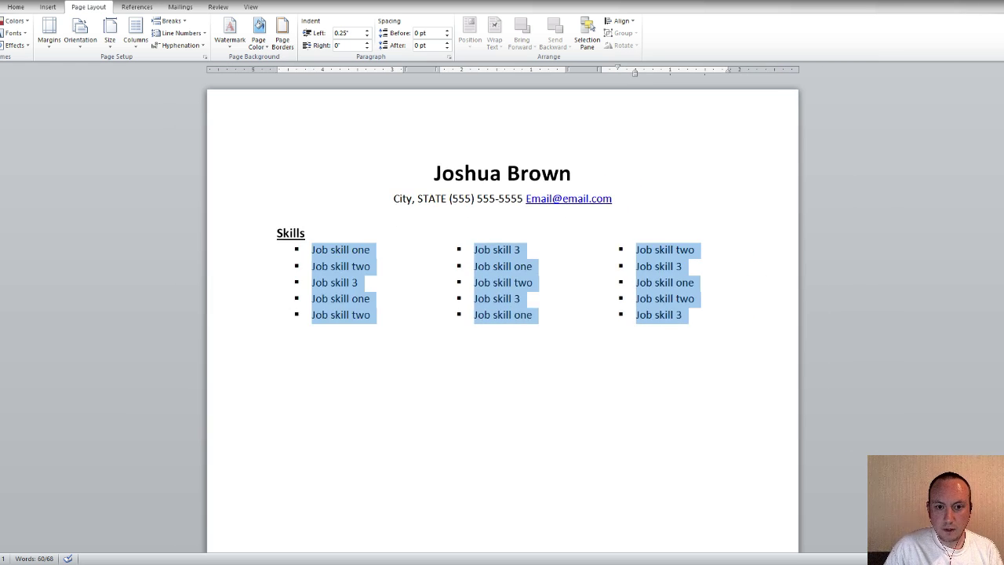
{"action": "scroll", "coordinate": [502, 314], "scroll_direction": "down", "scroll_amount": 3}
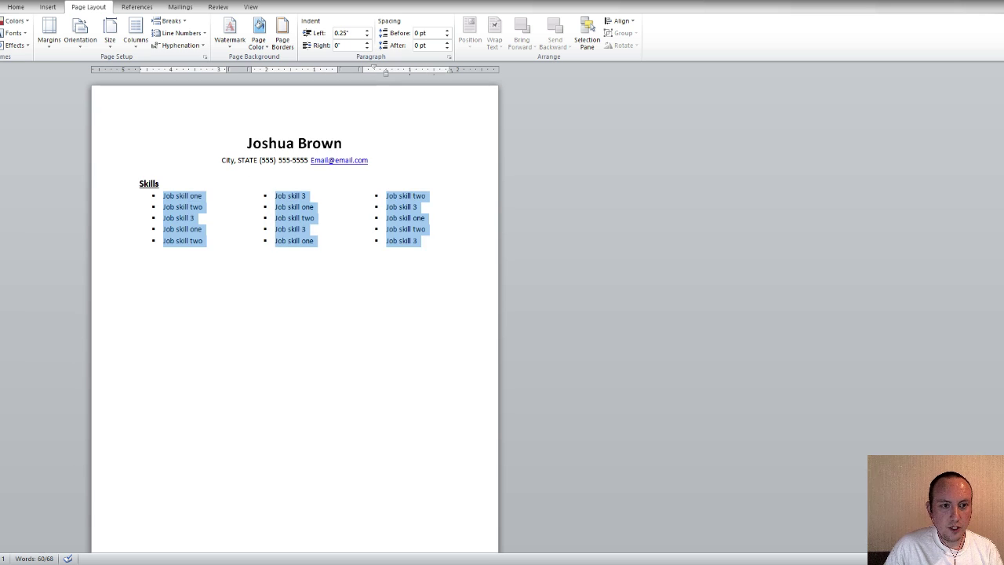
{"action": "scroll", "coordinate": [294, 317], "scroll_direction": "down", "scroll_amount": 1}
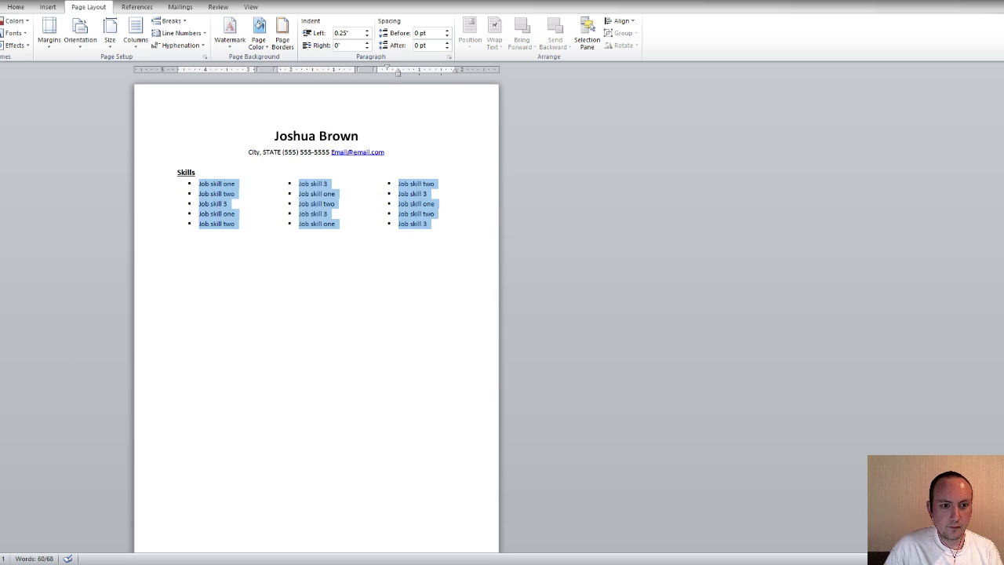
{"action": "left_click", "coordinate": [451, 361]}
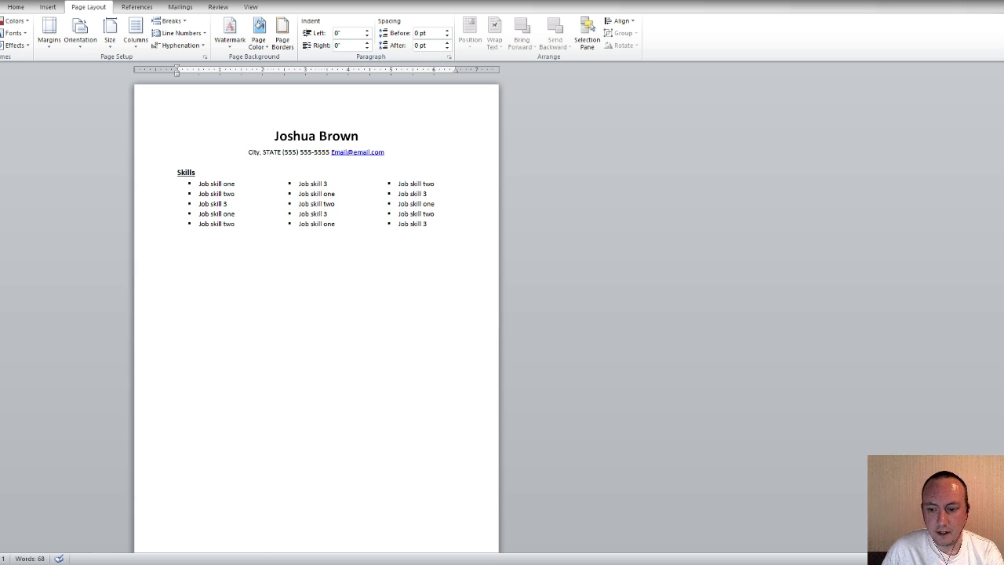
Zoom in on the page and scroll to review the three-column Skills list
{"action": "left_click", "coordinate": [996, 559]}
{"action": "left_click", "coordinate": [996, 558]}
{"action": "left_click", "coordinate": [996, 558]}
{"action": "left_click", "coordinate": [996, 558]}
{"action": "left_click", "coordinate": [996, 558]}
{"action": "left_click", "coordinate": [996, 558]}
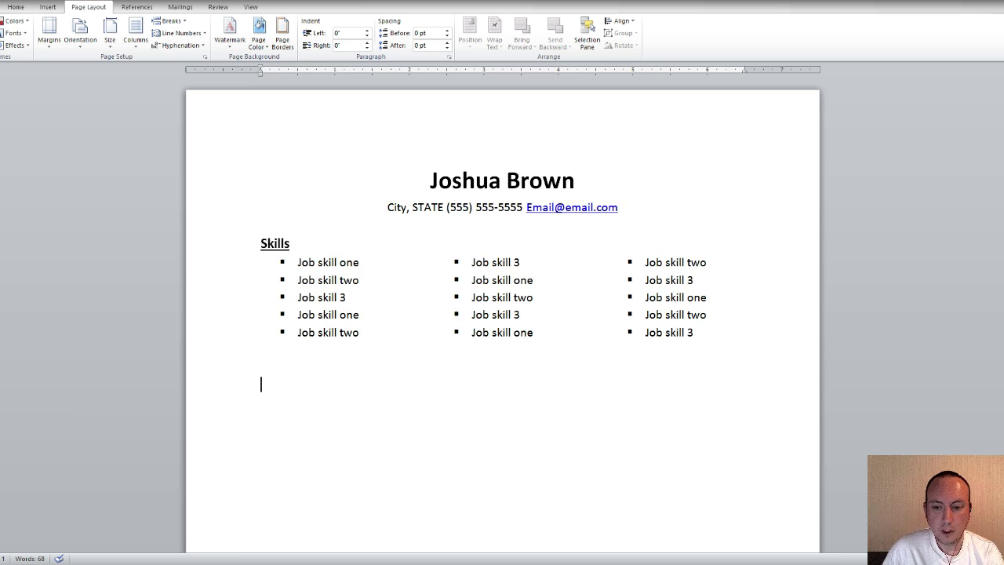
{"action": "left_click", "coordinate": [996, 559]}
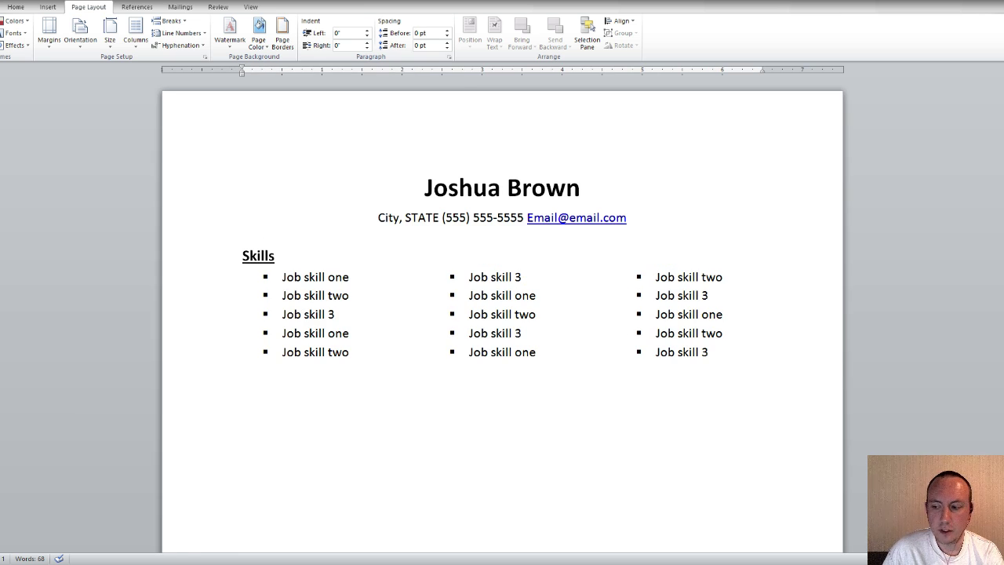
{"action": "left_click", "coordinate": [996, 559]}
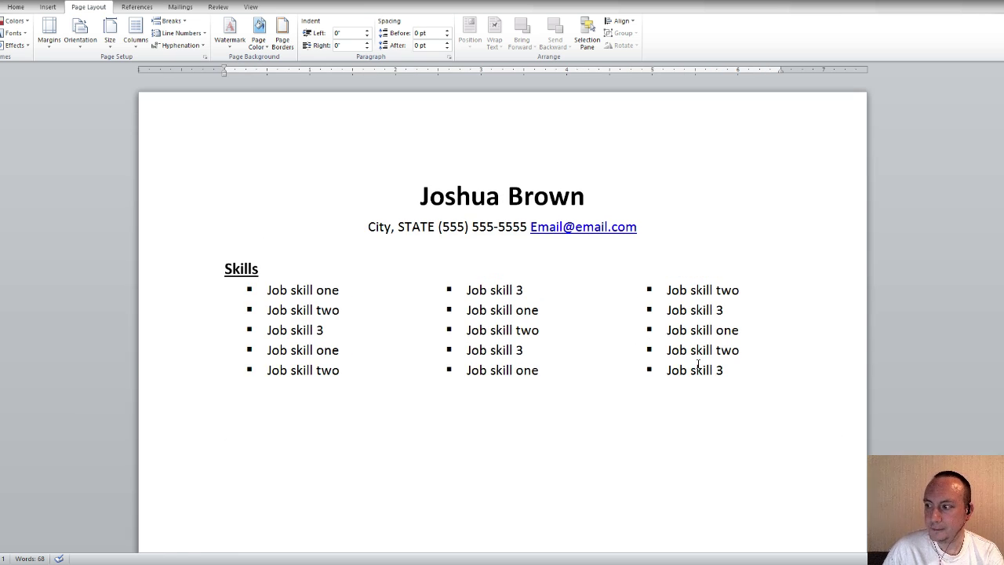
{"action": "scroll", "coordinate": [576, 345], "scroll_direction": "down", "scroll_amount": 1}
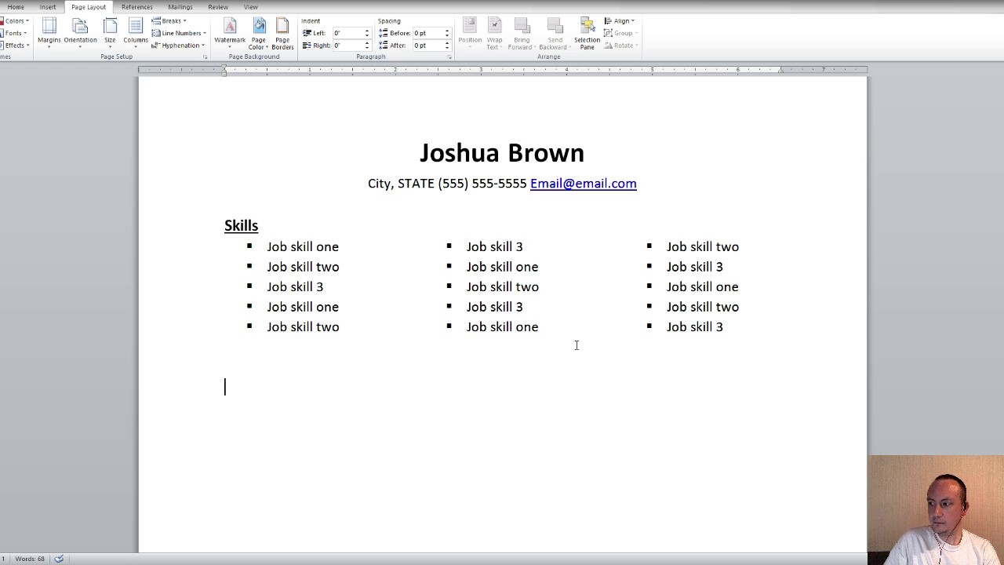
{"action": "scroll", "coordinate": [576, 345], "scroll_direction": "down", "scroll_amount": 1}
{"action": "scroll", "coordinate": [595, 340], "scroll_direction": "down", "scroll_amount": 1}
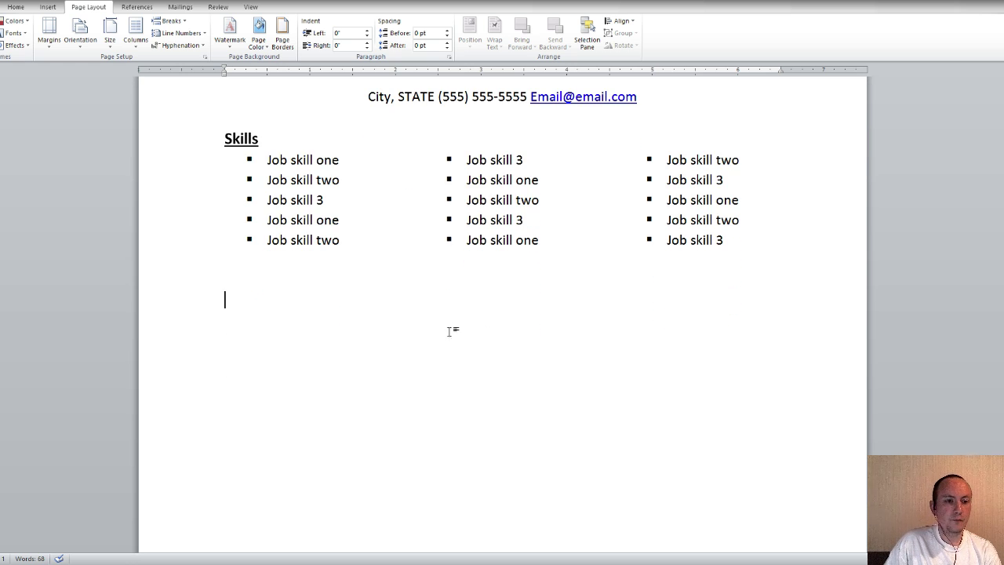
{"action": "scroll", "coordinate": [585, 326], "scroll_direction": "up", "scroll_amount": 1}
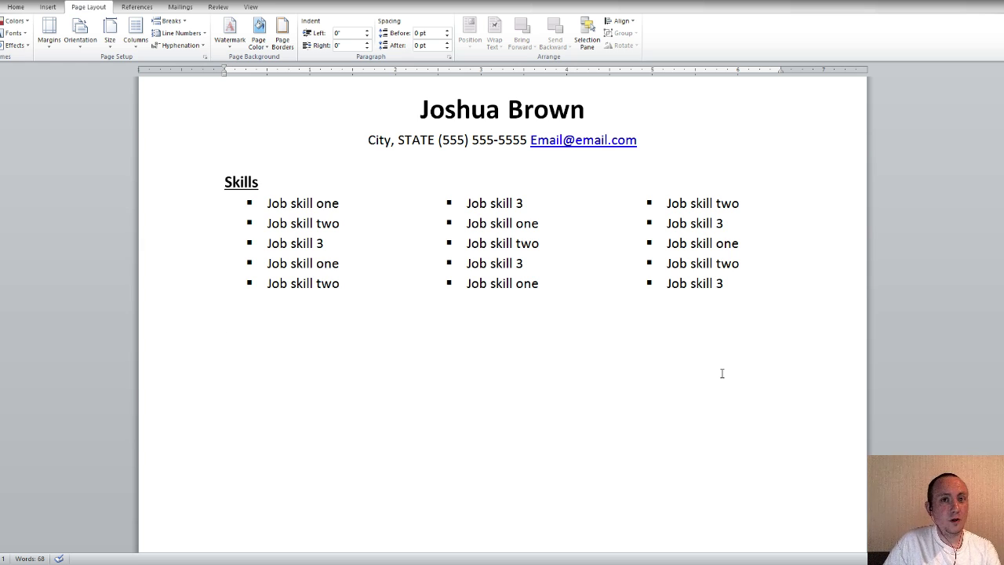
{"action": "scroll", "coordinate": [592, 379], "scroll_direction": "down", "scroll_amount": 1}
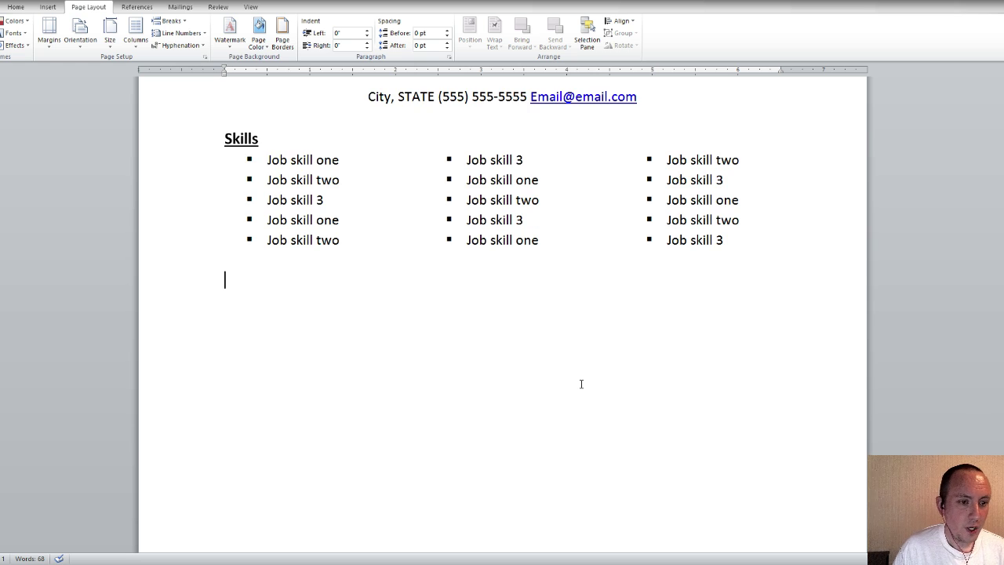
{"action": "scroll", "coordinate": [547, 371], "scroll_direction": "up", "scroll_amount": 1}
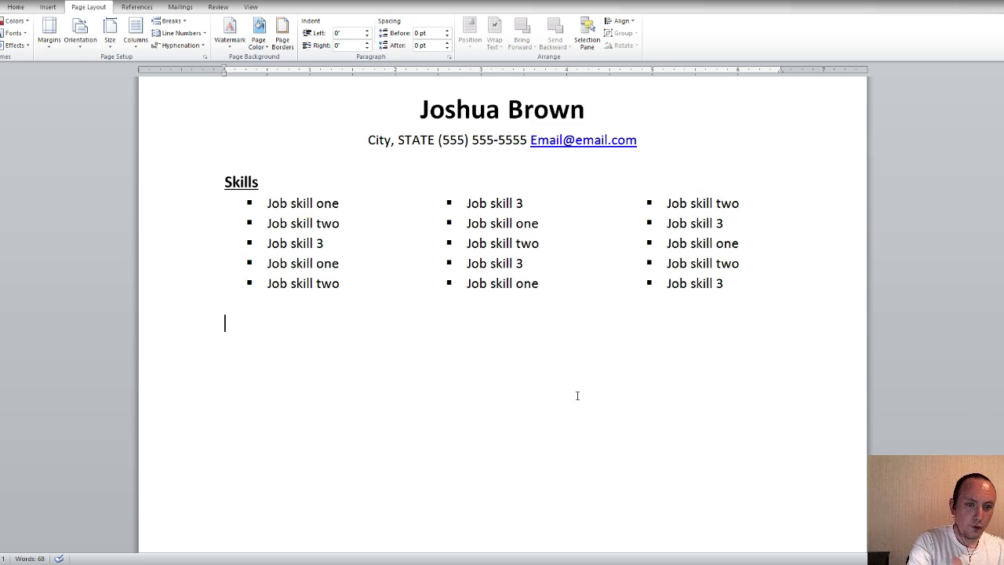
Type 'Employment History' below the skills and check how the Skills heading is formatted
{"action": "type", "text": "Emplo"}
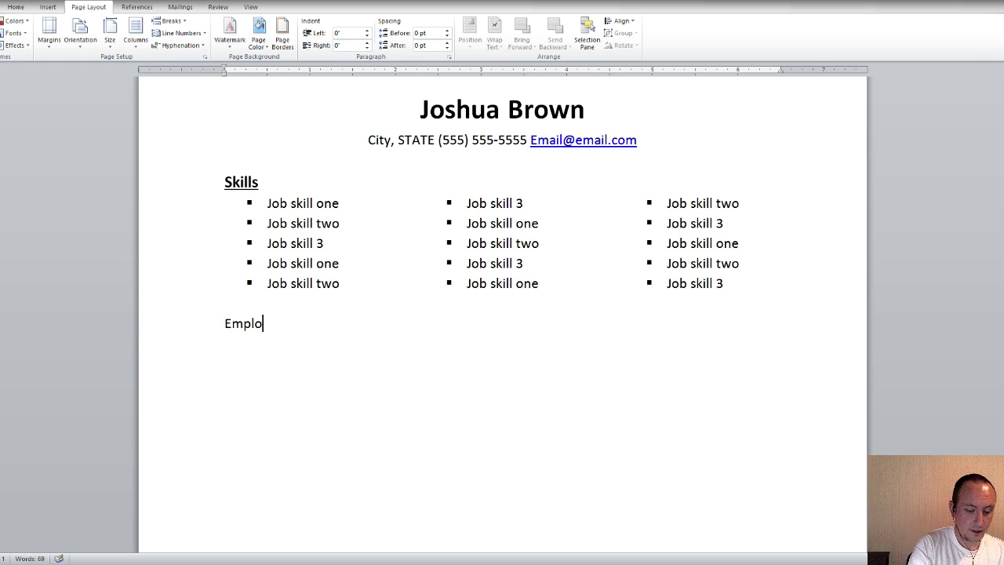
{"action": "type", "text": "yment History"}
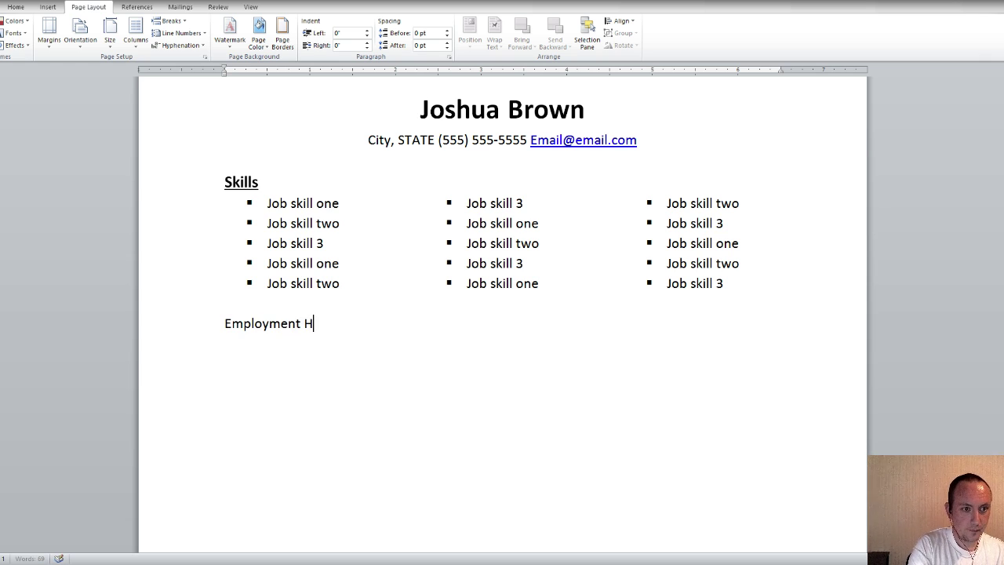
{"action": "left_click_drag", "start_coordinate": [377, 325], "coordinate": [193, 303]}
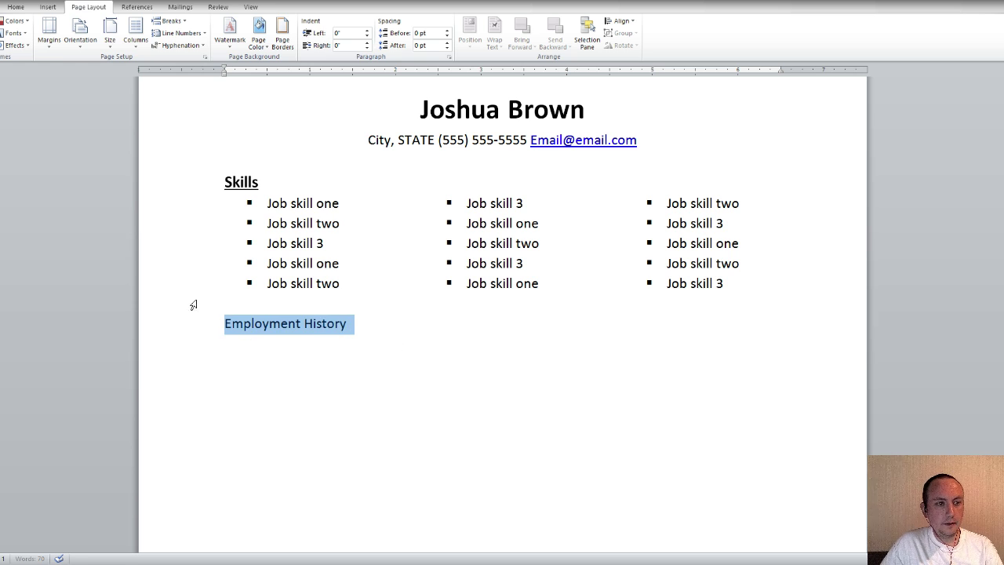
{"action": "left_click", "coordinate": [21, 12]}
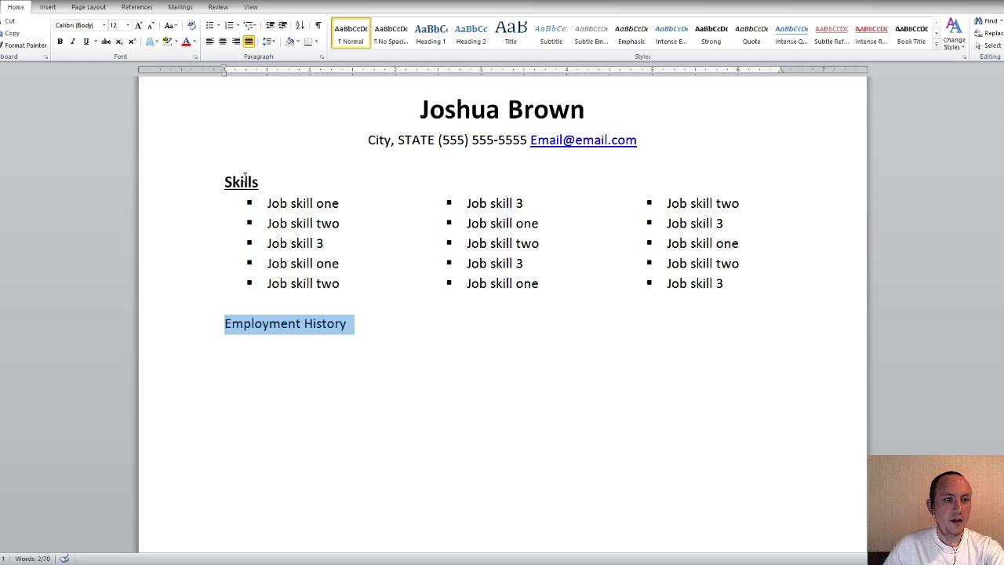
{"action": "left_click", "coordinate": [245, 181]}
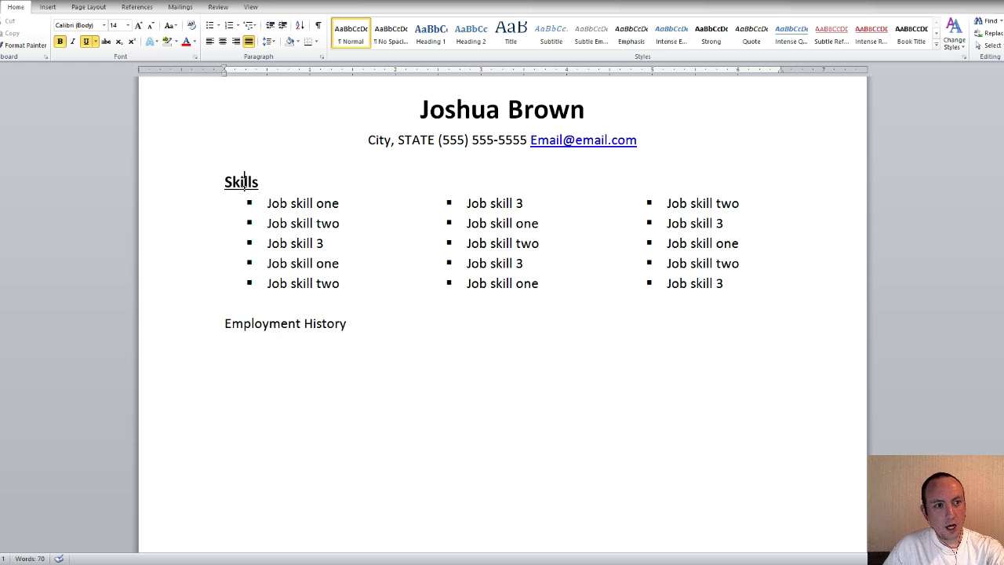
Format the Employment History heading as 14 pt, bold and underlined
{"action": "left_click_drag", "start_coordinate": [347, 324], "coordinate": [224, 324]}
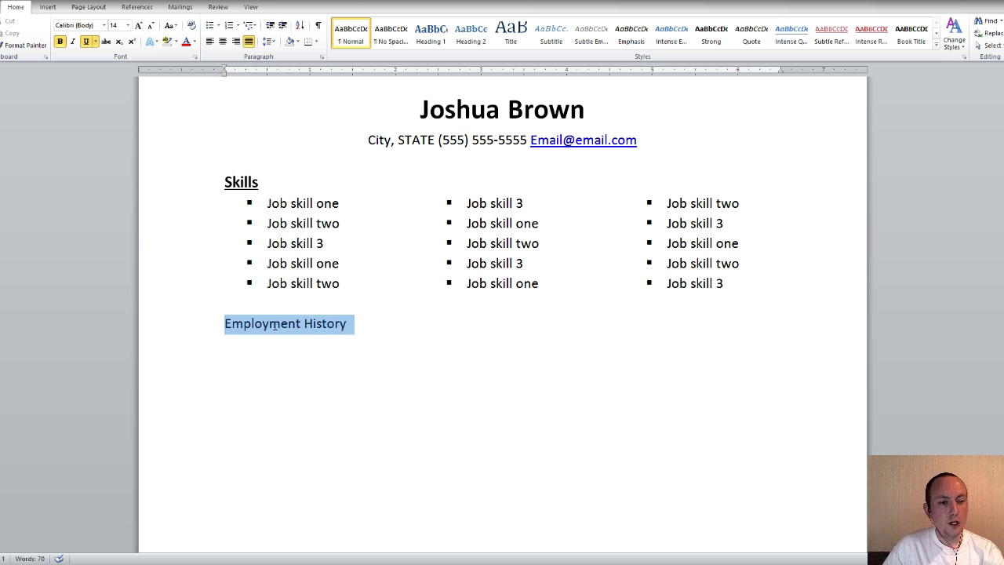
{"action": "left_click", "coordinate": [124, 88]}
{"action": "left_click", "coordinate": [87, 40]}
{"action": "left_click", "coordinate": [59, 41]}
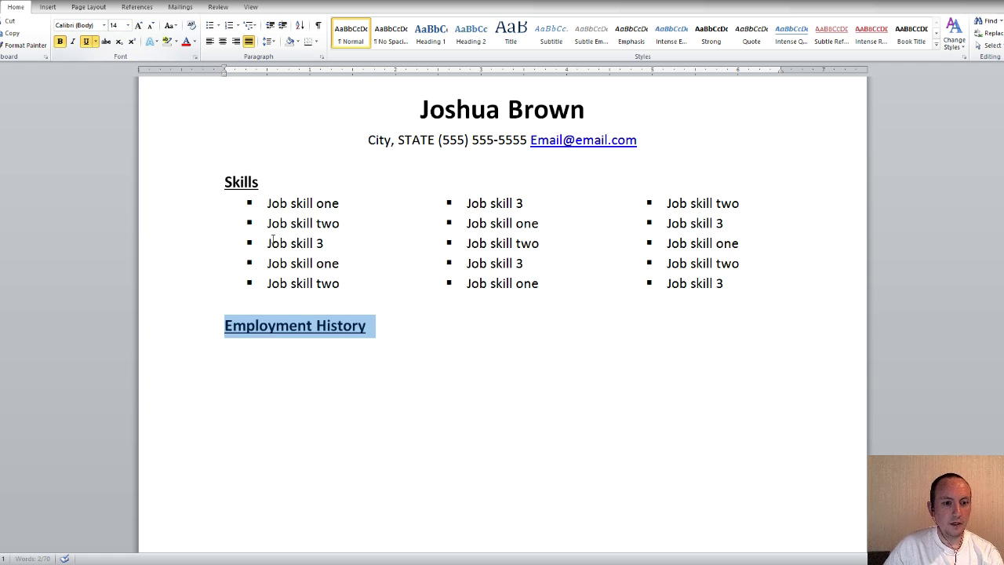
{"action": "left_click", "coordinate": [392, 324]}
{"action": "left_click", "coordinate": [272, 304]}
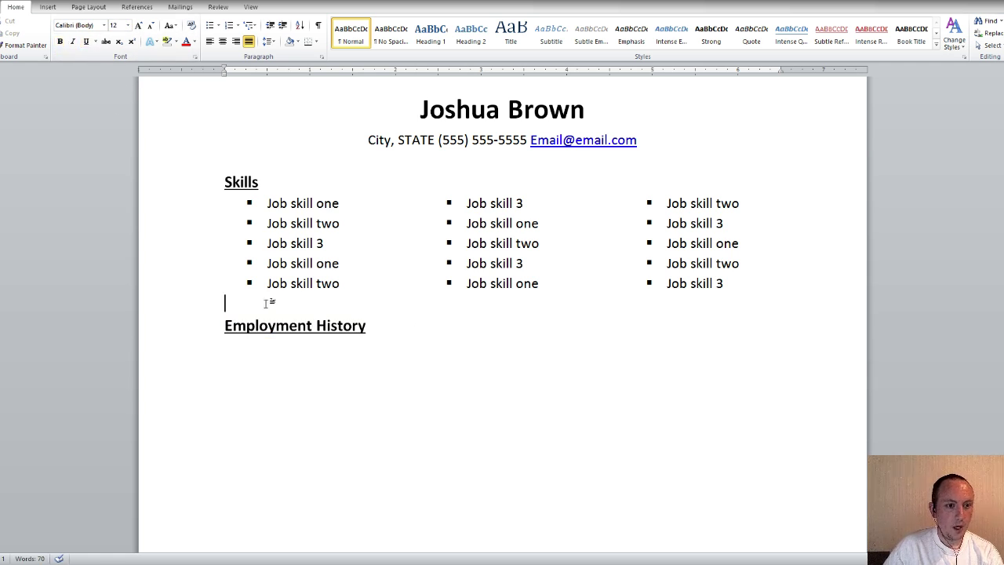
{"action": "left_click", "coordinate": [269, 163]}
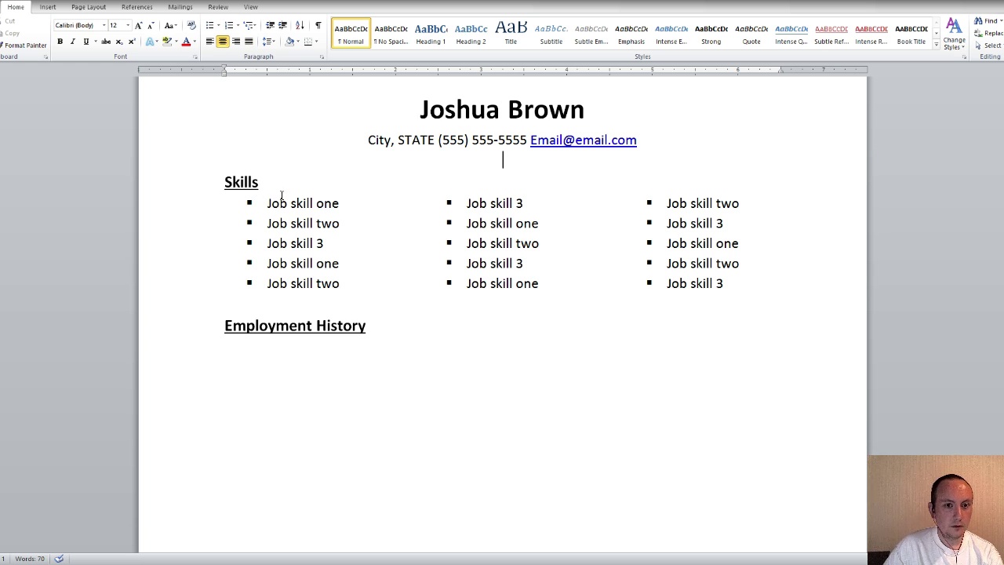
{"action": "scroll", "coordinate": [415, 304], "scroll_direction": "down", "scroll_amount": 1}
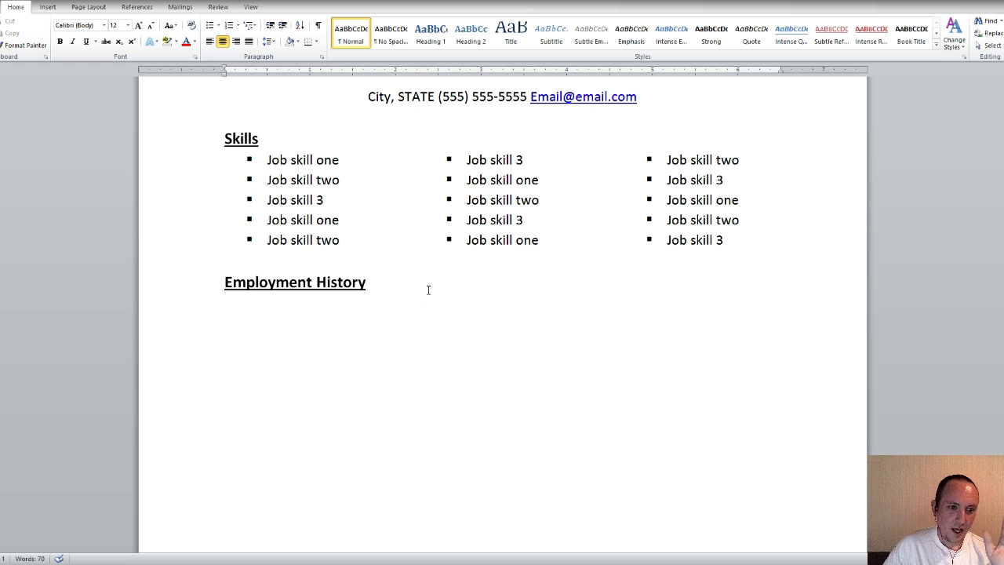
Under Employment History, type 'Company Name - City, STATE', a tab, then 'Dates - Dates'
{"action": "left_click", "coordinate": [436, 302]}
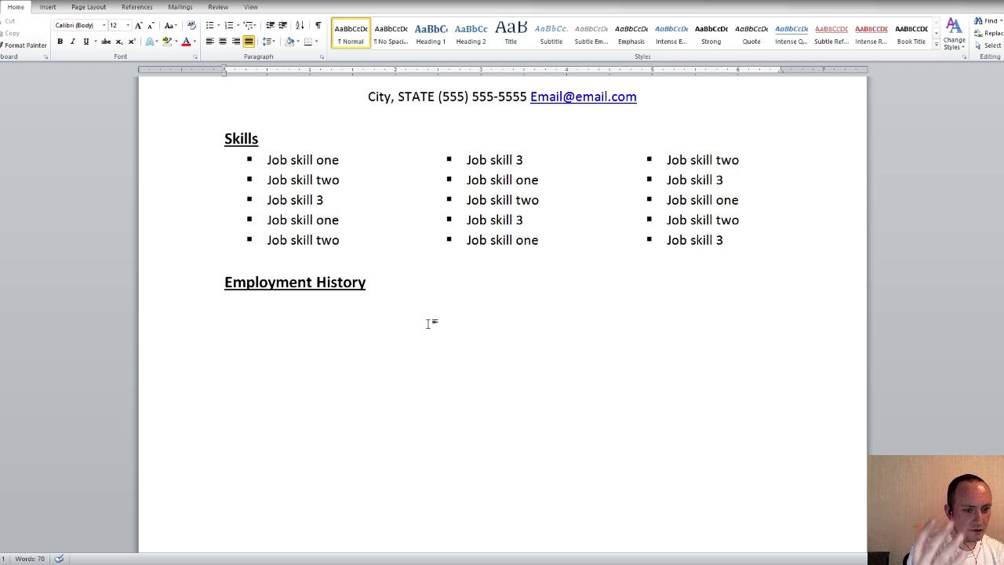
{"action": "type", "text": "Company"}
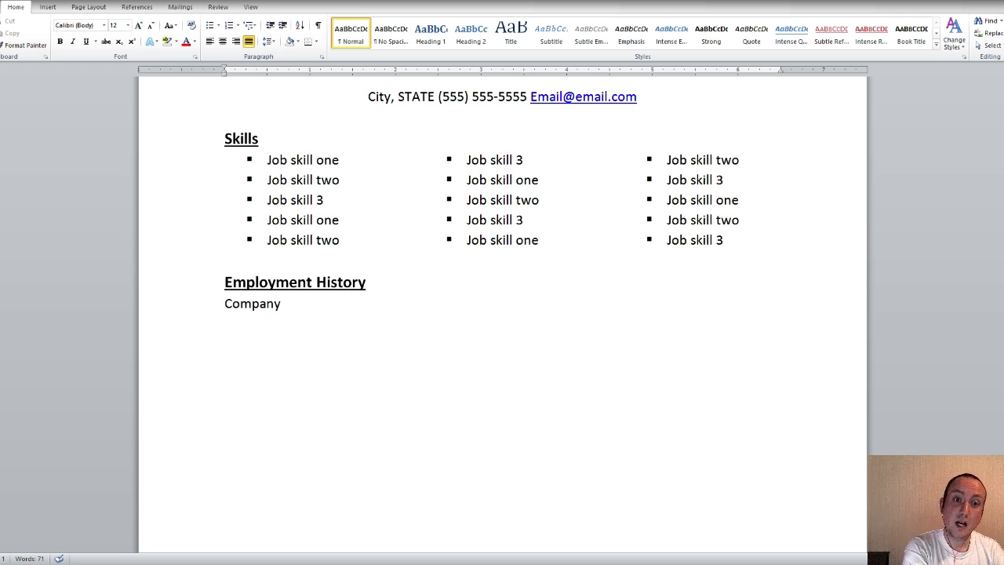
{"action": "type", "text": "Name"}
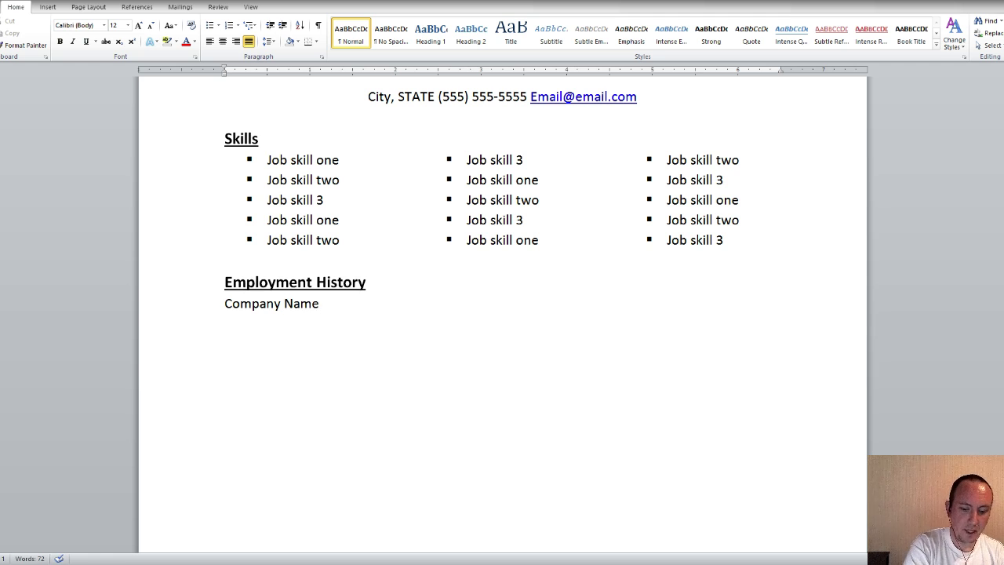
{"action": "type", "text": " - "}
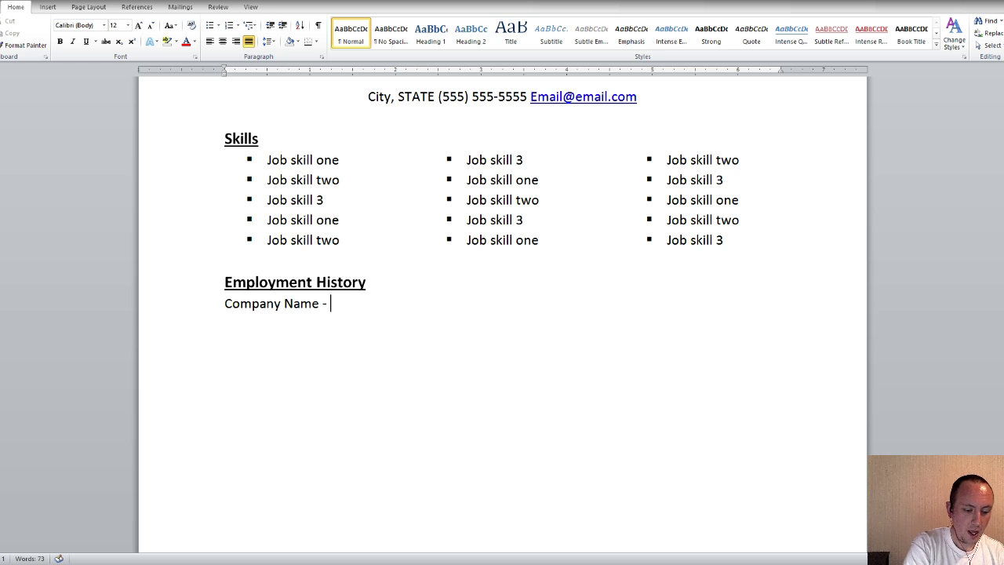
{"action": "type", "text": "City"}
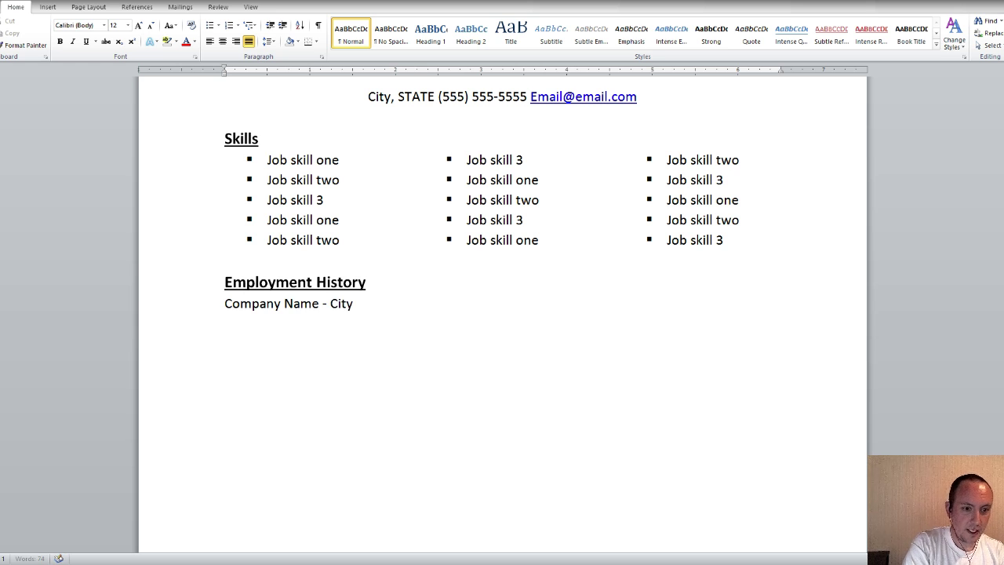
{"action": "type", "text": ", STATE"}
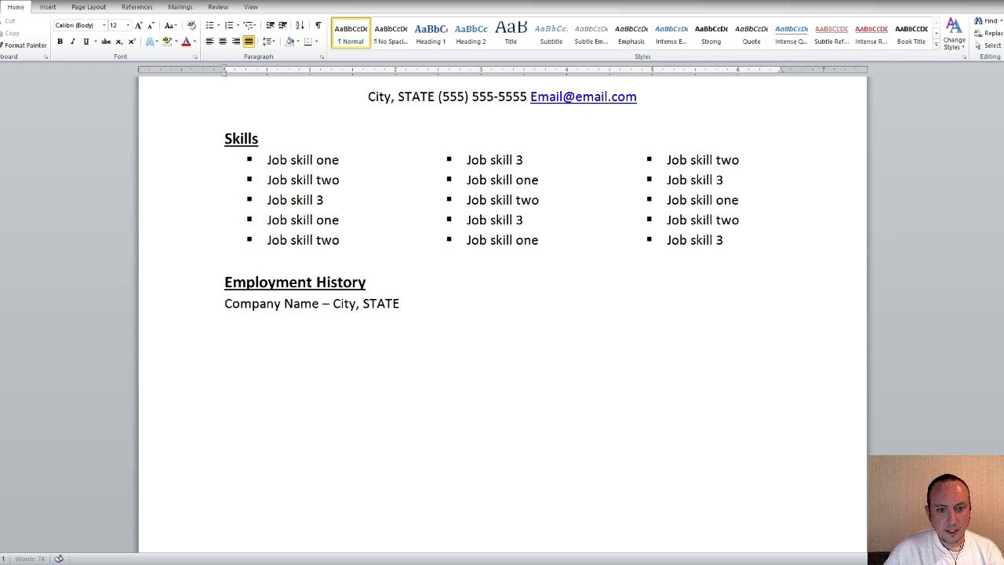
{"action": "key", "text": "Tab"}
{"action": "key", "text": "Tab"}
{"action": "key", "text": "Tab"}
{"action": "type", "text": "D"}
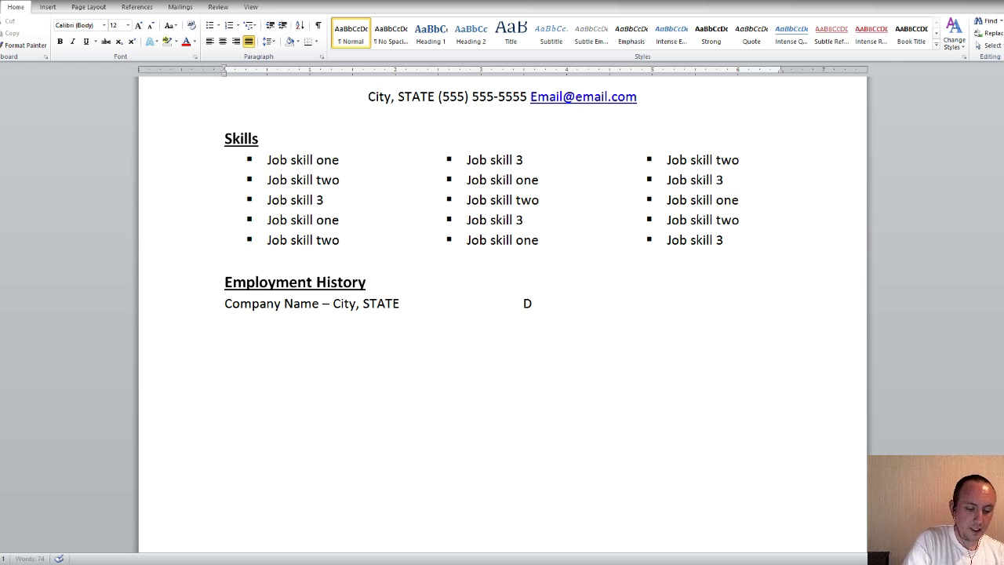
{"action": "type", "text": "ates - D"}
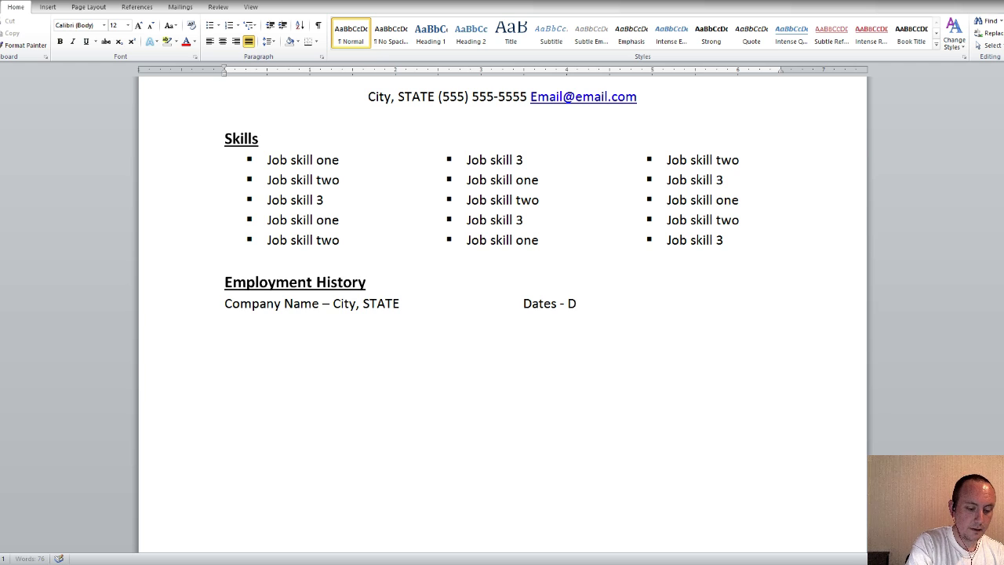
{"action": "type", "text": "ates"}
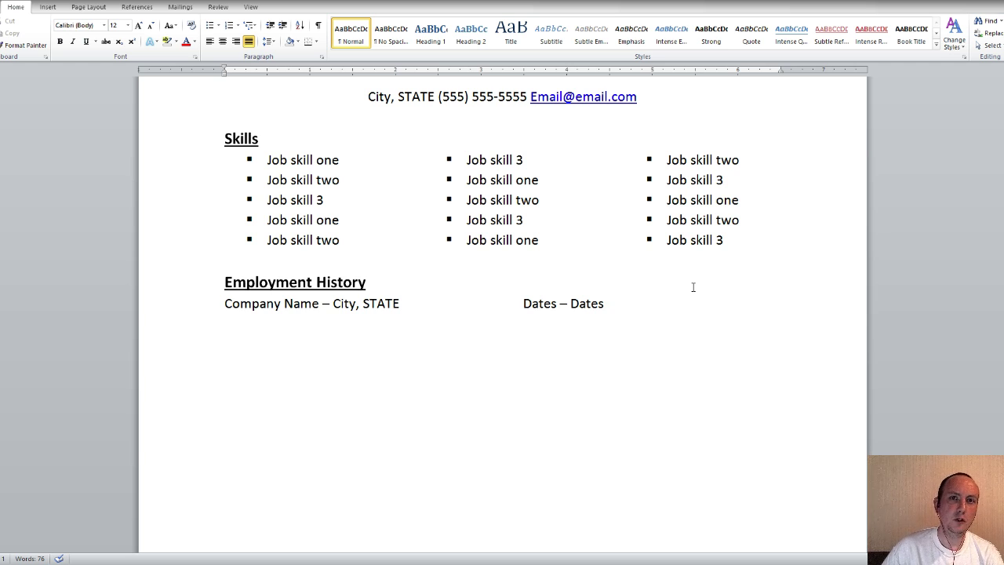
Remove the extra space so 'Dates - Dates' stays at the right margin of that line
{"action": "left_click", "coordinate": [524, 303]}
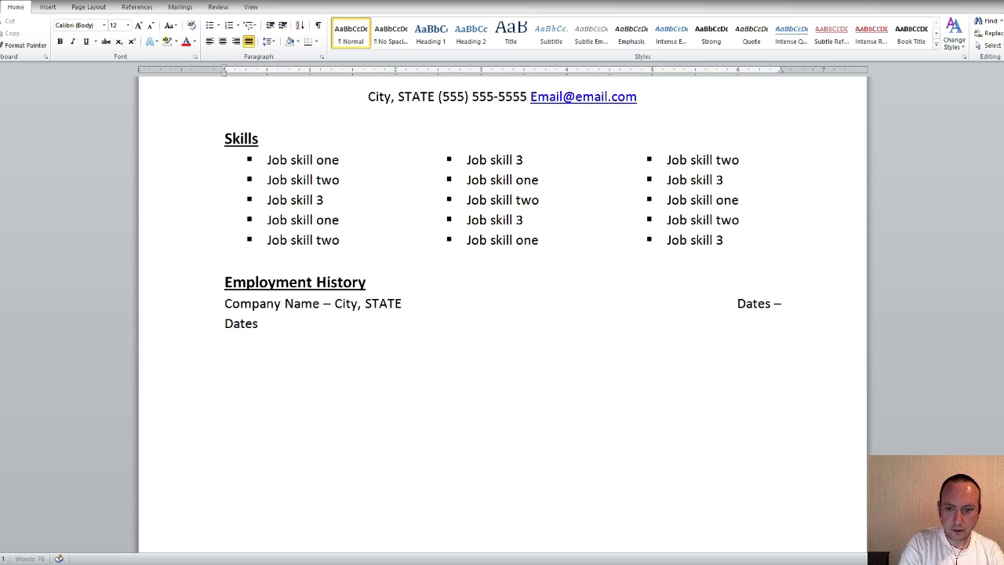
{"action": "key", "text": "BackSpace"}
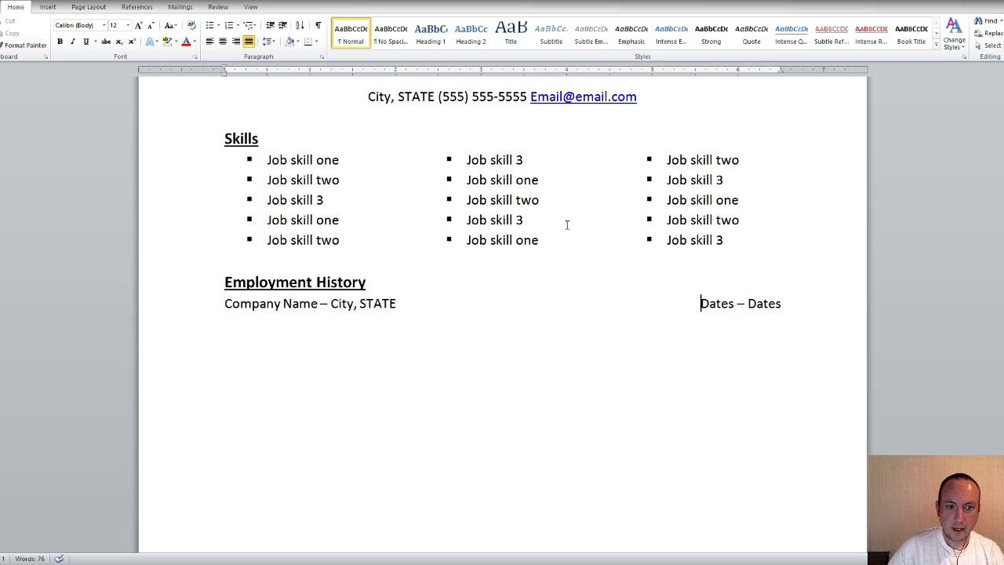
{"action": "scroll", "coordinate": [785, 234], "scroll_direction": "down", "scroll_amount": 1}
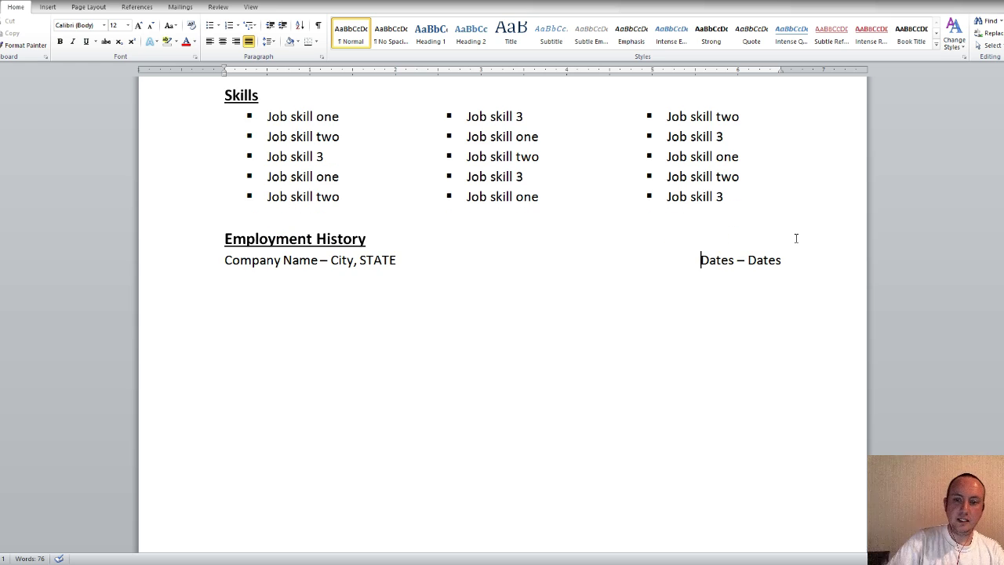
{"action": "scroll", "coordinate": [799, 237], "scroll_direction": "down", "scroll_amount": 1}
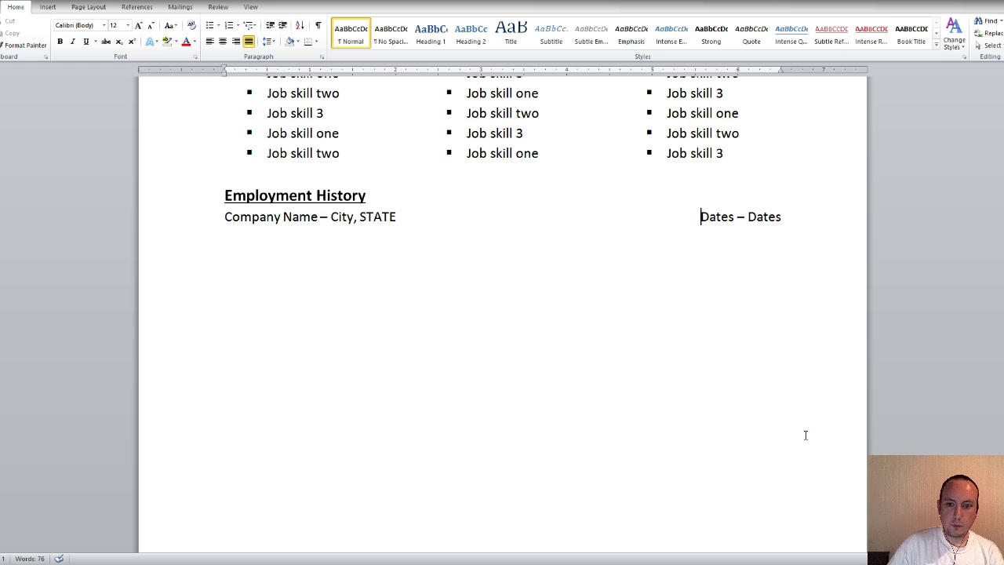
{"action": "scroll", "coordinate": [773, 223], "scroll_direction": "down", "scroll_amount": 3}
{"action": "scroll", "coordinate": [784, 470], "scroll_direction": "down", "scroll_amount": 1}
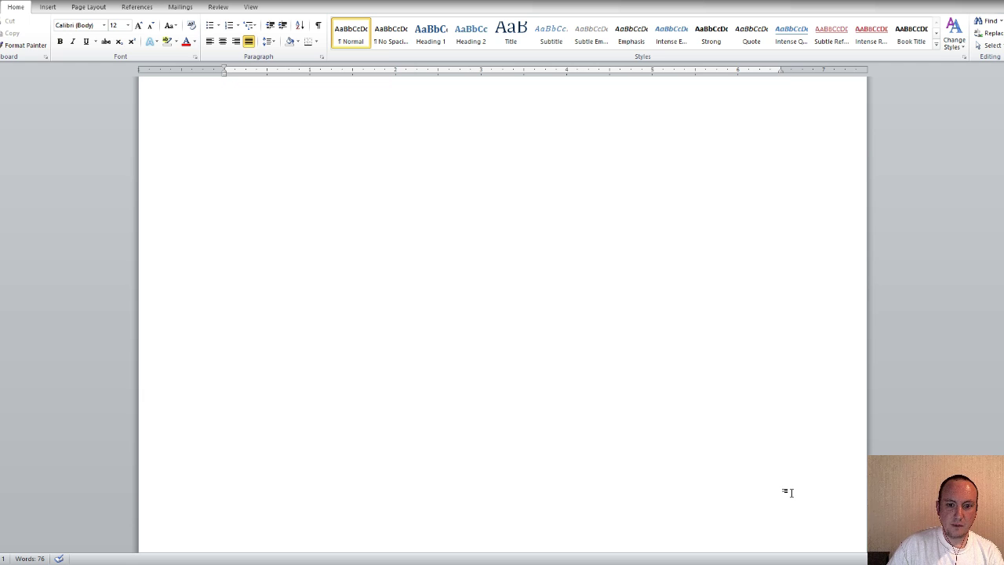
{"action": "scroll", "coordinate": [782, 455], "scroll_direction": "up", "scroll_amount": 6}
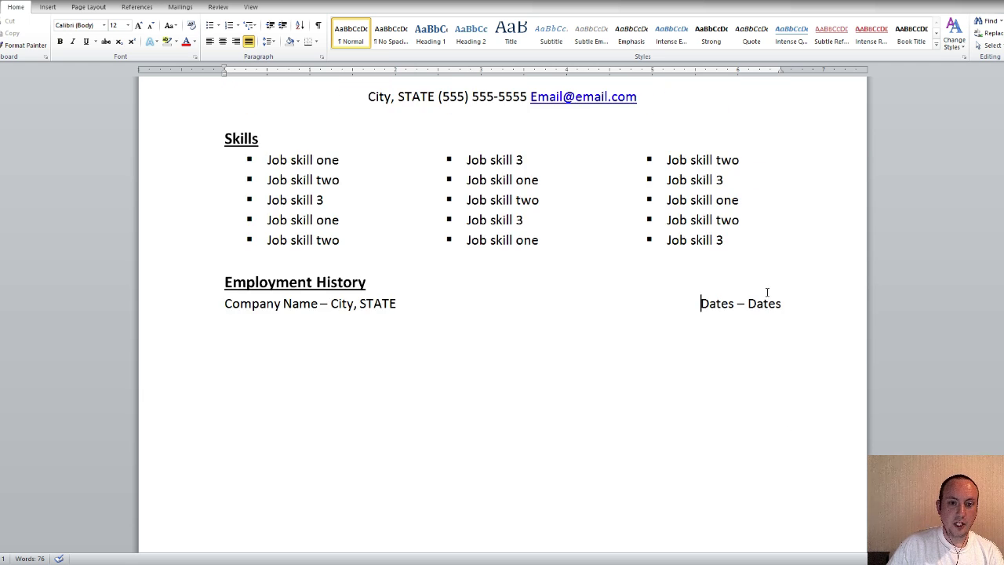
{"action": "left_click", "coordinate": [799, 390]}
{"action": "scroll", "coordinate": [810, 378], "scroll_direction": "down", "scroll_amount": 1}
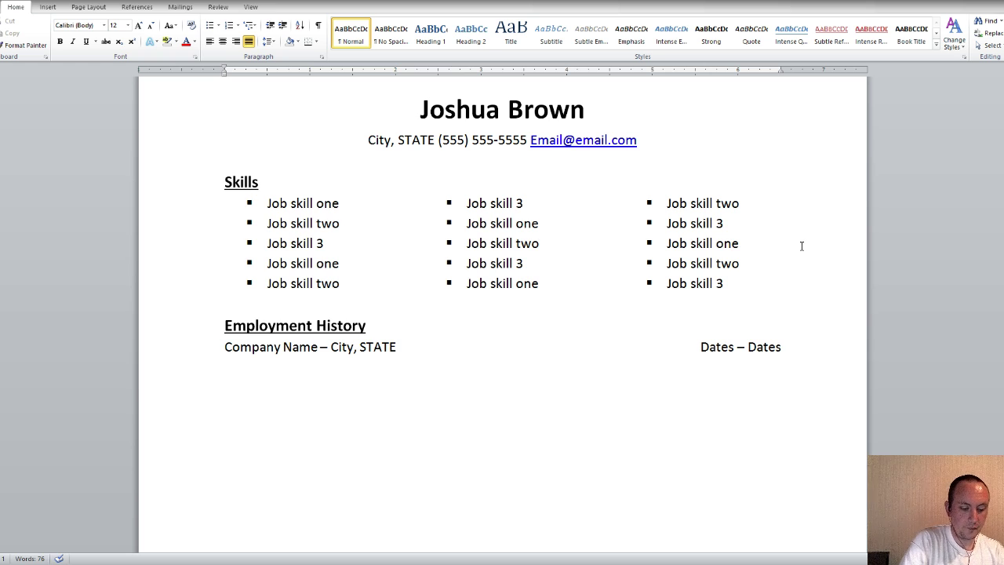
Type 'Job Title' and format it italic at 11 pt, with a new line below
{"action": "type", "text": "Job "}
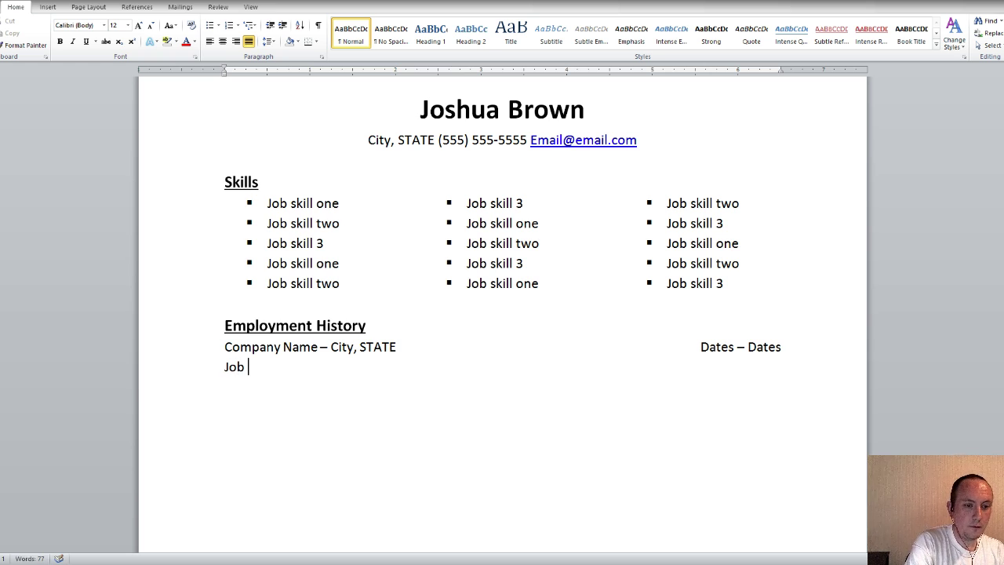
{"action": "type", "text": "Title"}
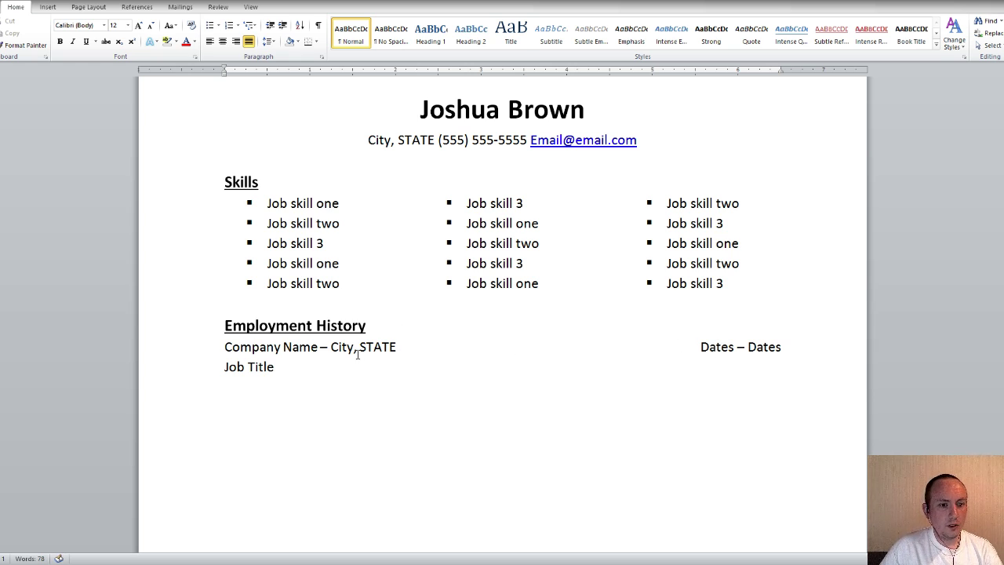
{"action": "left_click_drag", "start_coordinate": [281, 360], "coordinate": [224, 364]}
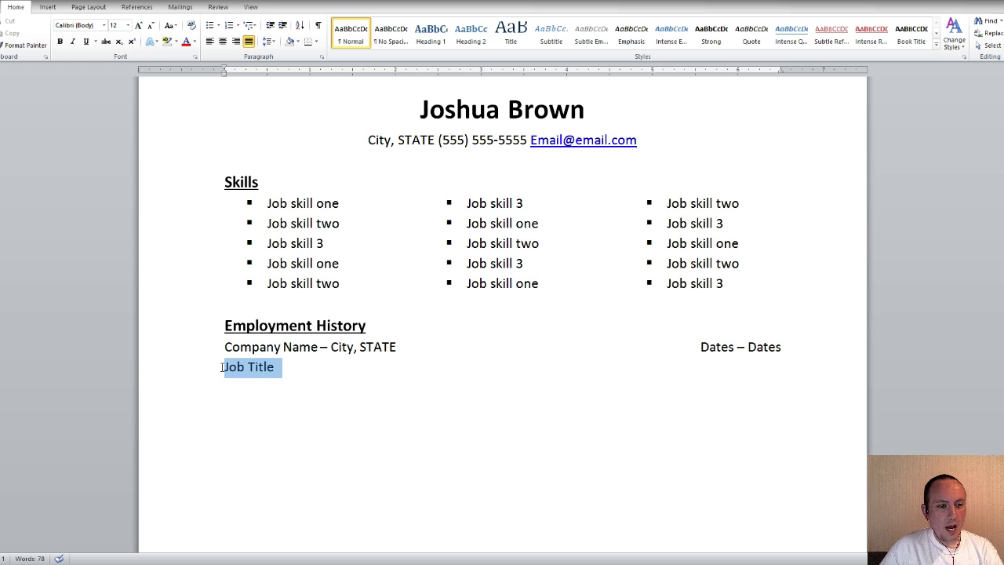
{"action": "left_click", "coordinate": [73, 43]}
{"action": "left_click", "coordinate": [113, 25]}
{"action": "type", "text": "11"}
{"action": "key", "text": "Return"}
{"action": "left_click", "coordinate": [327, 366]}
{"action": "key", "text": "Return"}
{"action": "scroll", "coordinate": [375, 402], "scroll_direction": "down", "scroll_amount": 2}
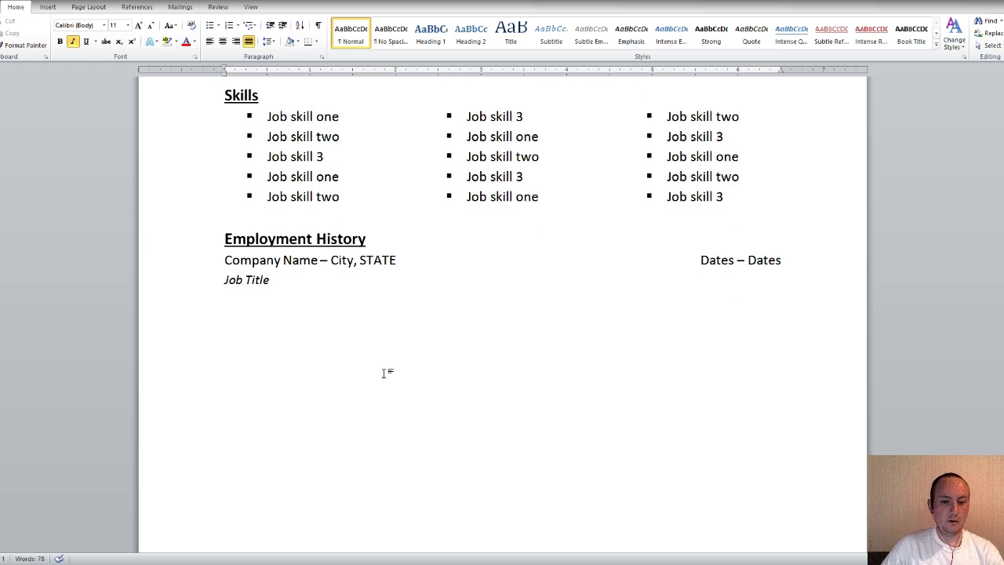
Turn italic off and type 'The quick brown fox jumped over the lazy dog.'
{"action": "type", "text": "T"}
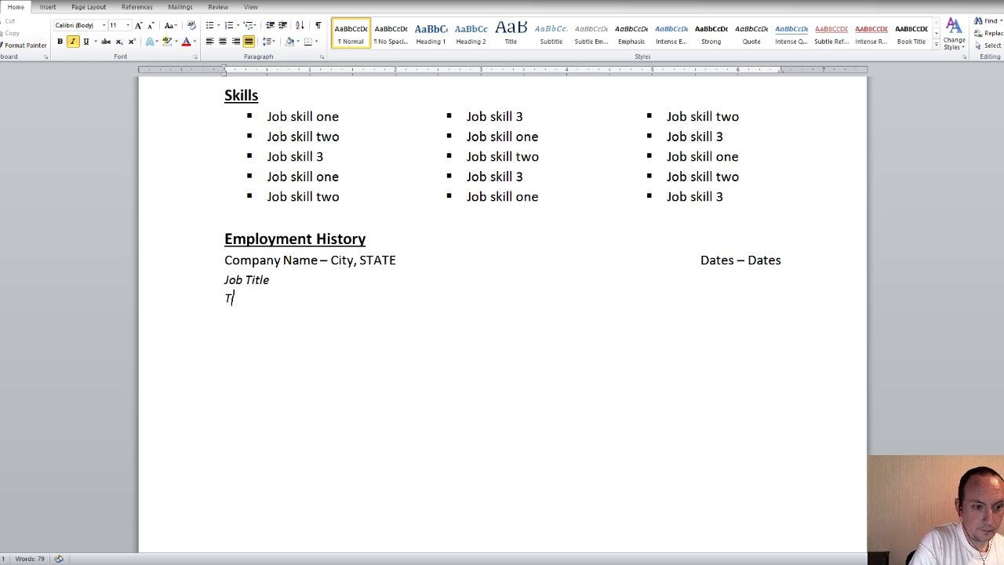
{"action": "key", "text": "BackSpace"}
{"action": "left_click", "coordinate": [72, 41]}
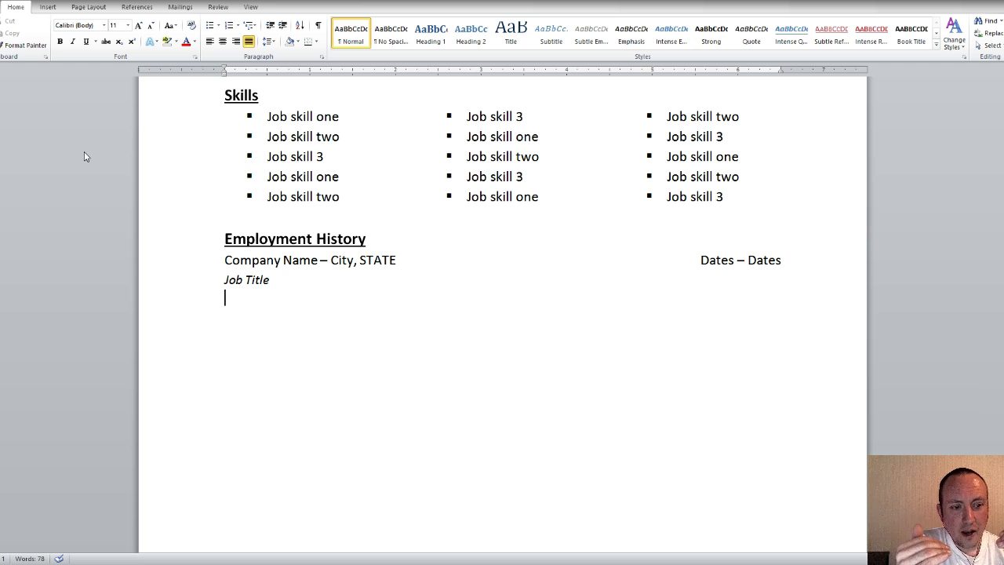
{"action": "type", "text": "The quick brown fox jumped over the lazy dog."}
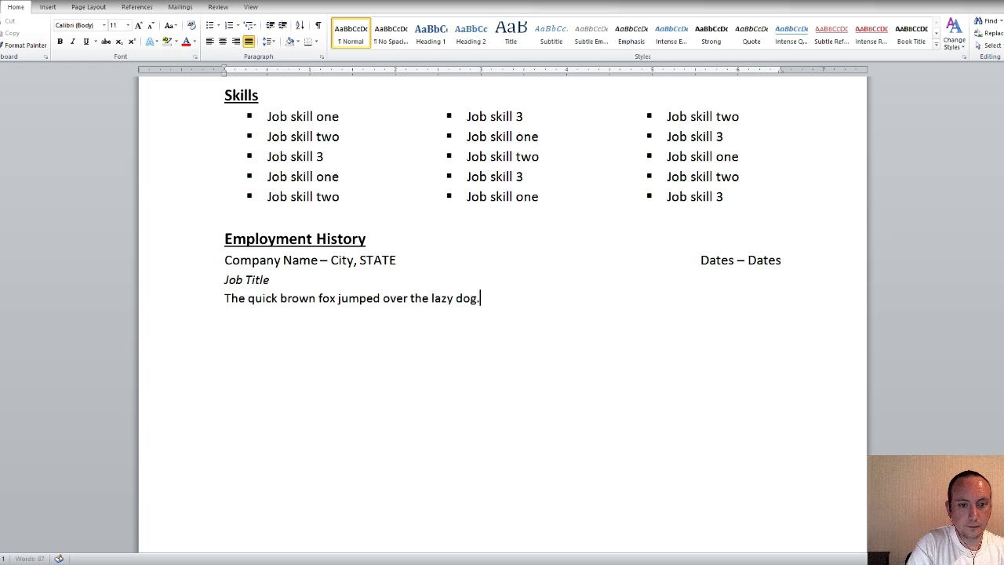
Copy the sample sentence and paste it twice so it fills three consecutive lines
{"action": "left_click_drag", "start_coordinate": [481, 298], "coordinate": [235, 306]}
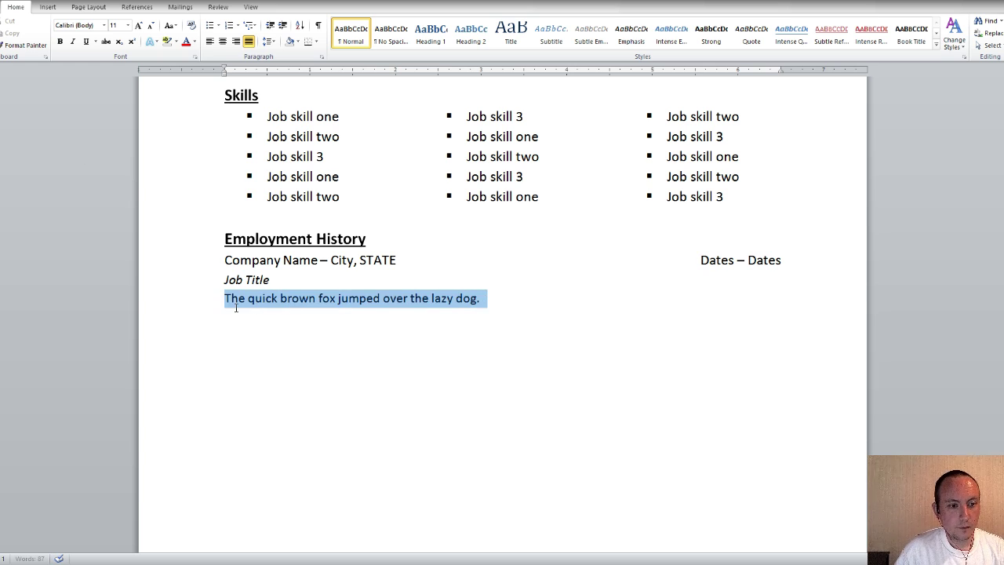
{"action": "key", "text": "ctrl+c"}
{"action": "left_click", "coordinate": [518, 300]}
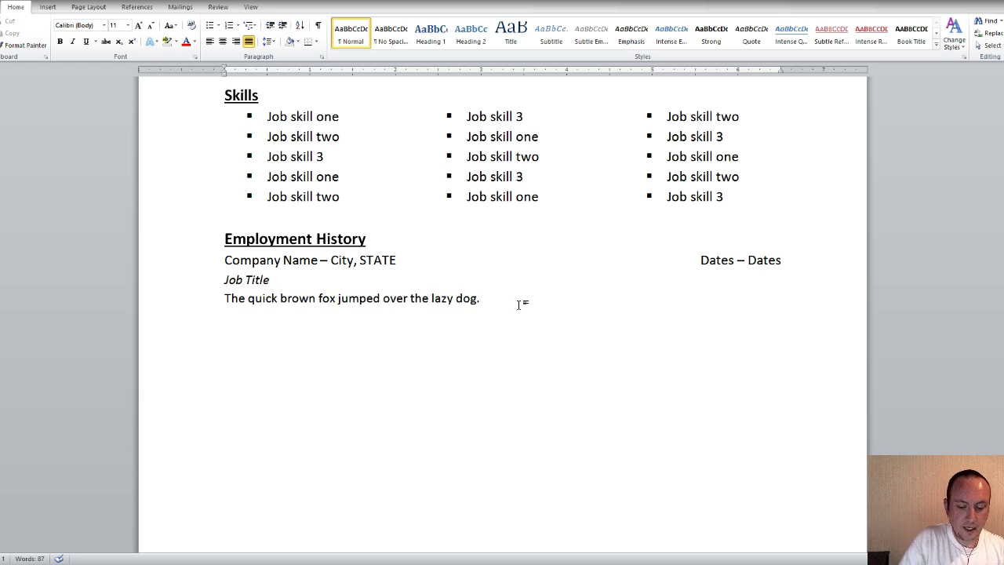
{"action": "key", "text": "Return"}
{"action": "key", "text": "ctrl+v"}
{"action": "key", "text": "Return"}
{"action": "key", "text": "ctrl+v"}
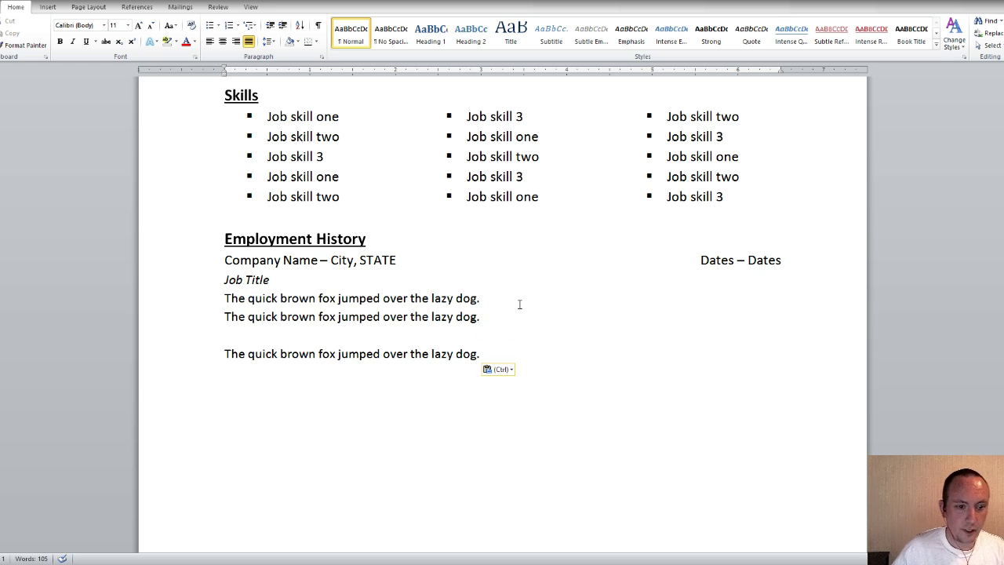
{"action": "left_click", "coordinate": [225, 339]}
{"action": "key", "text": "BackSpace"}
{"action": "scroll", "coordinate": [209, 320], "scroll_direction": "down", "scroll_amount": 5}
{"action": "scroll", "coordinate": [281, 324], "scroll_direction": "up", "scroll_amount": 7}
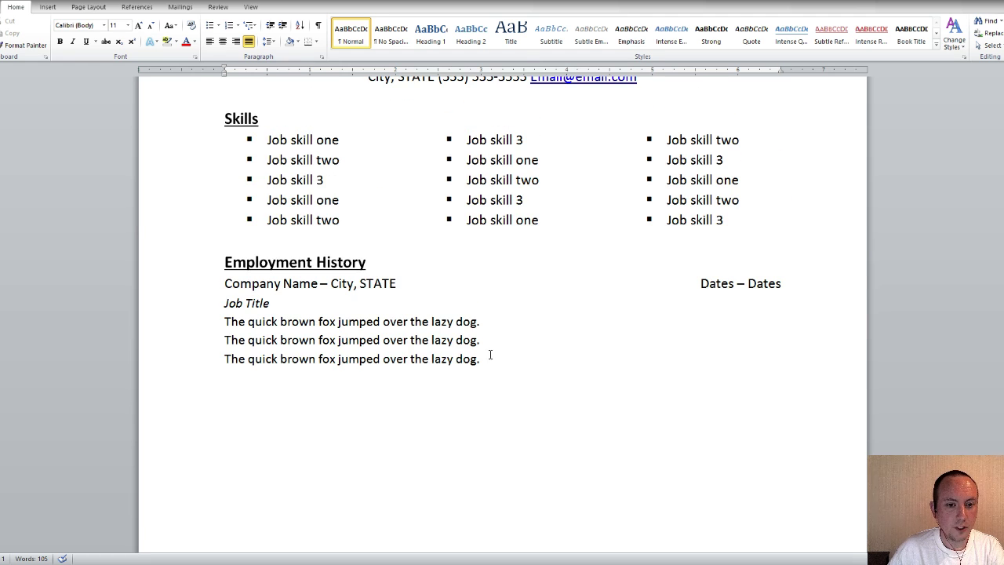
Bullet the three sample-sentence lines and end the list with a plain blank line
{"action": "left_click_drag", "start_coordinate": [488, 358], "coordinate": [224, 325]}
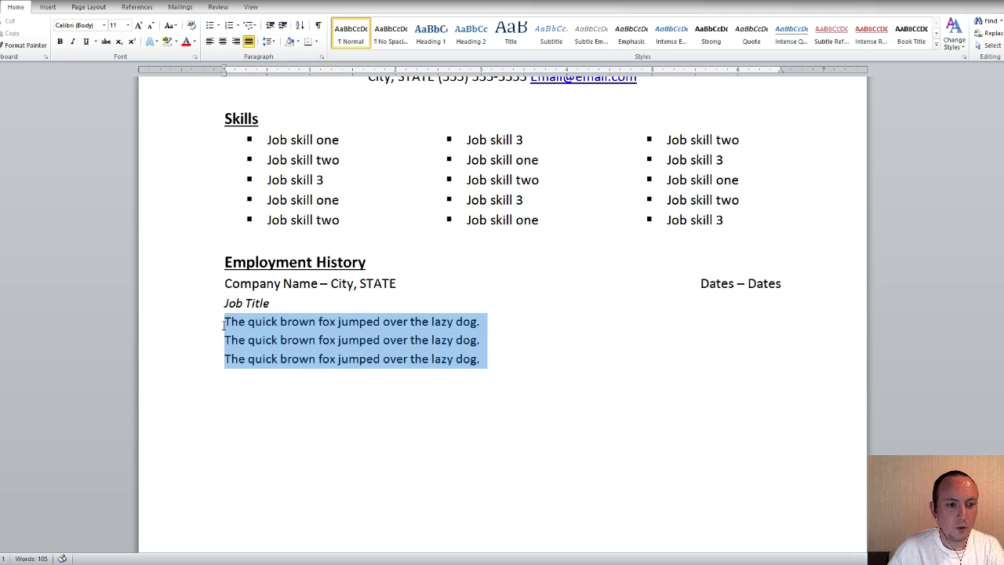
{"action": "left_click", "coordinate": [211, 27]}
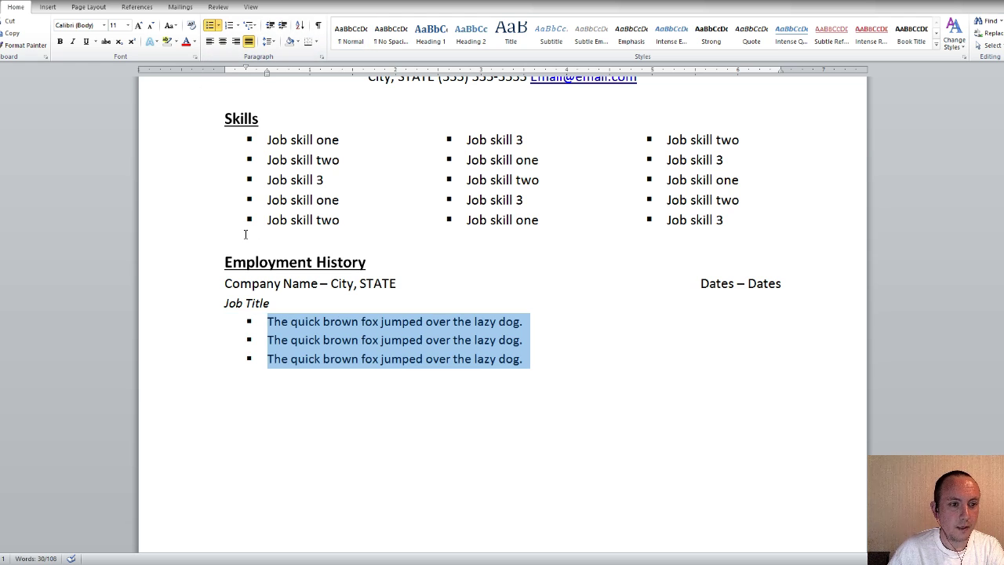
{"action": "left_click", "coordinate": [584, 363]}
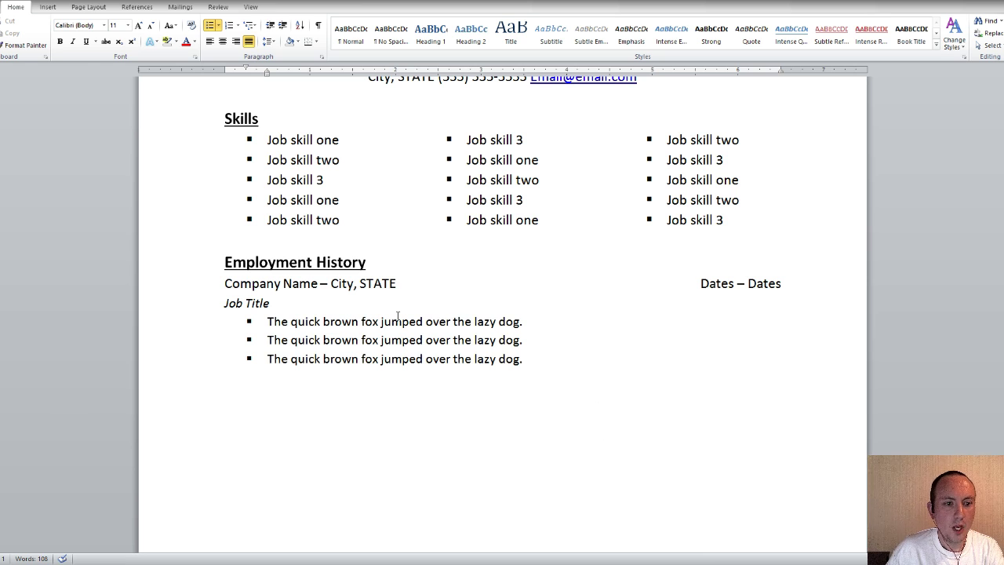
{"action": "scroll", "coordinate": [589, 299], "scroll_direction": "down", "scroll_amount": 1}
{"action": "key", "text": "Return"}
{"action": "key", "text": "Return"}
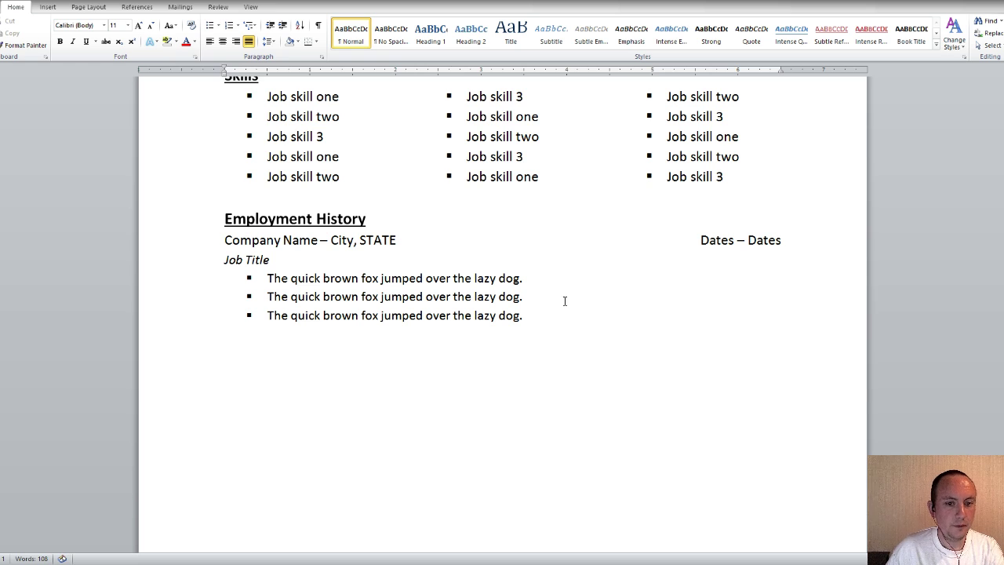
Copy the Company/Job Title/bullets block and paste it twice as second and third job entries
{"action": "left_click_drag", "start_coordinate": [540, 315], "coordinate": [200, 243]}
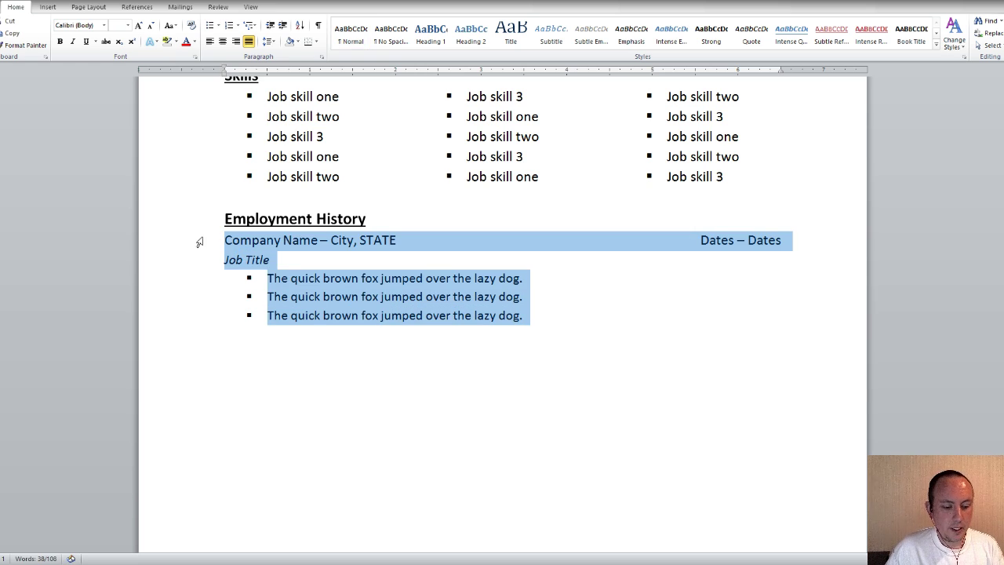
{"action": "key", "text": "ctrl+c"}
{"action": "left_click", "coordinate": [298, 348]}
{"action": "key", "text": "ctrl+v"}
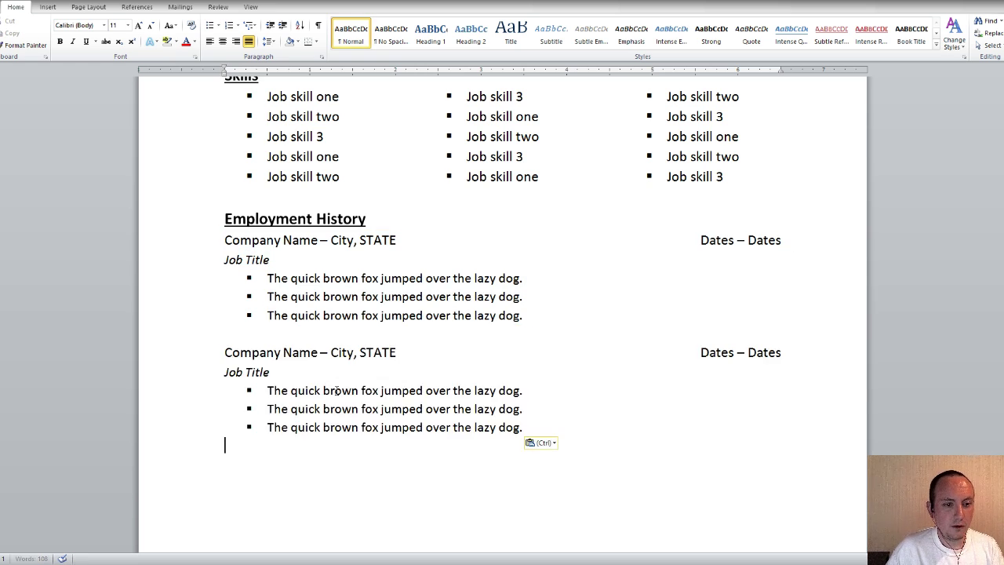
{"action": "scroll", "coordinate": [387, 382], "scroll_direction": "down", "scroll_amount": 3}
{"action": "scroll", "coordinate": [387, 382], "scroll_direction": "down", "scroll_amount": 3}
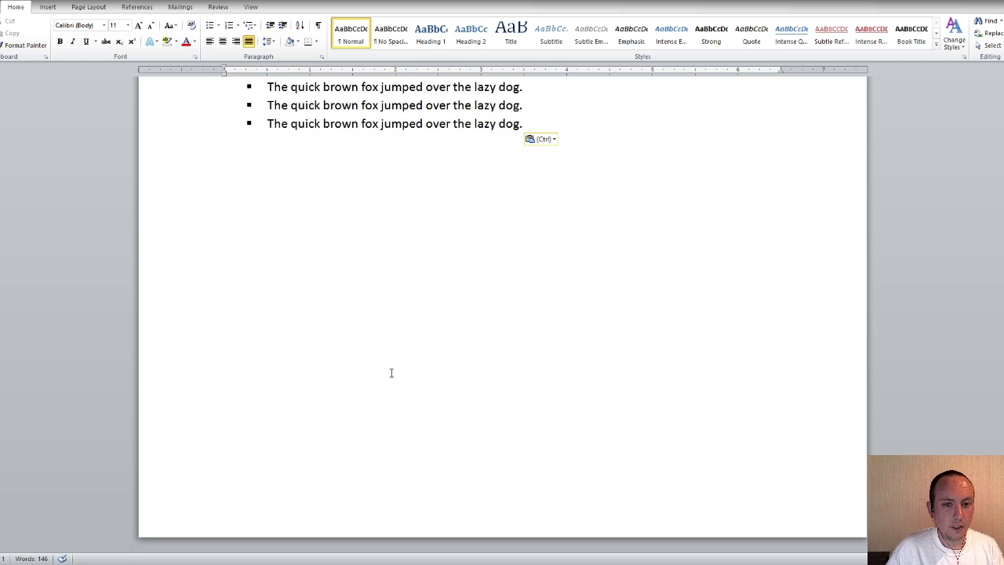
{"action": "left_click", "coordinate": [331, 183]}
{"action": "key", "text": "ctrl+v"}
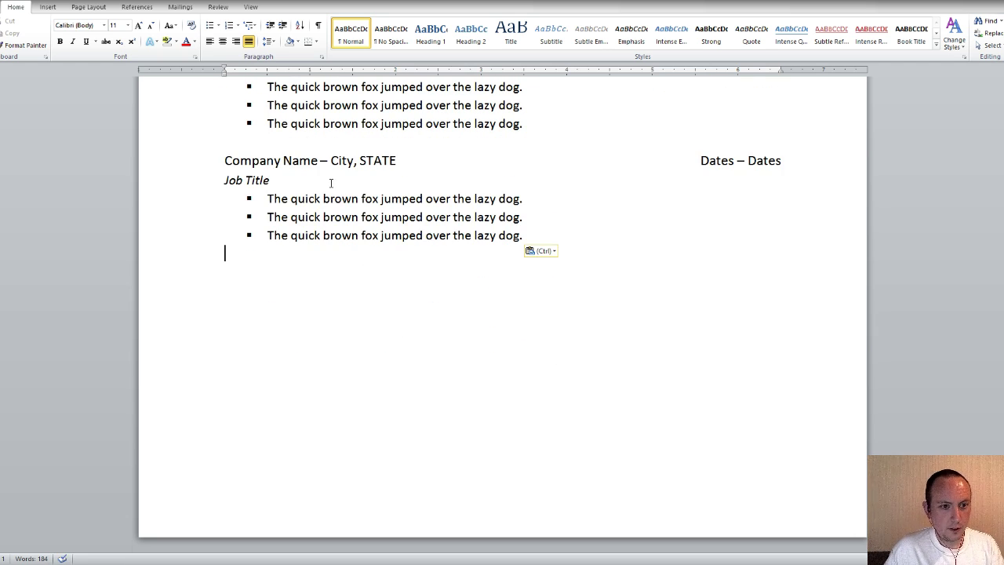
Delete the extra third bullet line from the last job entry
{"action": "left_click_drag", "start_coordinate": [523, 235], "coordinate": [267, 236]}
{"action": "key", "text": "BackSpace"}
{"action": "key", "text": "BackSpace"}
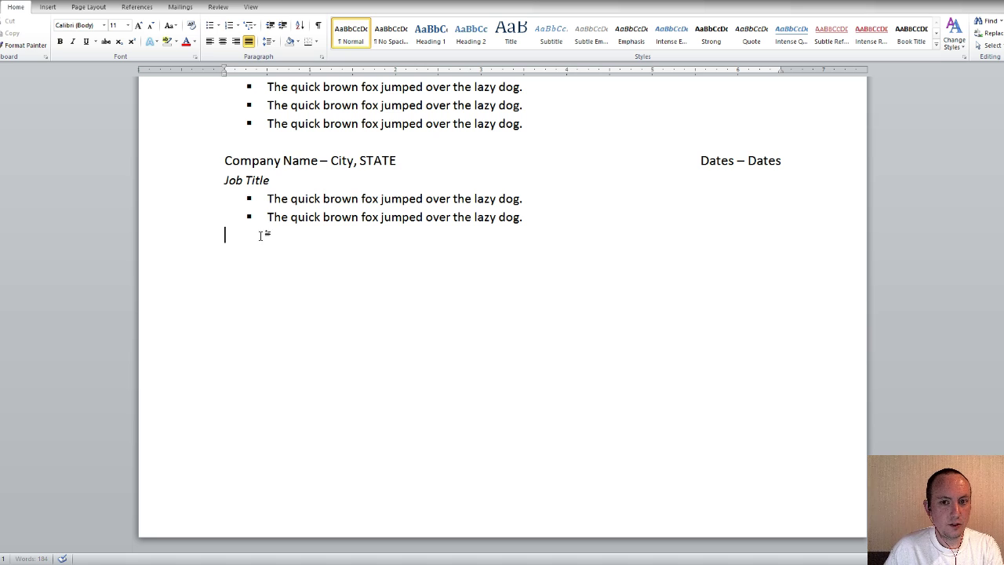
{"action": "key", "text": "ctrl+v"}
{"action": "scroll", "coordinate": [471, 354], "scroll_direction": "up", "scroll_amount": 3}
{"action": "scroll", "coordinate": [486, 377], "scroll_direction": "down", "scroll_amount": 2}
{"action": "scroll", "coordinate": [538, 399], "scroll_direction": "up", "scroll_amount": 2}
{"action": "scroll", "coordinate": [629, 437], "scroll_direction": "down", "scroll_amount": 1}
{"action": "scroll", "coordinate": [630, 437], "scroll_direction": "up", "scroll_amount": 3}
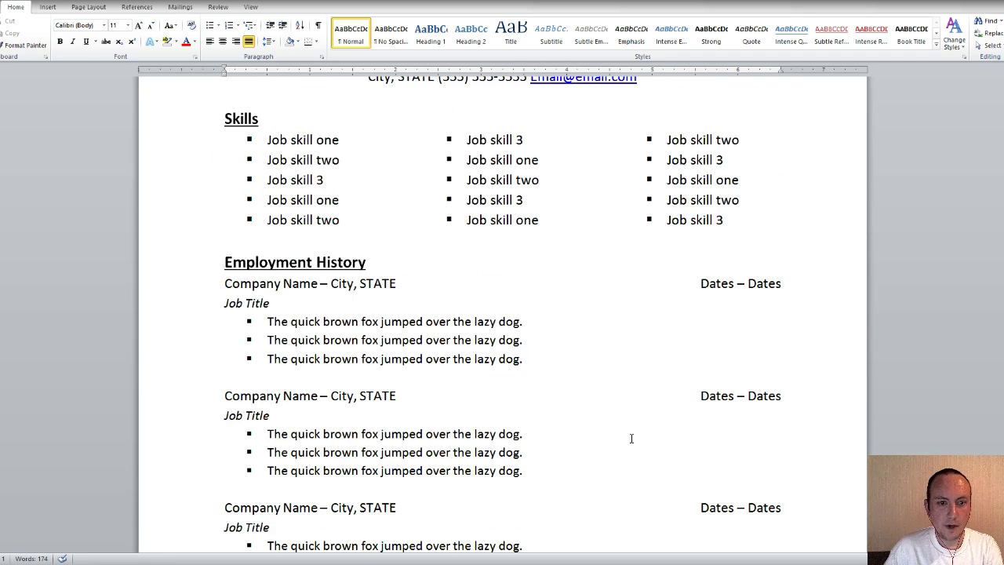
{"action": "scroll", "coordinate": [632, 436], "scroll_direction": "down", "scroll_amount": 2}
{"action": "scroll", "coordinate": [629, 395], "scroll_direction": "up", "scroll_amount": 2}
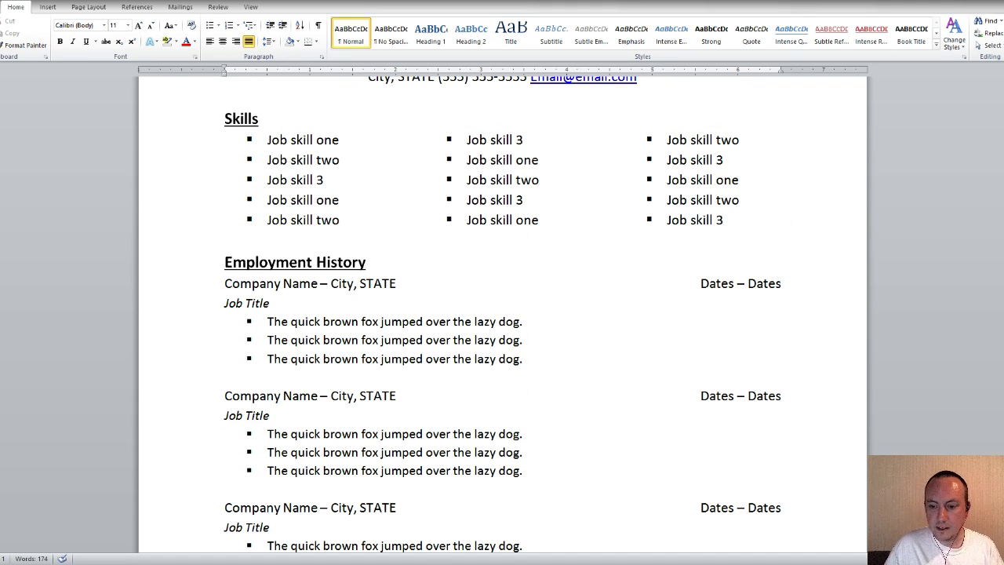
{"action": "scroll", "coordinate": [502, 314], "scroll_direction": "down", "scroll_amount": 7}
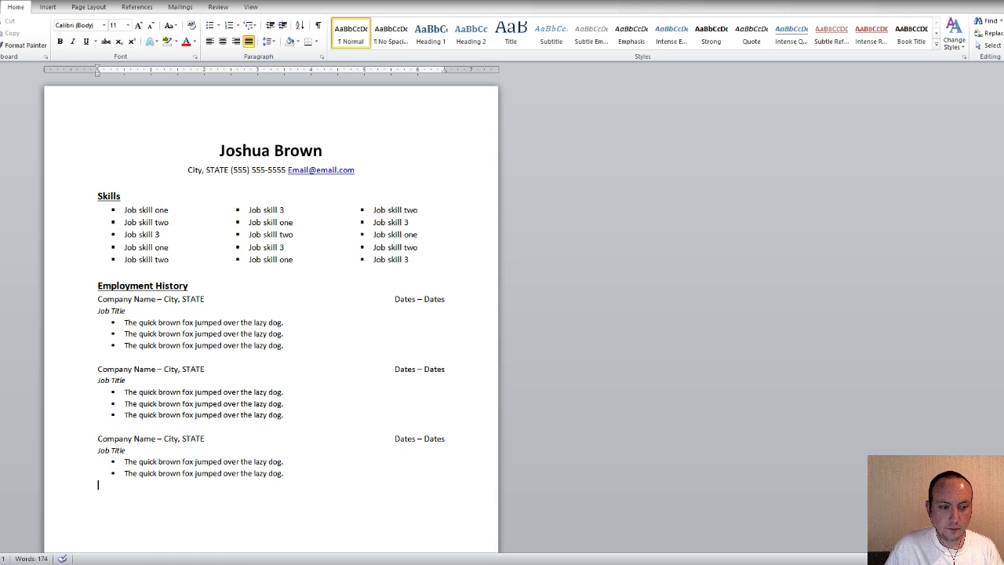
Append a second copy of the sample sentence to the first job's first bullet
{"action": "scroll", "coordinate": [314, 314], "scroll_direction": "down", "scroll_amount": 2}
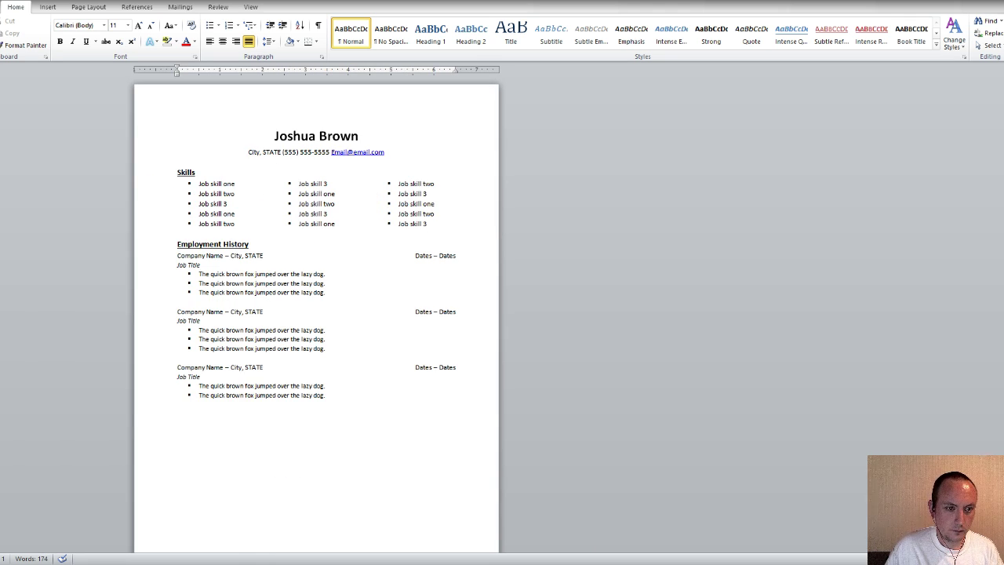
{"action": "scroll", "coordinate": [259, 314], "scroll_direction": "down", "scroll_amount": 1}
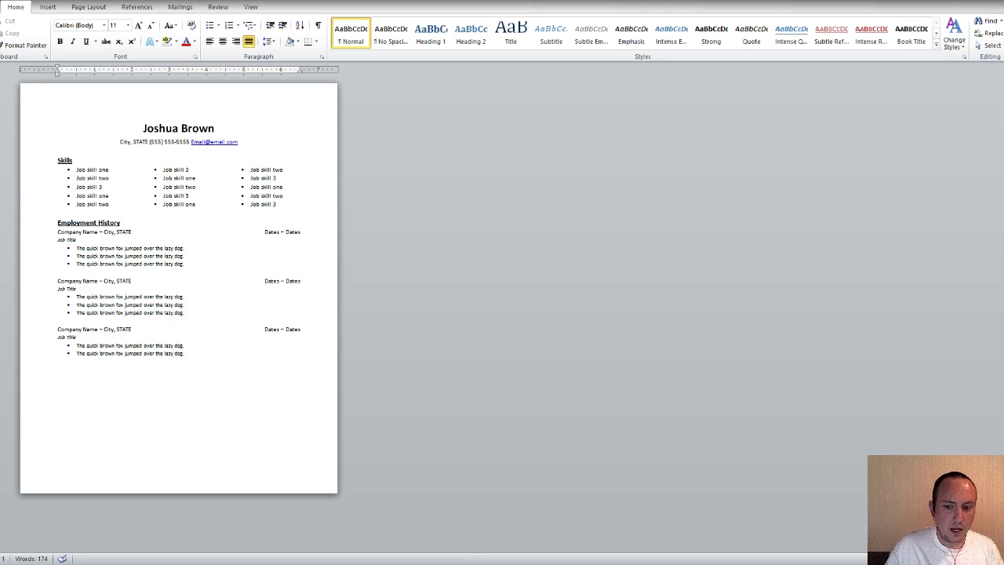
{"action": "scroll", "coordinate": [179, 287], "scroll_direction": "up", "scroll_amount": 1}
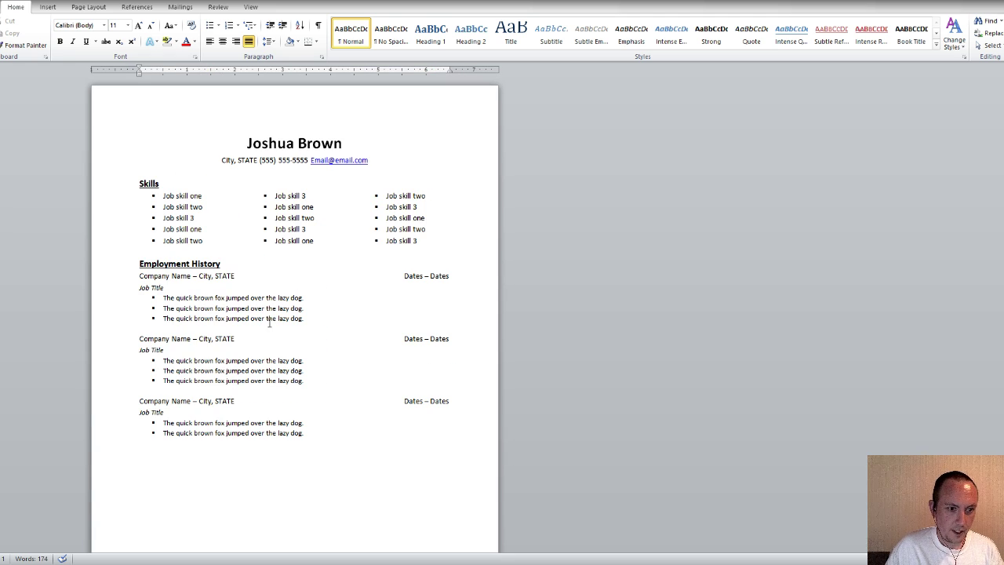
{"action": "mouse_move", "coordinate": [164, 297]}
{"action": "left_mouse_down"}
{"action": "mouse_move", "coordinate": [325, 296]}
{"action": "mouse_move", "coordinate": [174, 301]}
{"action": "left_mouse_up"}
{"action": "key", "text": "ctrl+c"}
{"action": "left_click", "coordinate": [312, 298]}
{"action": "left_click", "coordinate": [326, 303]}
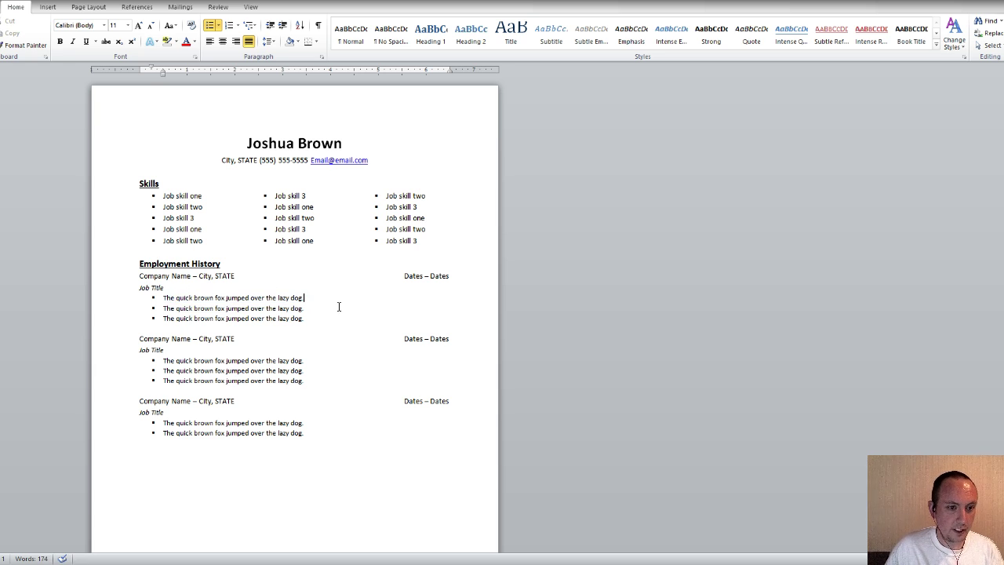
{"action": "key", "text": "ctrl+v"}
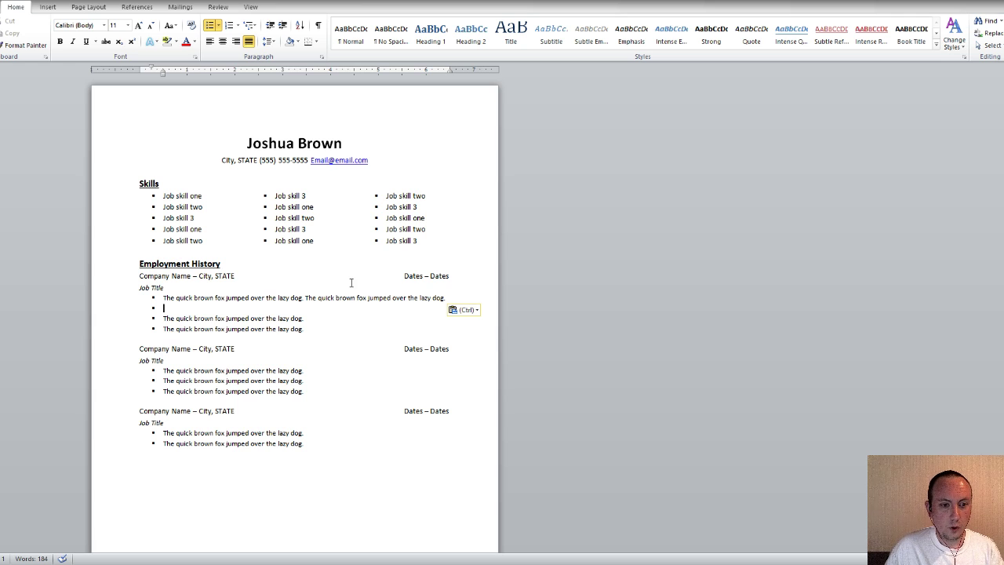
Paste the sentence onto the second and third bullets and into extra bullet lines below
{"action": "key", "text": "ctrl+v"}
{"action": "key", "text": "ctrl+v"}
{"action": "left_click", "coordinate": [316, 308]}
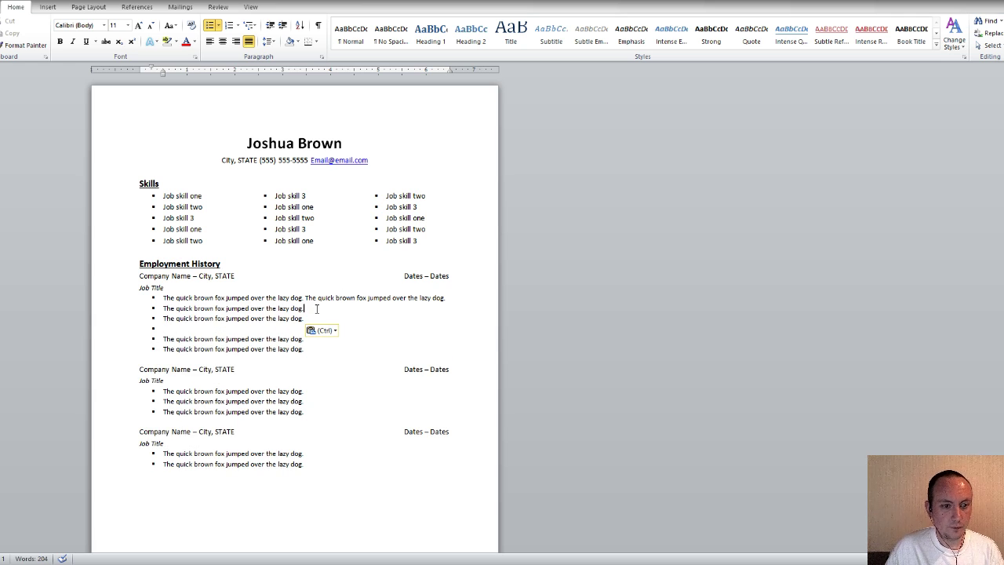
{"action": "key", "text": "ctrl+v"}
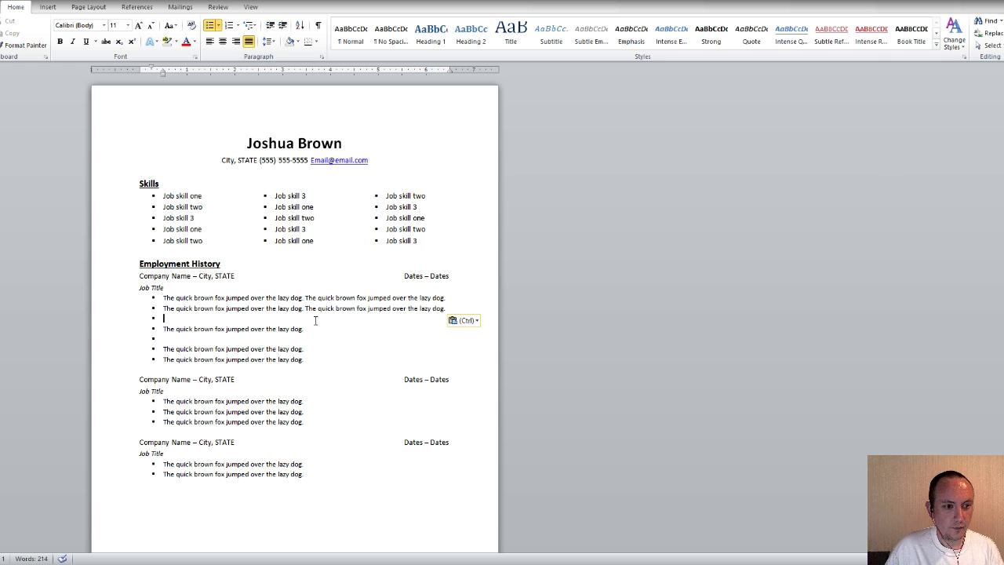
{"action": "key", "text": "ctrl+v"}
{"action": "key", "text": "ctrl+v"}
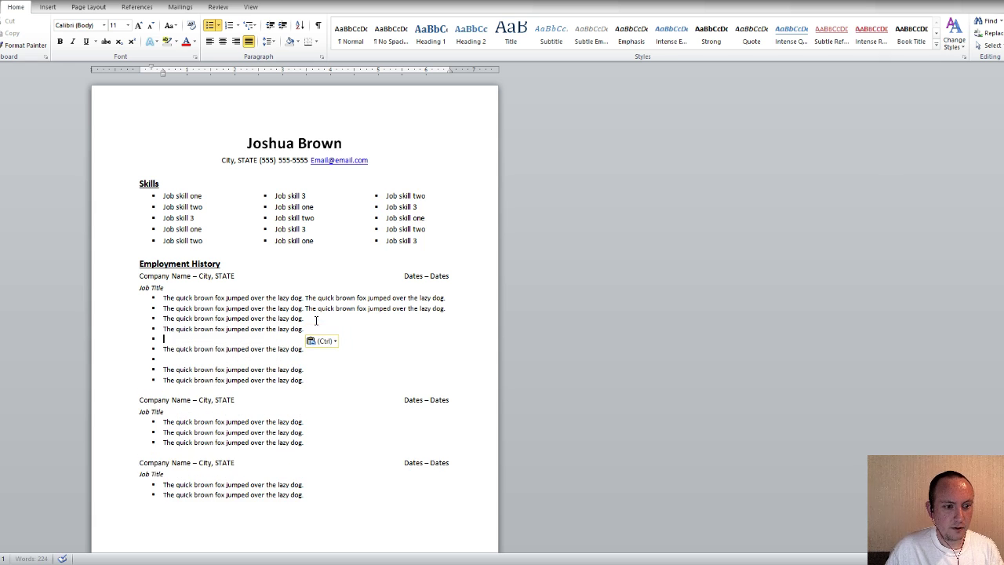
{"action": "left_click", "coordinate": [312, 320]}
{"action": "key", "text": "ctrl+v"}
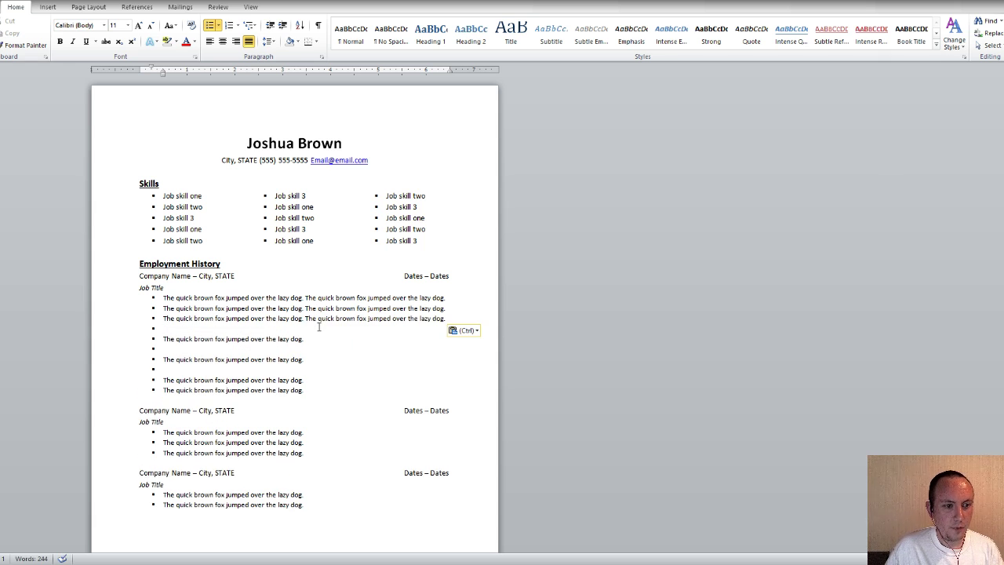
{"action": "key", "text": "ctrl+v"}
{"action": "key", "text": "ctrl+v"}
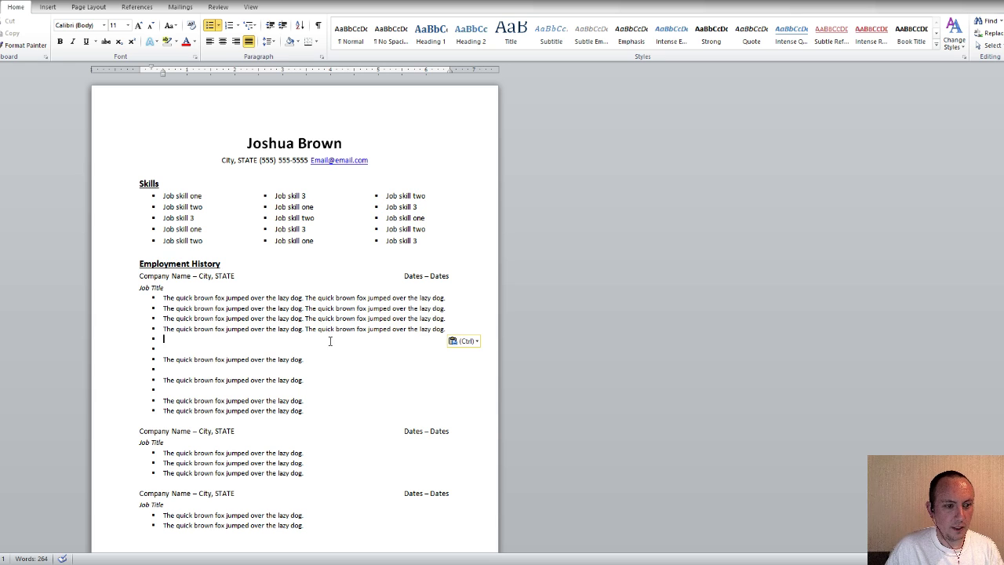
Delete the leftover bullets, then paste a copy of the first job block below as a second entry
{"action": "key", "text": "shift+Down"}
{"action": "key", "text": "shift+Down"}
{"action": "key", "text": "shift+Down"}
{"action": "key", "text": "shift+Down"}
{"action": "key", "text": "shift+Down"}
{"action": "key", "text": "shift+Down"}
{"action": "key", "text": "shift+Down"}
{"action": "key", "text": "shift+Down"}
{"action": "key", "text": "shift+Down"}
{"action": "key", "text": "shift+Down"}
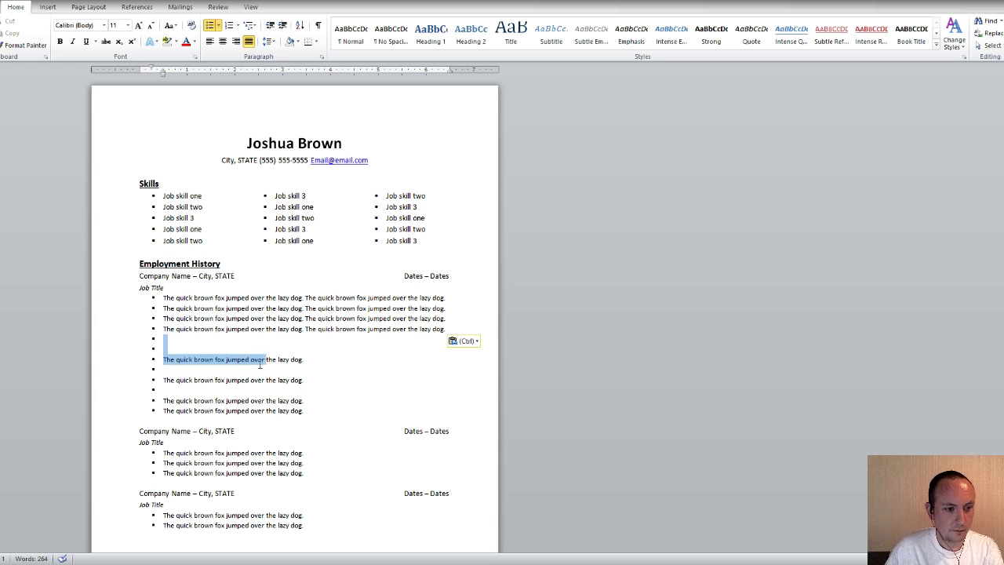
{"action": "key", "text": "Delete"}
{"action": "left_click_drag", "start_coordinate": [455, 263], "coordinate": [102, 209]}
{"action": "key", "text": "ctrl+c"}
{"action": "left_click", "coordinate": [240, 287]}
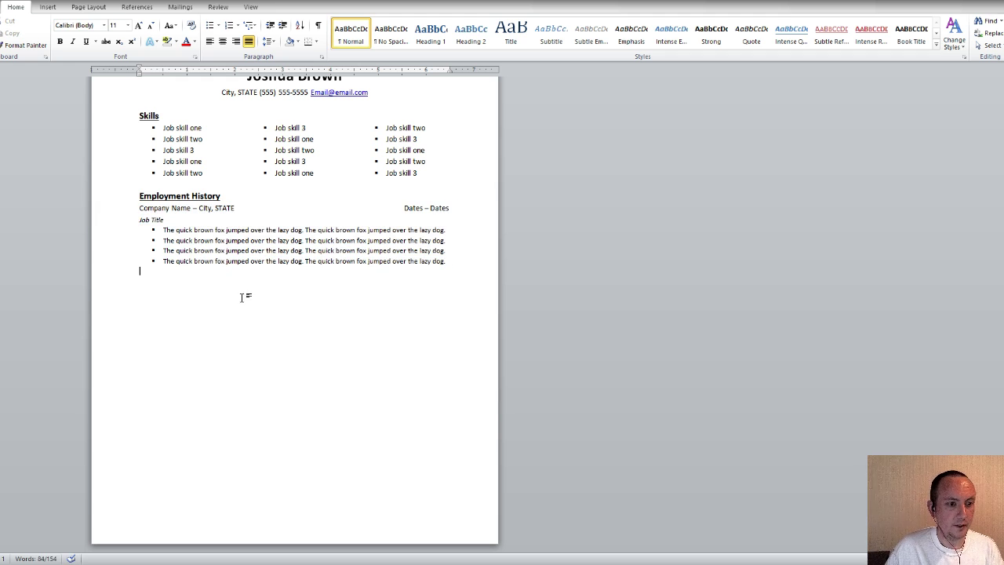
{"action": "key", "text": "ctrl+v"}
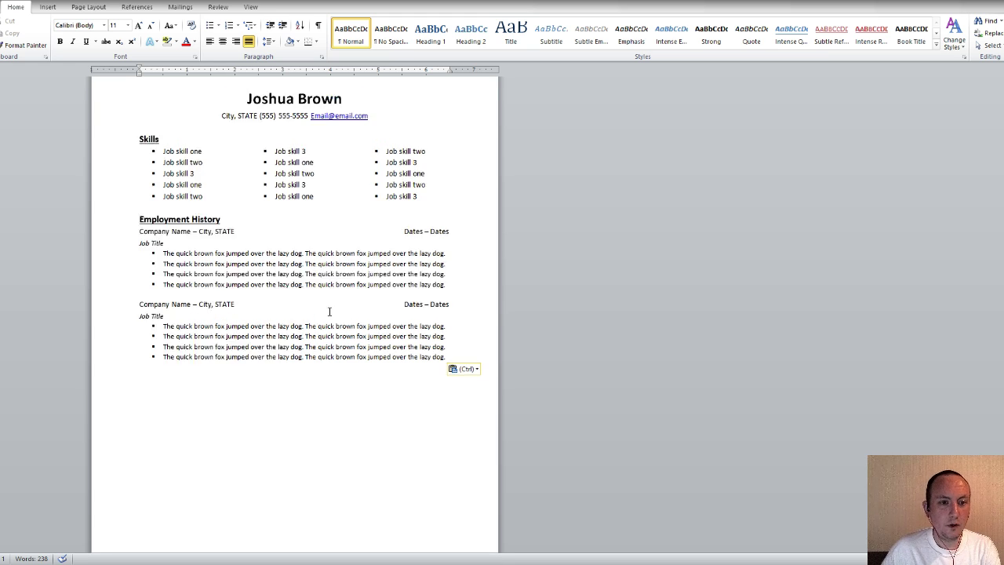
{"action": "scroll", "coordinate": [330, 312], "scroll_direction": "up", "scroll_amount": 2}
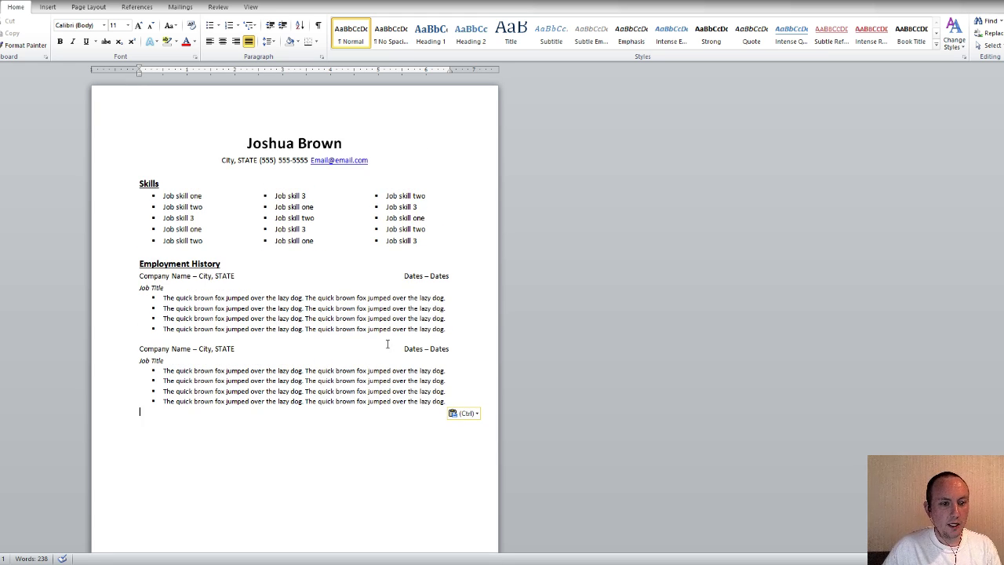
Delete the third bullet's second sentence and trim words like 'brown fox jumped' from other bullets
{"action": "left_click_drag", "start_coordinate": [445, 320], "coordinate": [305, 320]}
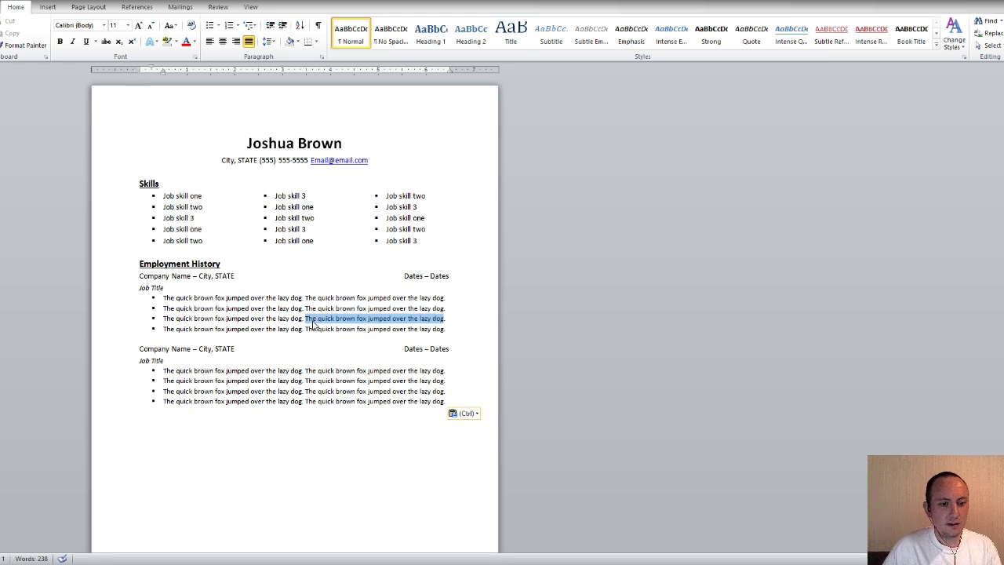
{"action": "key", "text": "BackSpace"}
{"action": "left_click_drag", "start_coordinate": [409, 298], "coordinate": [357, 298]}
{"action": "key", "text": "BackSpace"}
{"action": "key", "text": "BackSpace"}
{"action": "left_click_drag", "start_coordinate": [386, 330], "coordinate": [349, 329]}
{"action": "key", "text": "BackSpace"}
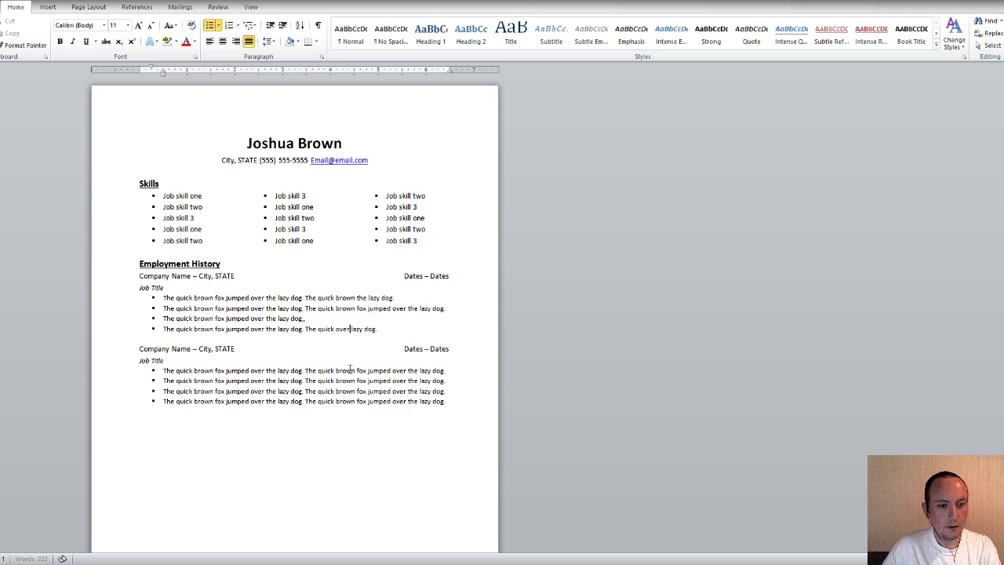
{"action": "left_click_drag", "start_coordinate": [337, 381], "coordinate": [305, 402]}
{"action": "key", "text": "BackSpace"}
{"action": "key", "text": "BackSpace"}
{"action": "key", "text": "BackSpace"}
{"action": "key", "text": "BackSpace"}
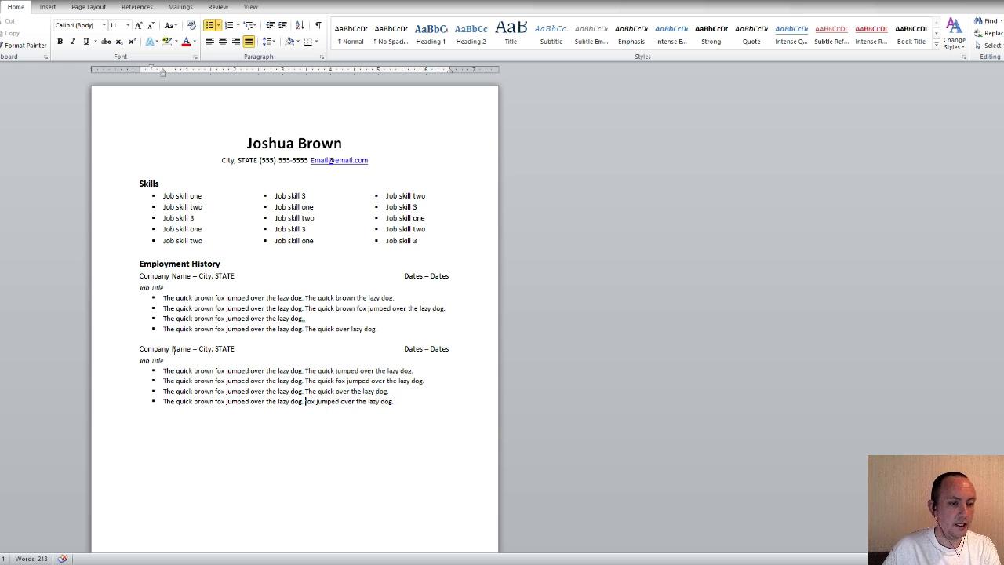
{"action": "scroll", "coordinate": [297, 363], "scroll_direction": "down", "scroll_amount": 2}
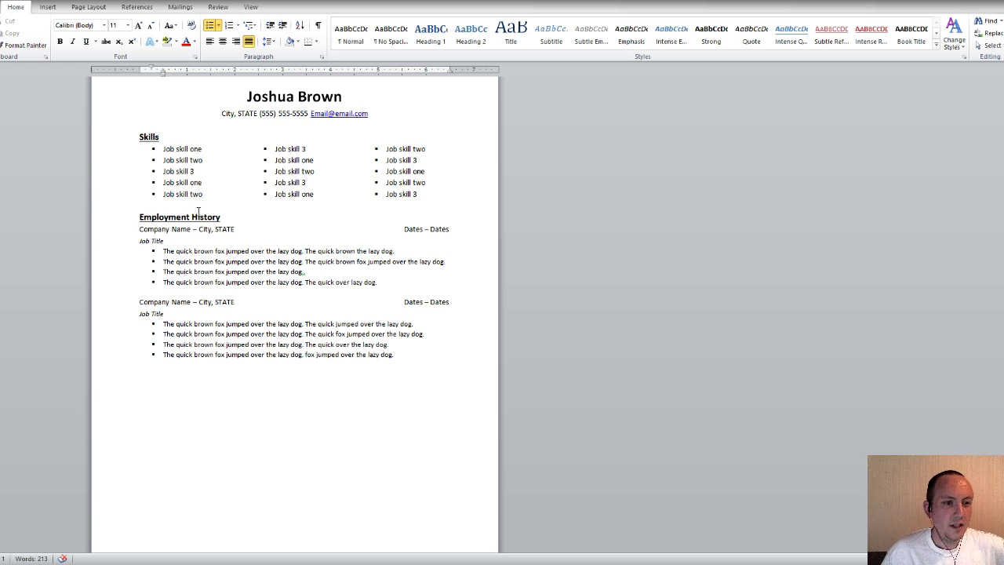
Remove the stray blank line under Employment History and type 'Education' below the second job's bullets
{"action": "left_click", "coordinate": [224, 216]}
{"action": "key", "text": "Return"}
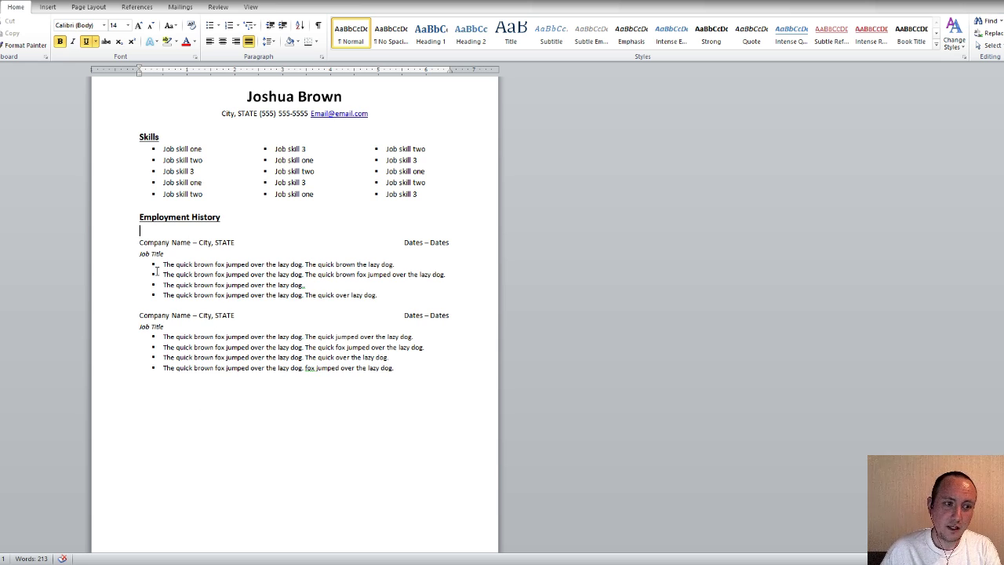
{"action": "scroll", "coordinate": [160, 494], "scroll_direction": "down", "scroll_amount": 1}
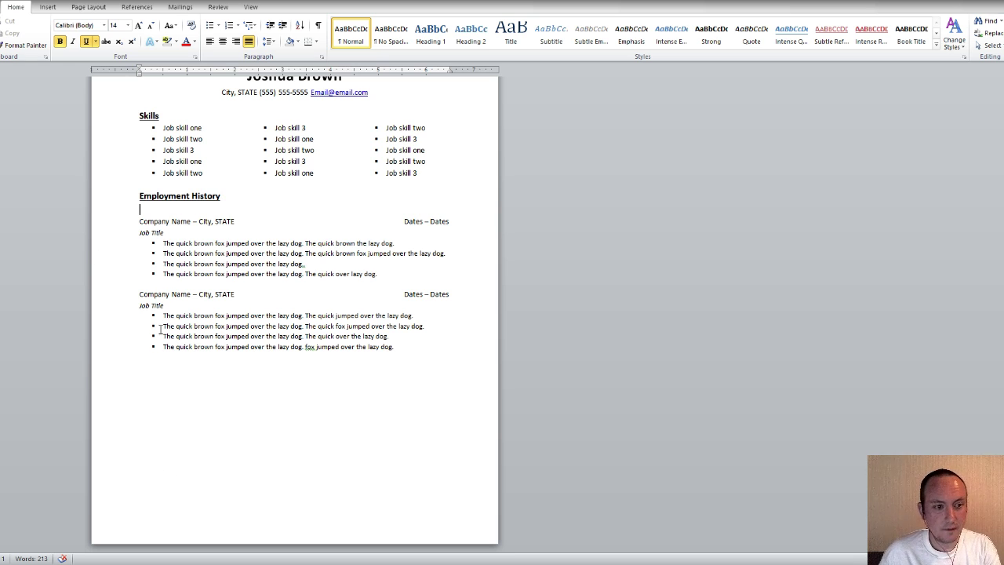
{"action": "key", "text": "BackSpace"}
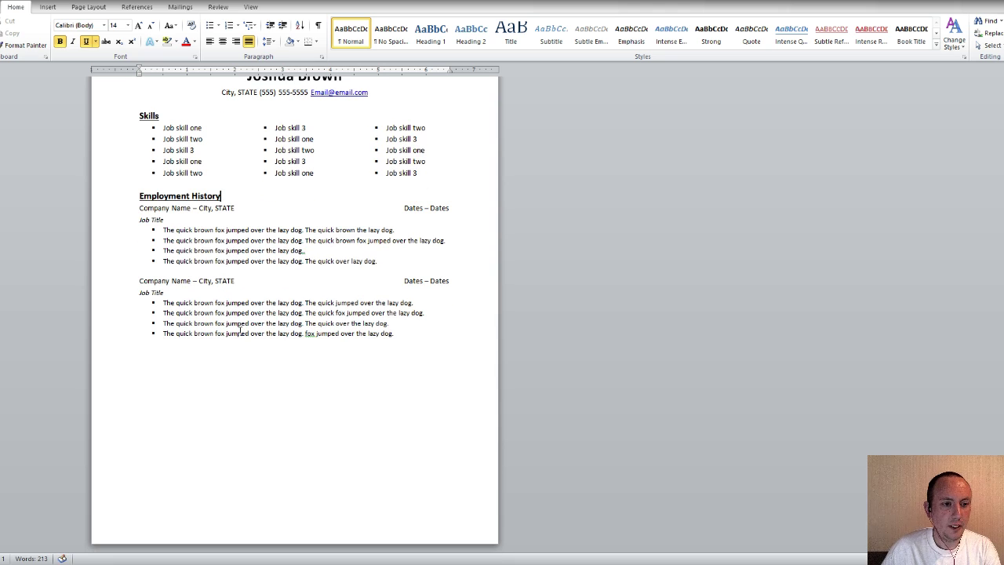
{"action": "left_click", "coordinate": [265, 375]}
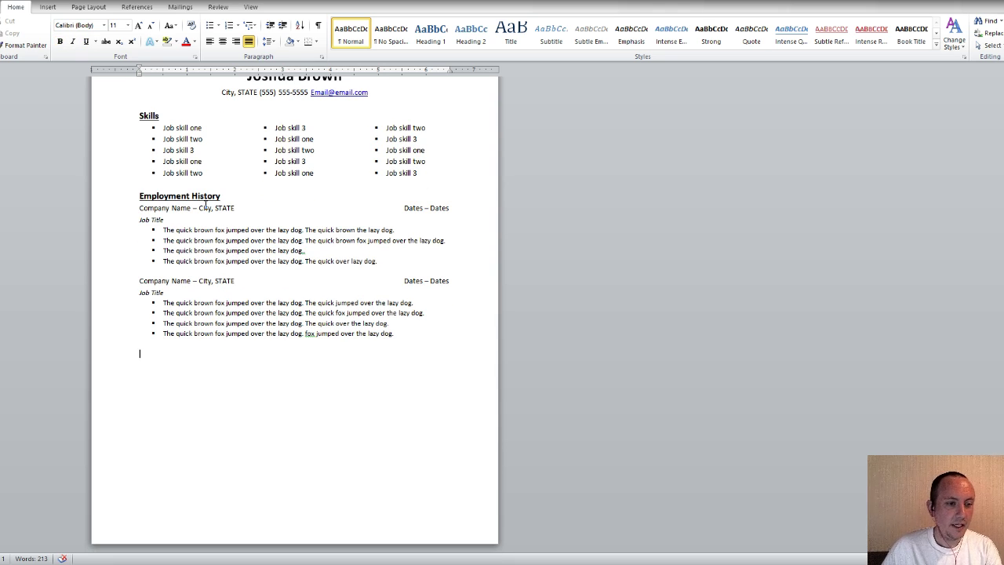
{"action": "type", "text": "Education"}
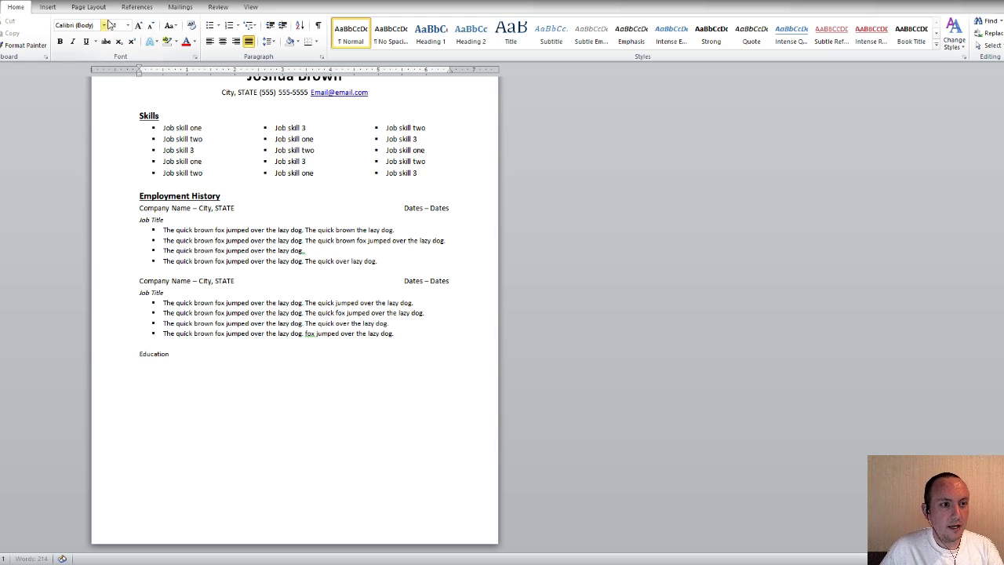
Enlarge both job entries' bullet text to 12 pt with Ctrl+Shift+>, then select Education
{"action": "left_click", "coordinate": [153, 354]}
{"action": "left_click", "coordinate": [207, 323]}
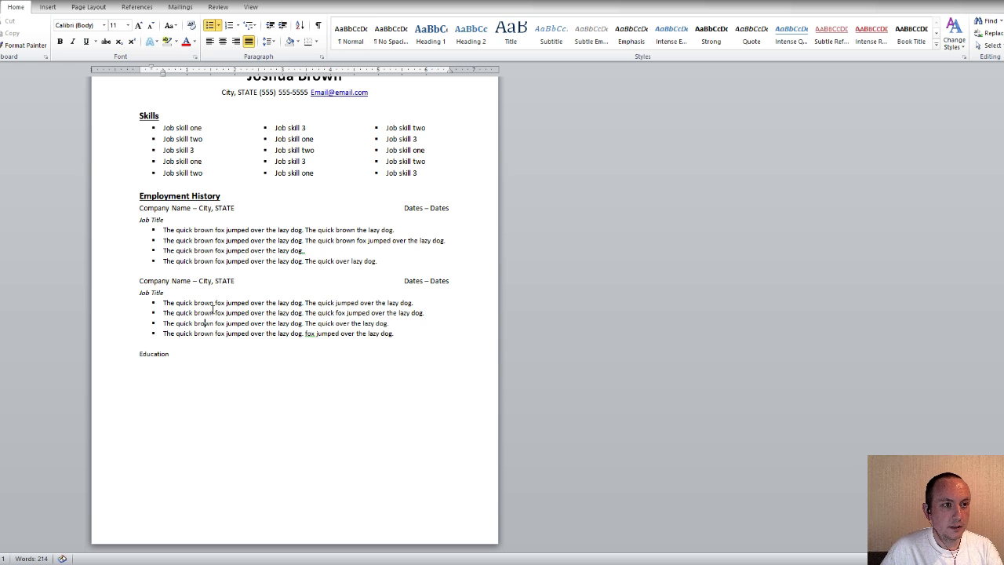
{"action": "left_click", "coordinate": [153, 292]}
{"action": "left_click_drag", "start_coordinate": [399, 333], "coordinate": [164, 304]}
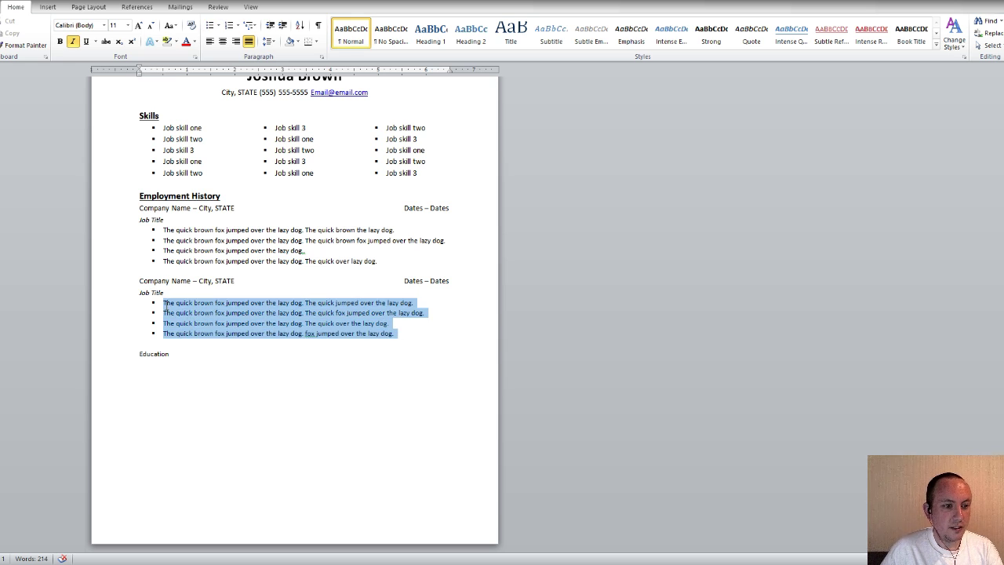
{"action": "key", "text": "ctrl+shift+period"}
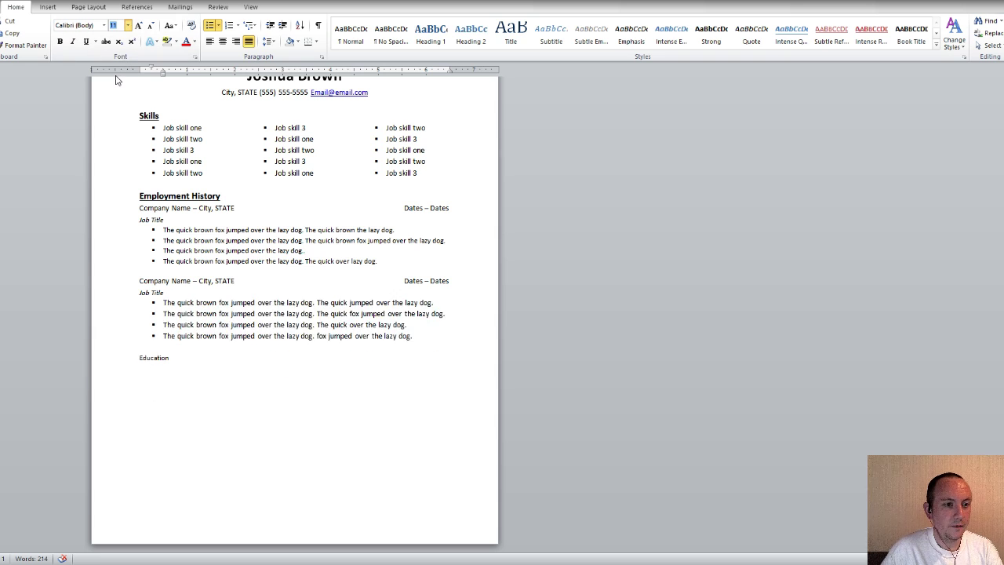
{"action": "left_click_drag", "start_coordinate": [381, 262], "coordinate": [165, 230]}
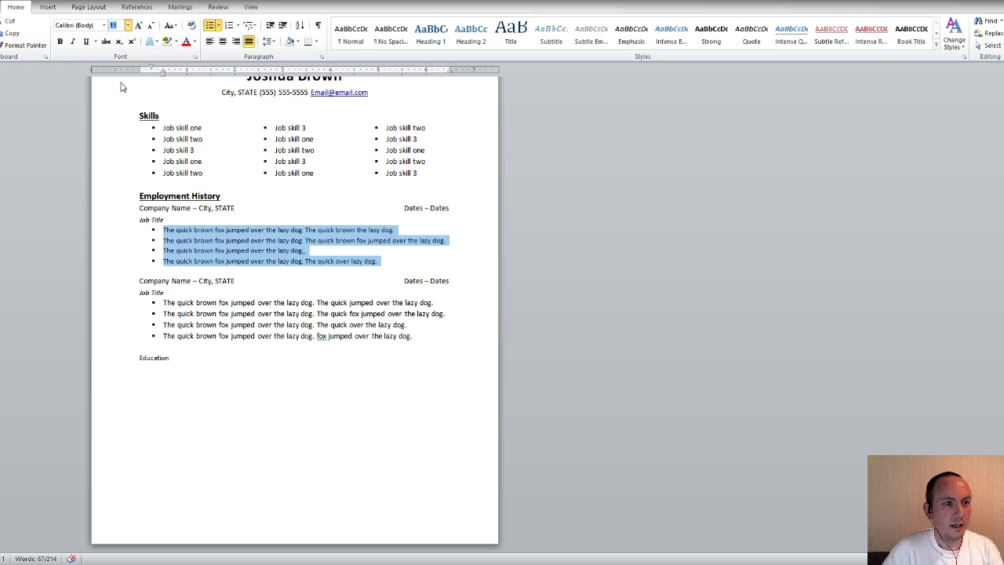
{"action": "key", "text": "ctrl+shift+period"}
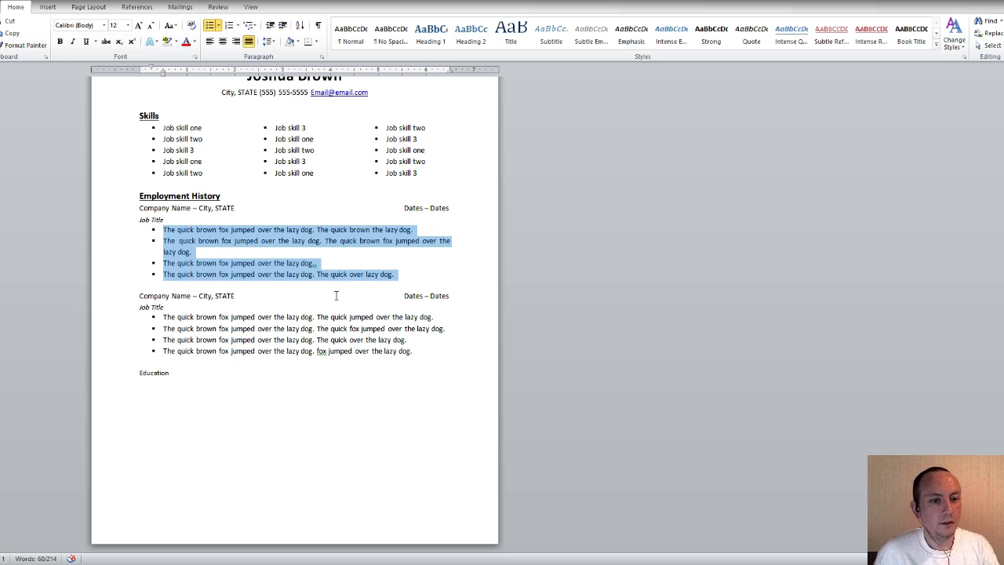
{"action": "left_click_drag", "start_coordinate": [213, 369], "coordinate": [134, 374]}
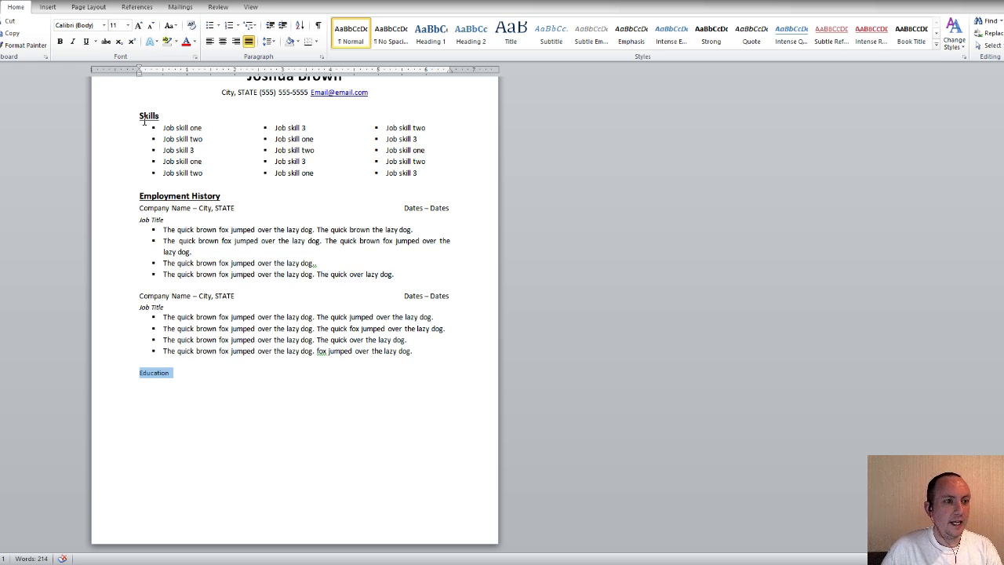
Make the Education heading 14 pt, bold and underlined
{"action": "key", "text": "ctrl+shift+period"}
{"action": "key", "text": "ctrl+shift+period"}
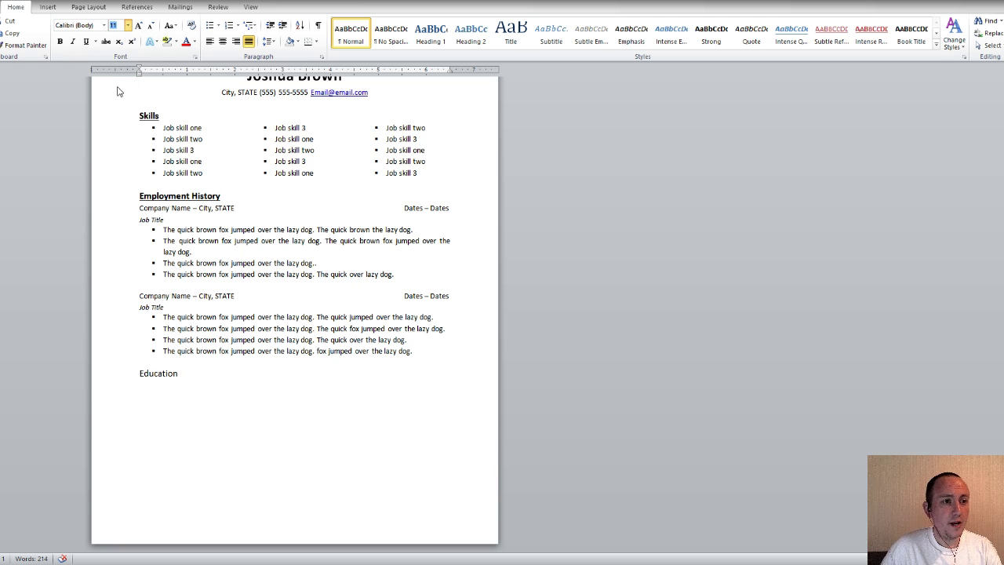
{"action": "left_click", "coordinate": [60, 41]}
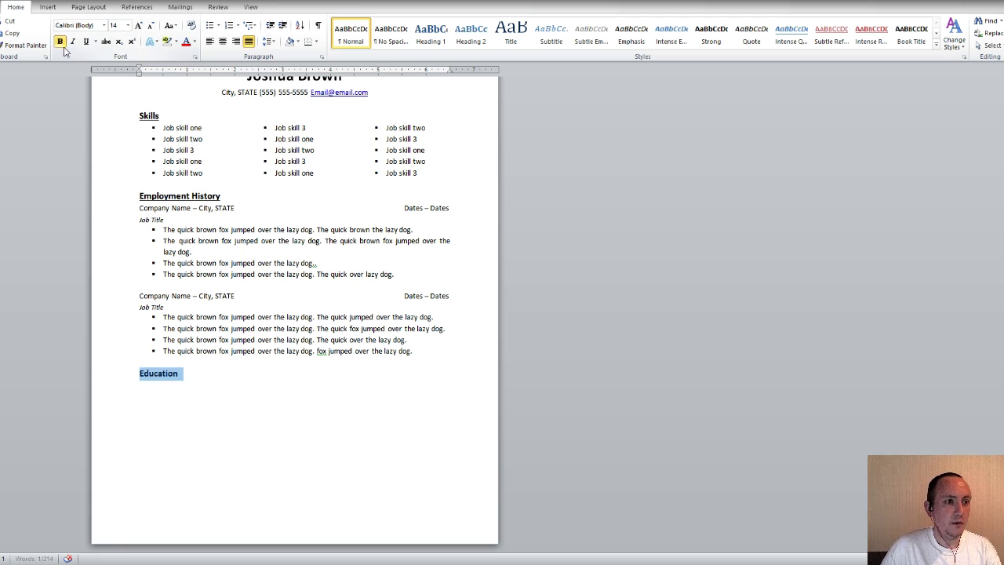
{"action": "left_click", "coordinate": [85, 43]}
Add a 'School Name' line below Education in plain 12 pt, with no bold or underline
{"action": "left_click", "coordinate": [253, 381]}
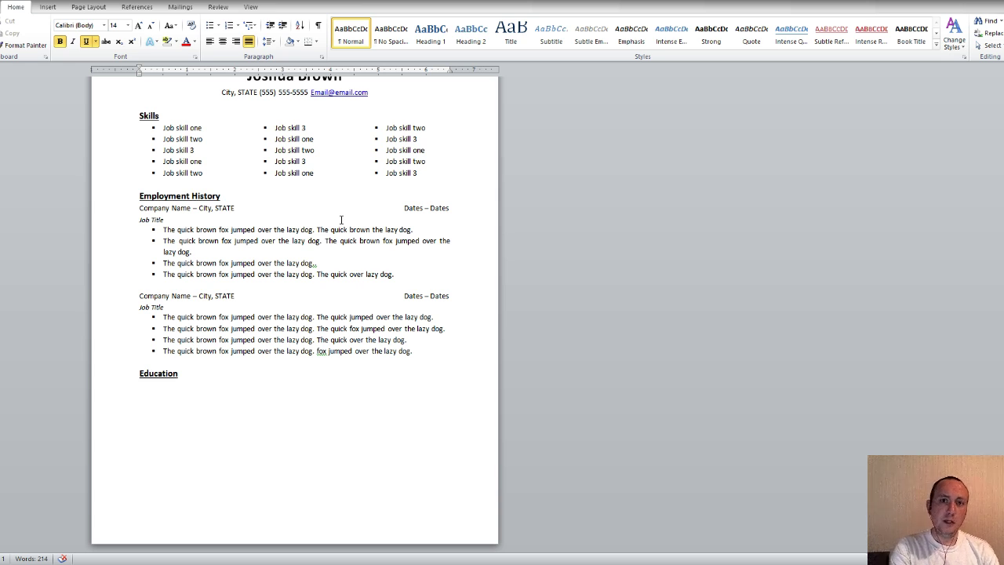
{"action": "type", "text": "School Name"}
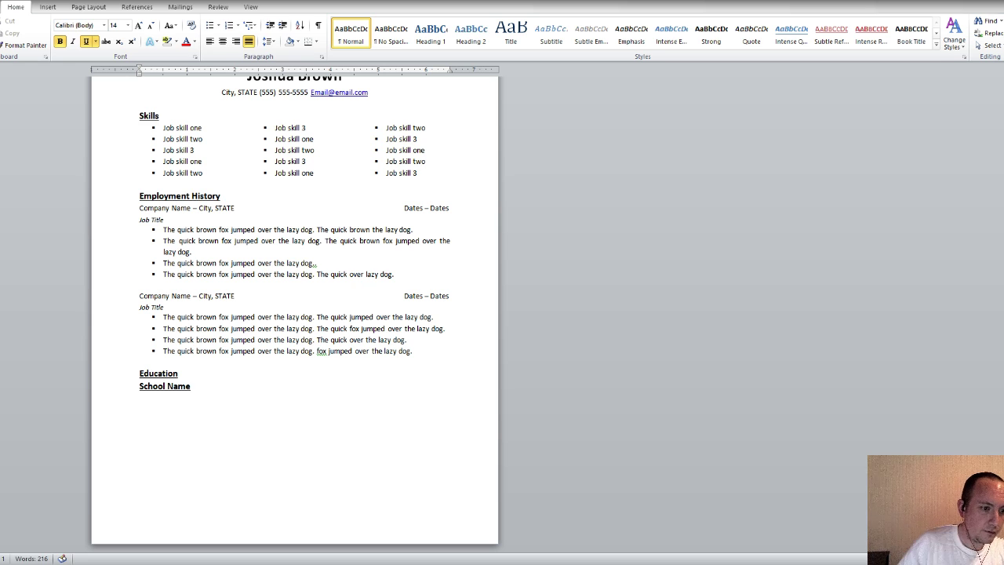
{"action": "left_click_drag", "start_coordinate": [198, 390], "coordinate": [151, 391]}
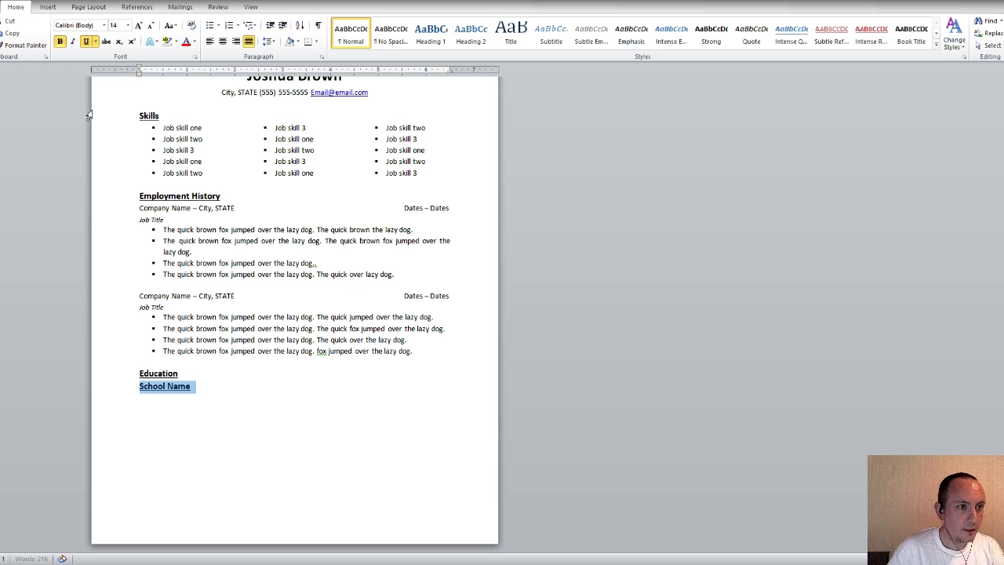
{"action": "left_click", "coordinate": [138, 25]}
{"action": "key", "text": "ctrl+z"}
{"action": "key", "text": "ctrl+z"}
{"action": "left_click", "coordinate": [86, 41]}
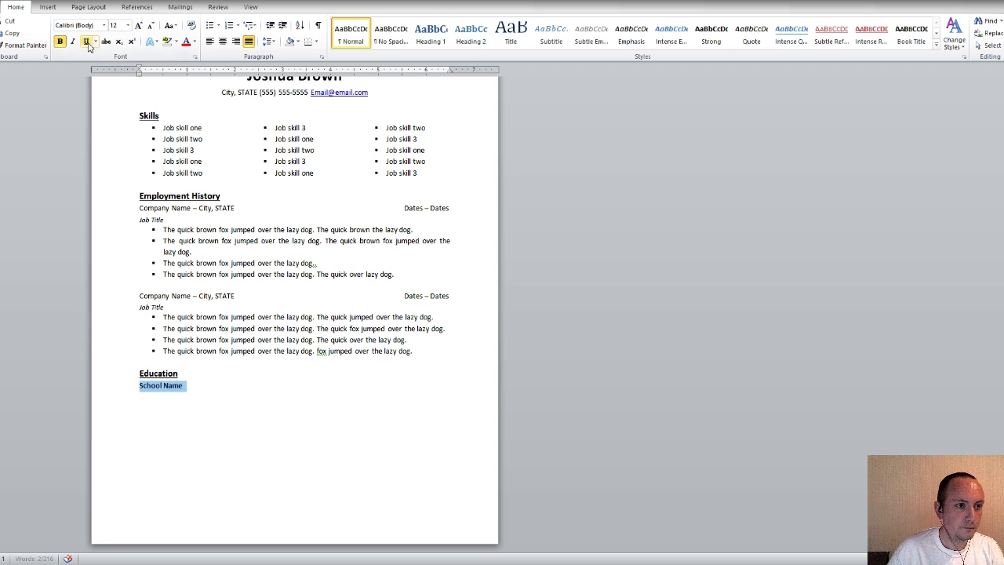
{"action": "left_click", "coordinate": [59, 42]}
{"action": "left_click", "coordinate": [236, 389]}
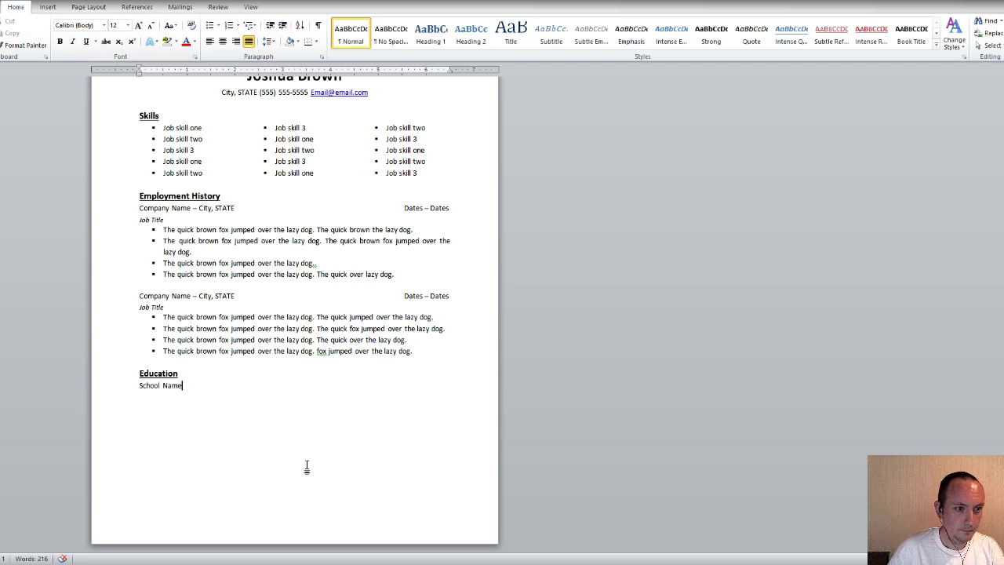
Extend the line to 'School Name - City, STATE' followed by 'Graduation Date'
{"action": "type", "text": "- "}
{"action": "type", "text": "City, "}
{"action": "type", "text": "STATE"}
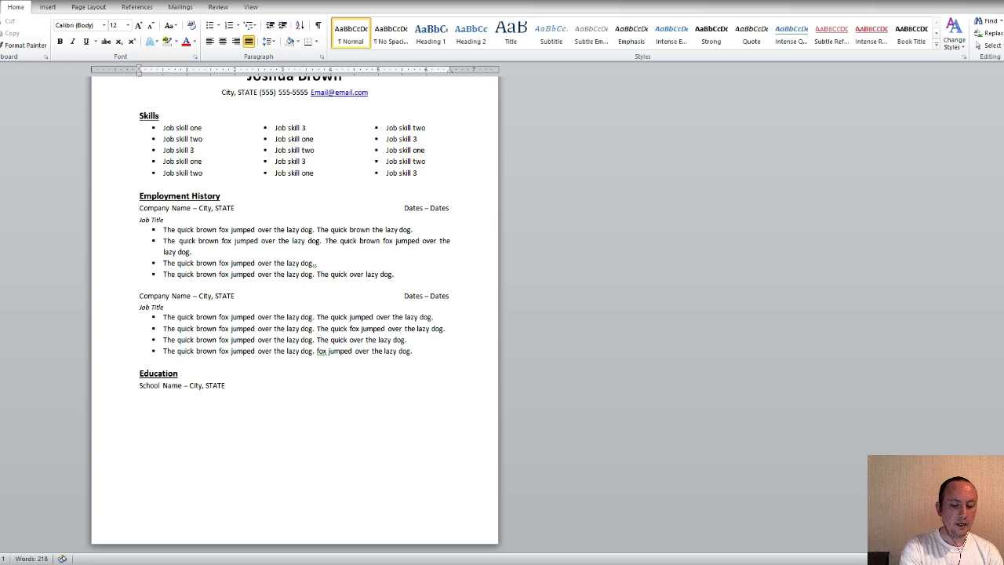
{"action": "type", "text": "Graduate"}
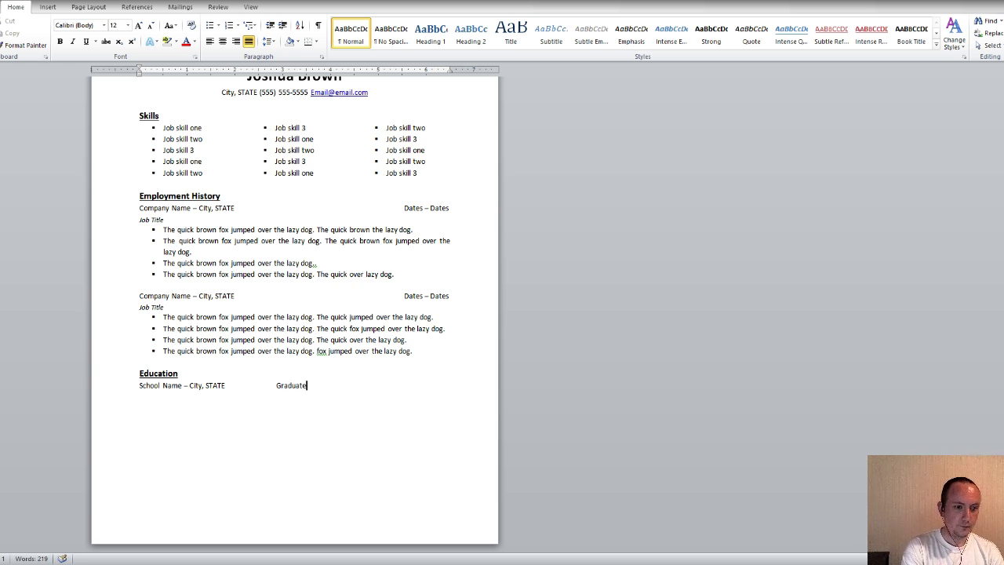
{"action": "key", "text": "BackSpace"}
{"action": "type", "text": "ion Date"}
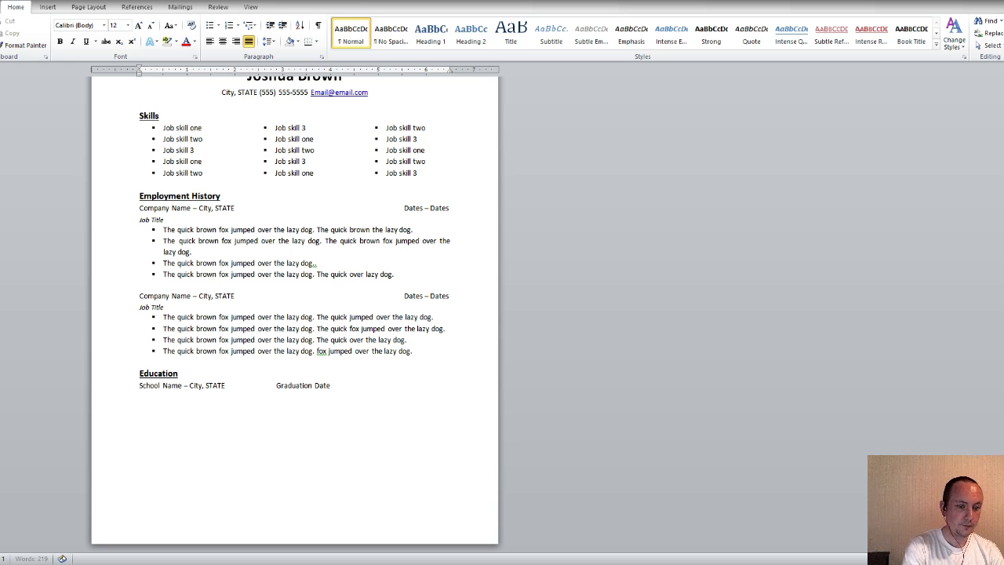
Space 'Graduation Date' out to the right margin of the Education line
{"action": "left_click", "coordinate": [270, 384]}
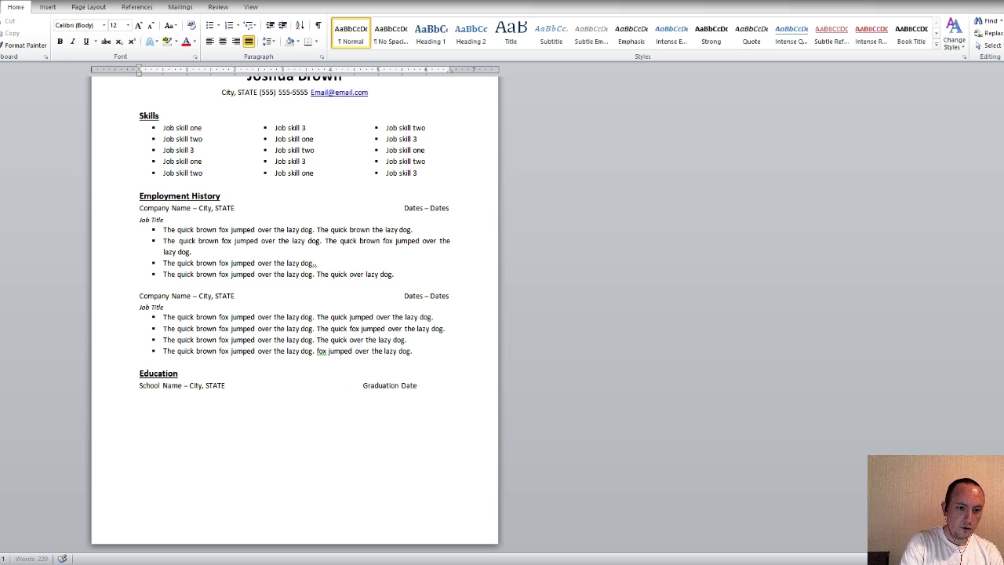
{"action": "key", "text": "BackSpace"}
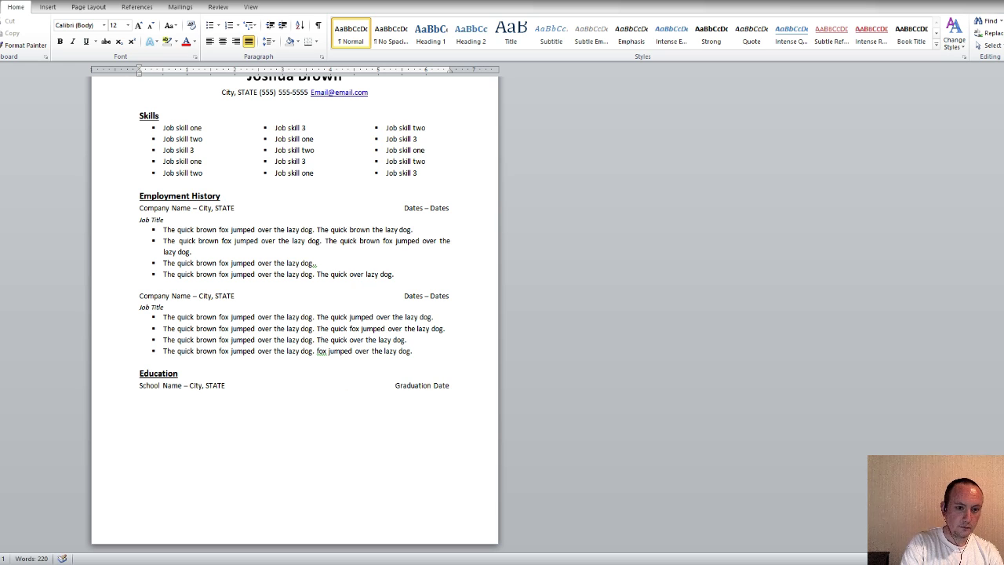
{"action": "scroll", "coordinate": [350, 259], "scroll_direction": "up", "scroll_amount": 2}
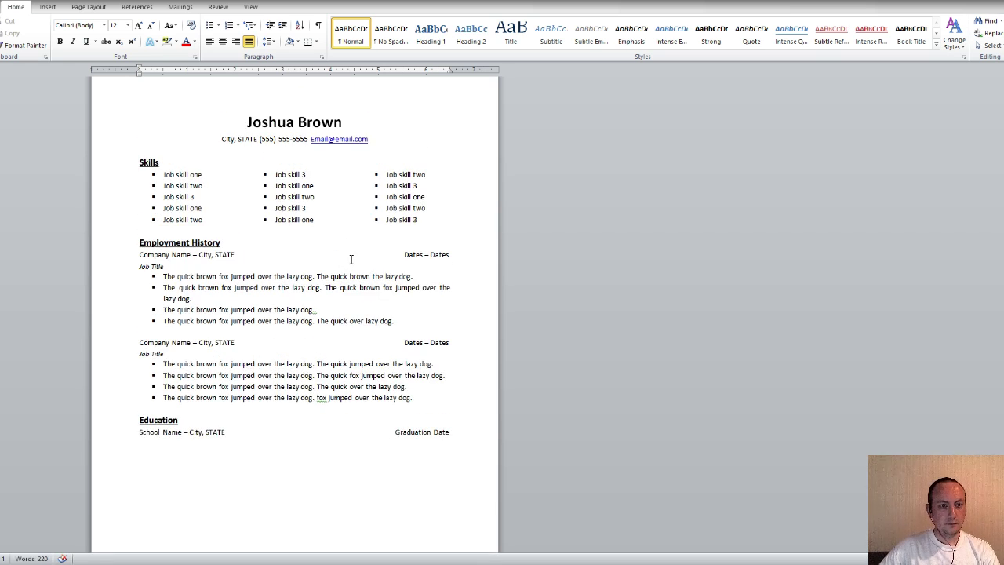
{"action": "scroll", "coordinate": [351, 258], "scroll_direction": "down", "scroll_amount": 2}
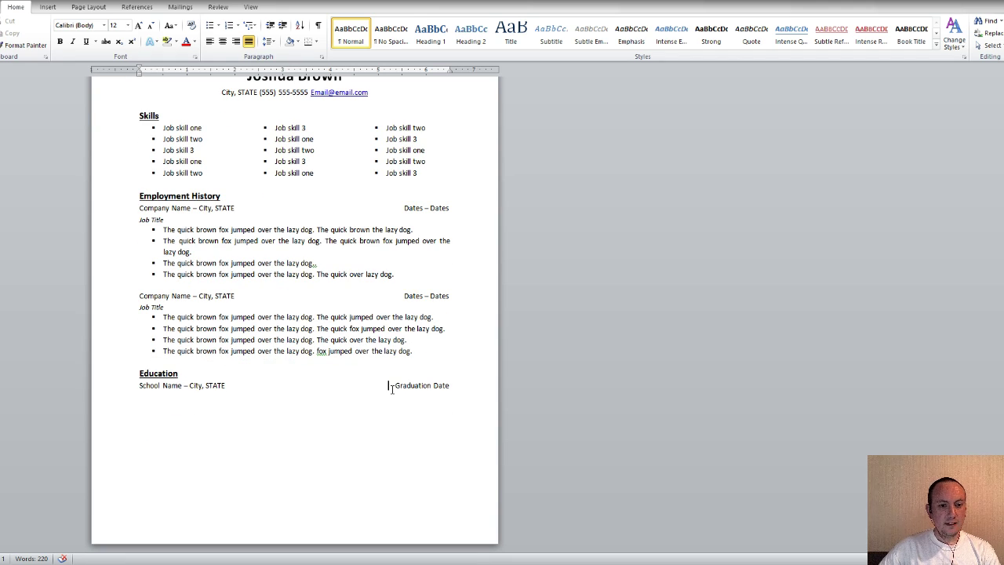
Replace 'Graduation Date' with 'Dates – Dates' copied from the second company line
{"action": "left_click_drag", "start_coordinate": [404, 297], "coordinate": [449, 298]}
{"action": "key", "text": "ctrl+c"}
{"action": "left_click", "coordinate": [447, 301]}
{"action": "left_click", "coordinate": [439, 298]}
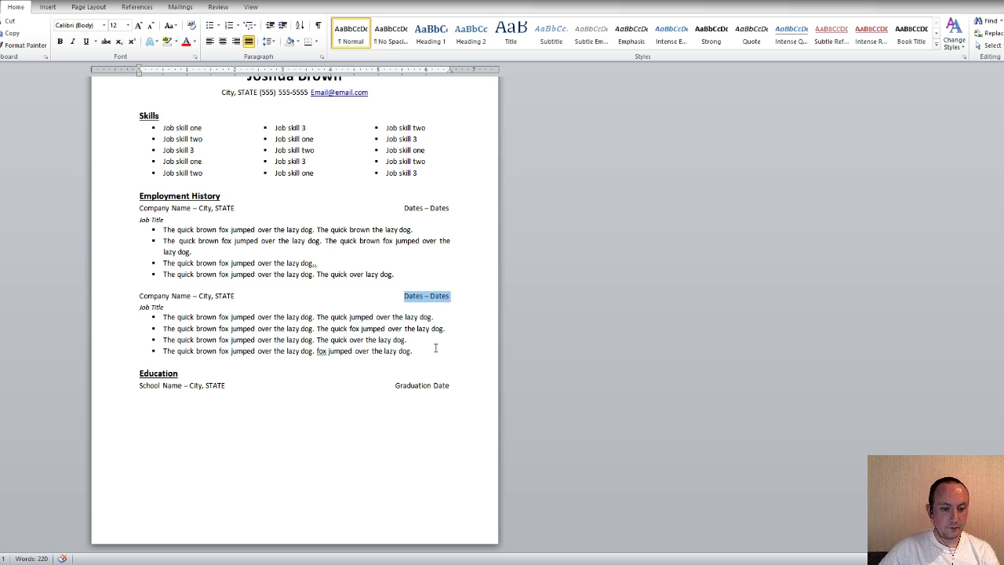
{"action": "left_click_drag", "start_coordinate": [395, 386], "coordinate": [450, 386]}
{"action": "left_click", "coordinate": [429, 388]}
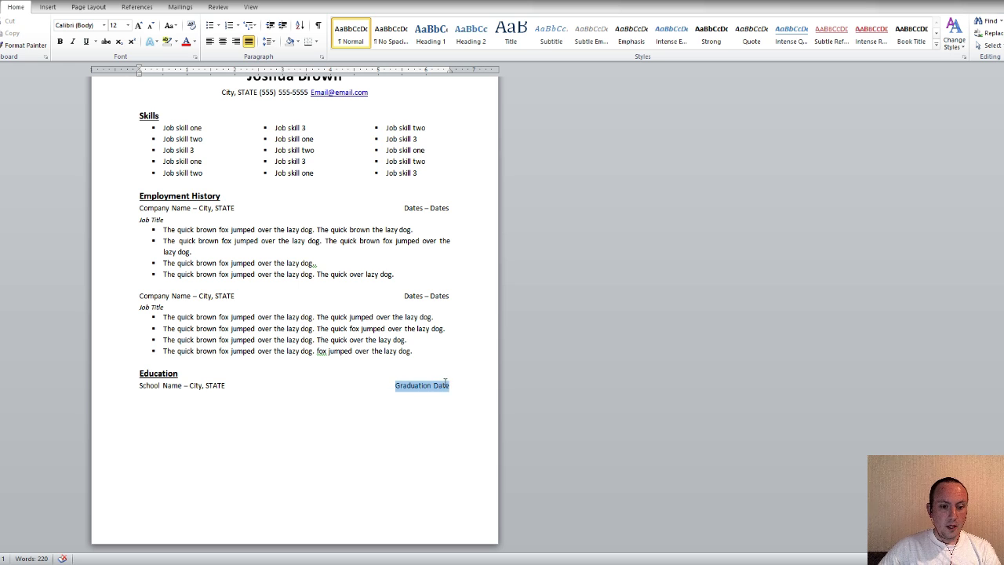
{"action": "key", "text": "ctrl+v"}
Fix the spacing so the dates sit on one line at the right margin, then start a new line
{"action": "left_click", "coordinate": [391, 387]}
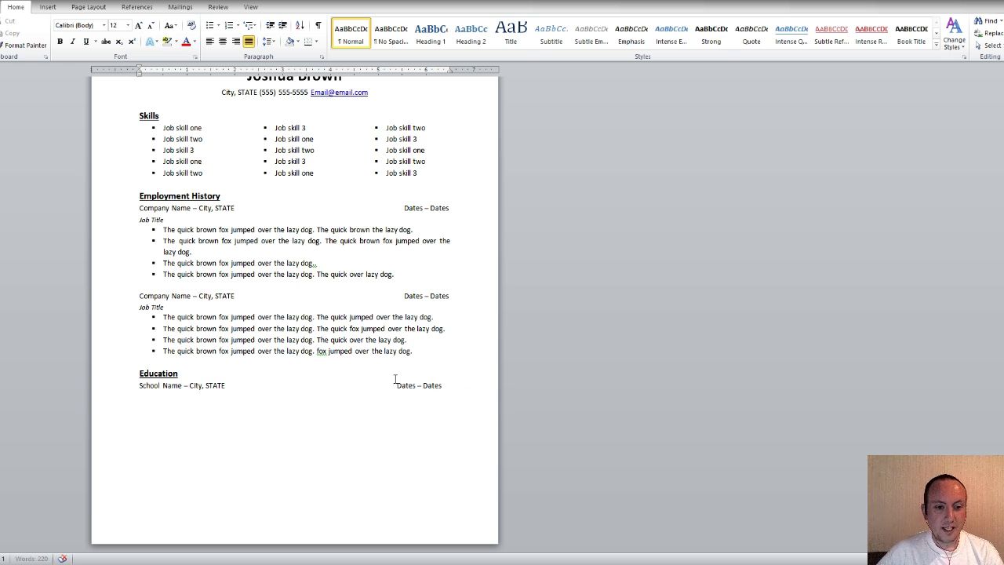
{"action": "key", "text": "BackSpace"}
{"action": "left_click", "coordinate": [406, 296]}
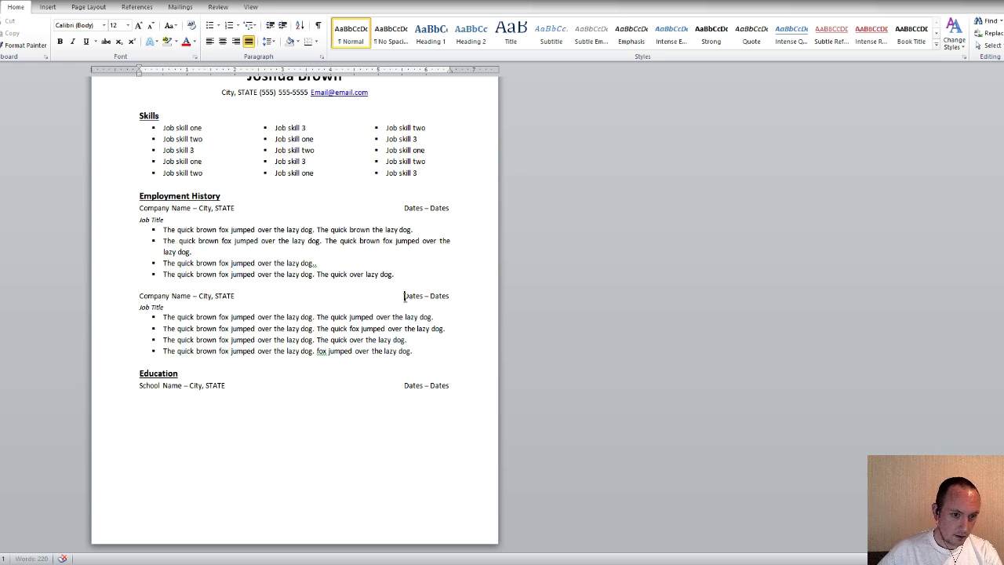
{"action": "key", "text": "BackSpace"}
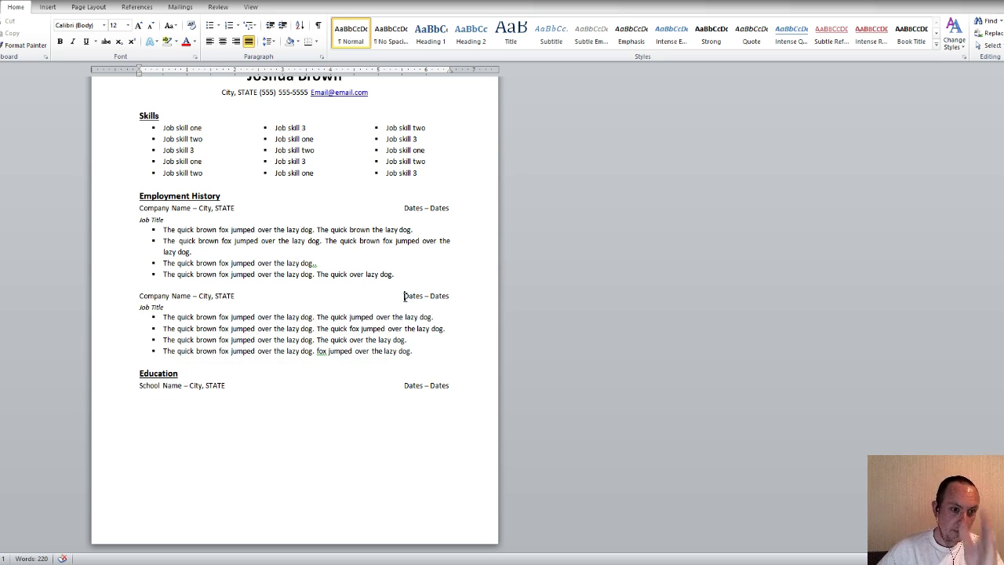
{"action": "left_click", "coordinate": [451, 385]}
{"action": "key", "text": "Return"}
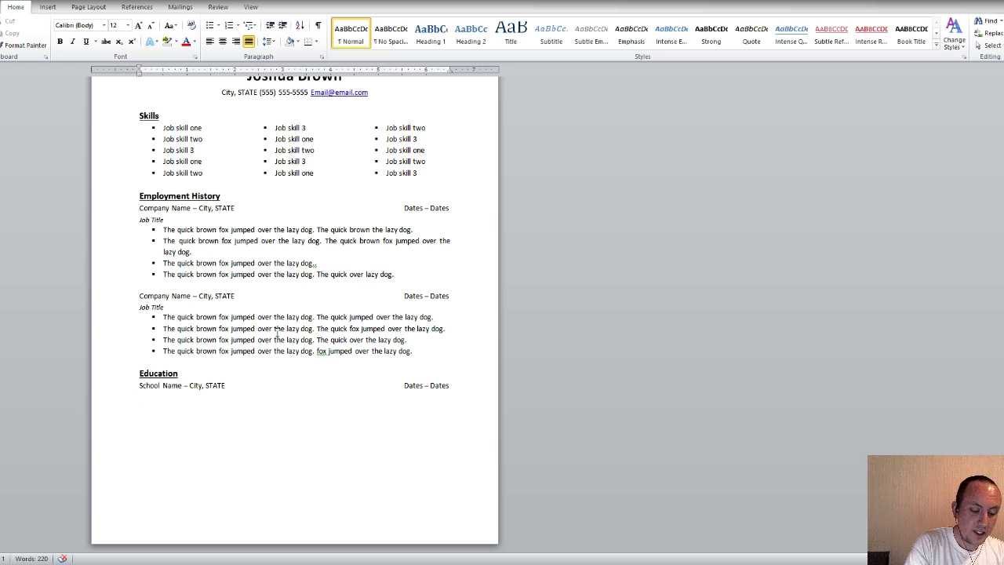
Add an italic 11 pt 'Certificate/Diploma/GED/Degree' line, then begin a new line below it
{"action": "type", "text": "C"}
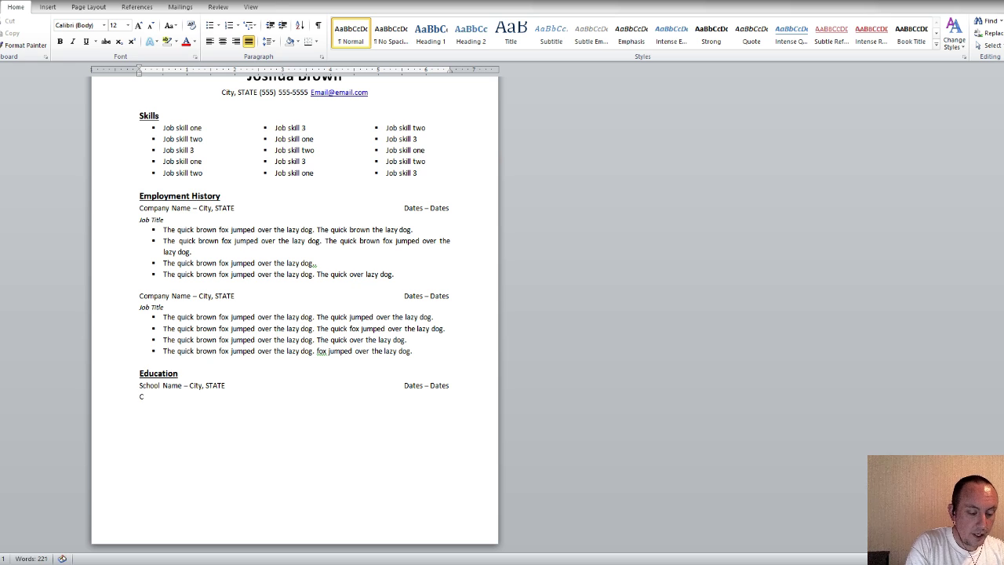
{"action": "type", "text": "ertificate"}
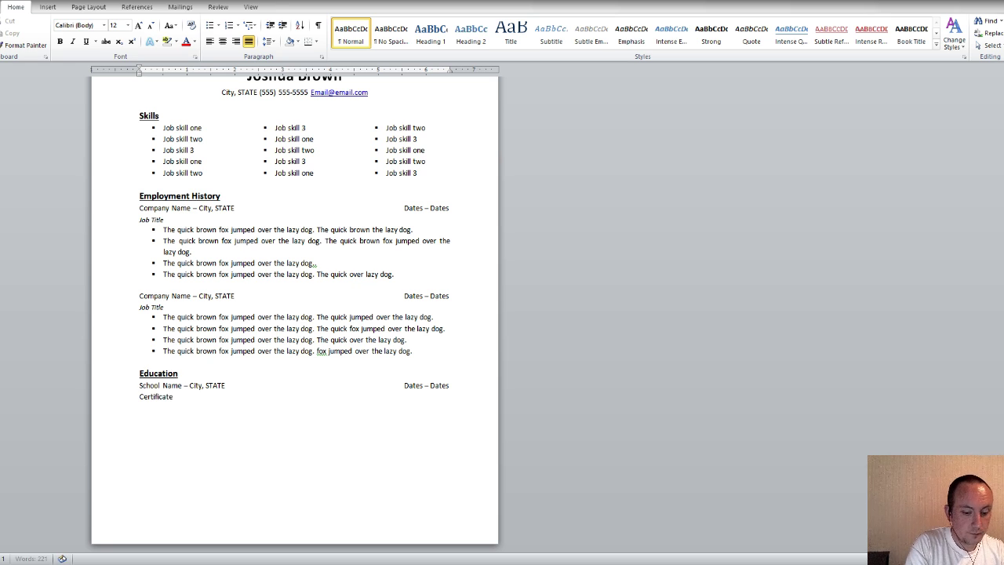
{"action": "type", "text": "/Diploma"}
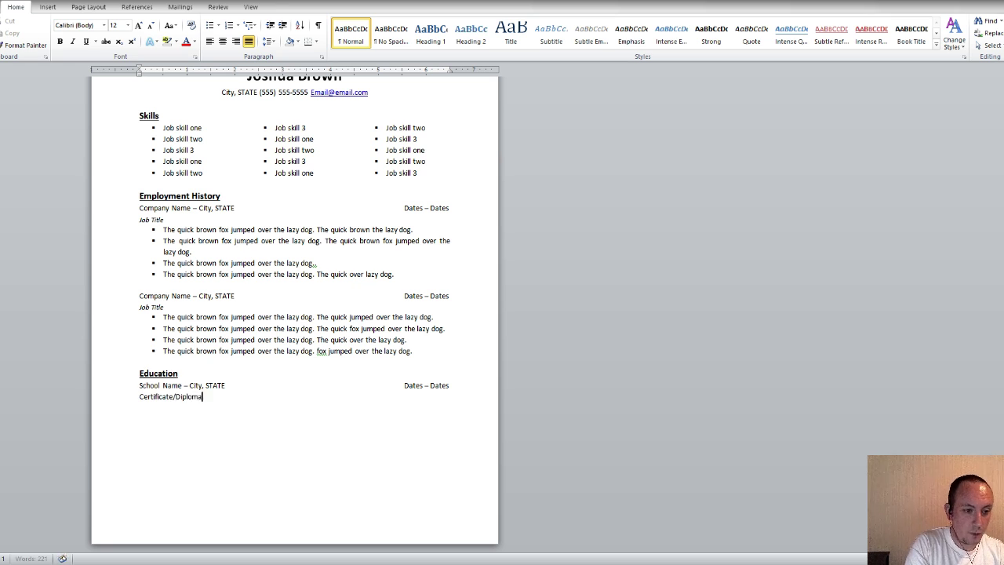
{"action": "type", "text": "/GED/"}
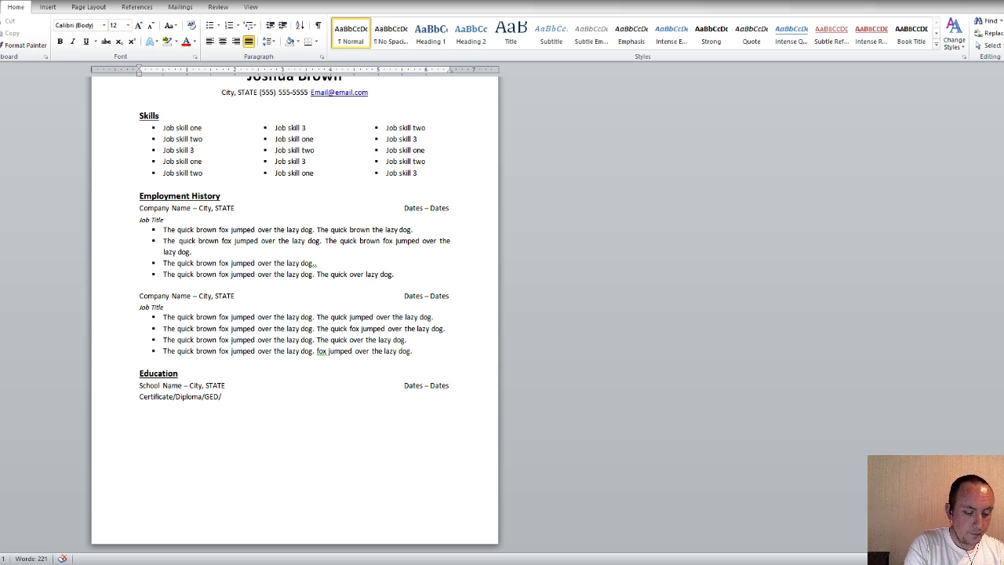
{"action": "type", "text": "Degree"}
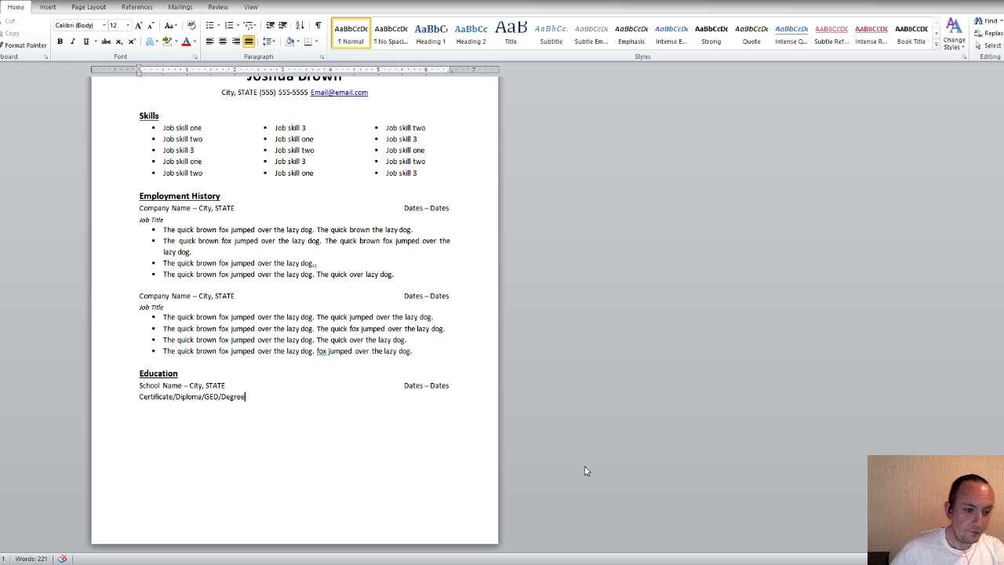
{"action": "left_click_drag", "start_coordinate": [248, 398], "coordinate": [142, 405]}
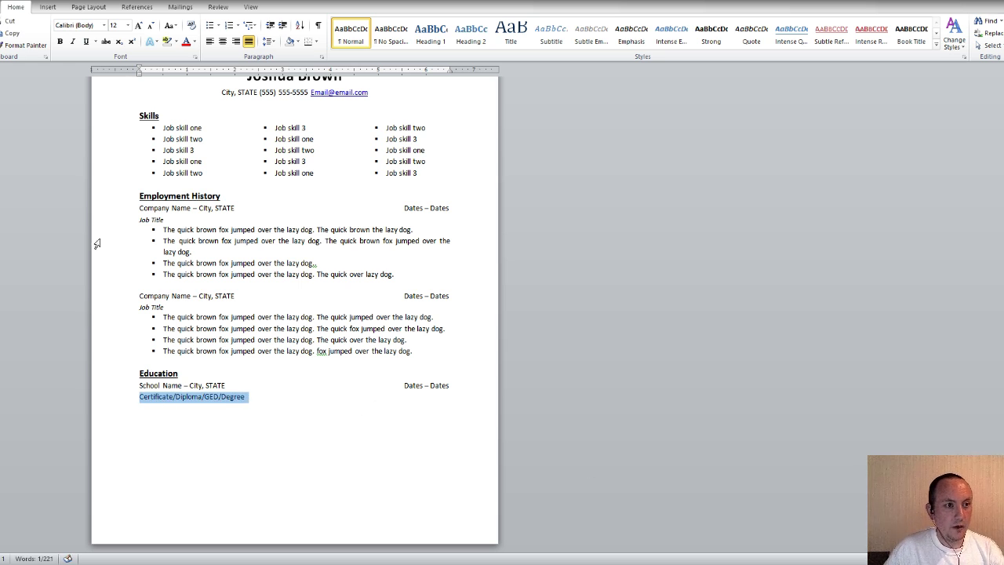
{"action": "left_click", "coordinate": [72, 41]}
{"action": "left_click", "coordinate": [128, 25]}
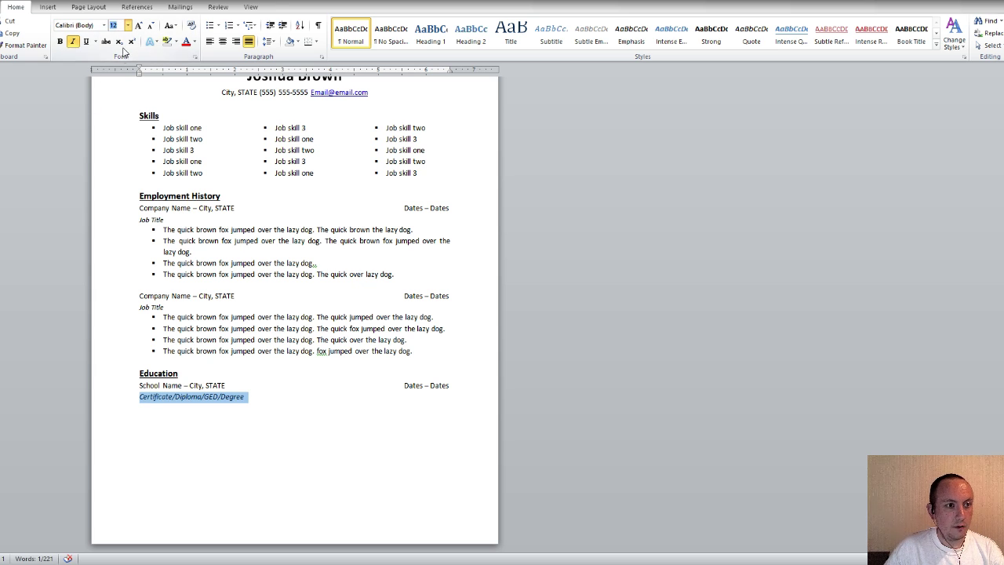
{"action": "left_click", "coordinate": [120, 68]}
{"action": "left_click", "coordinate": [262, 402]}
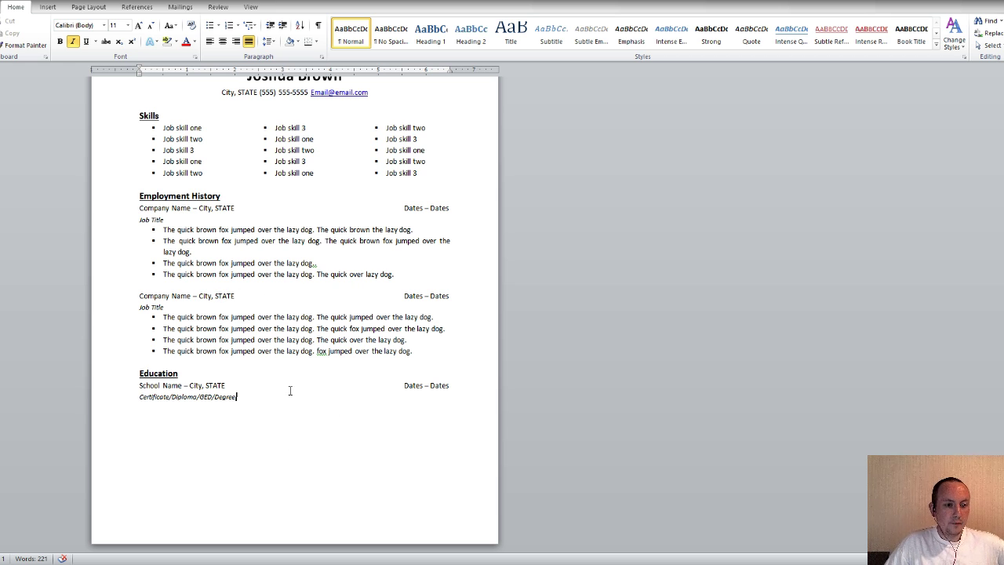
{"action": "key", "text": "Return"}
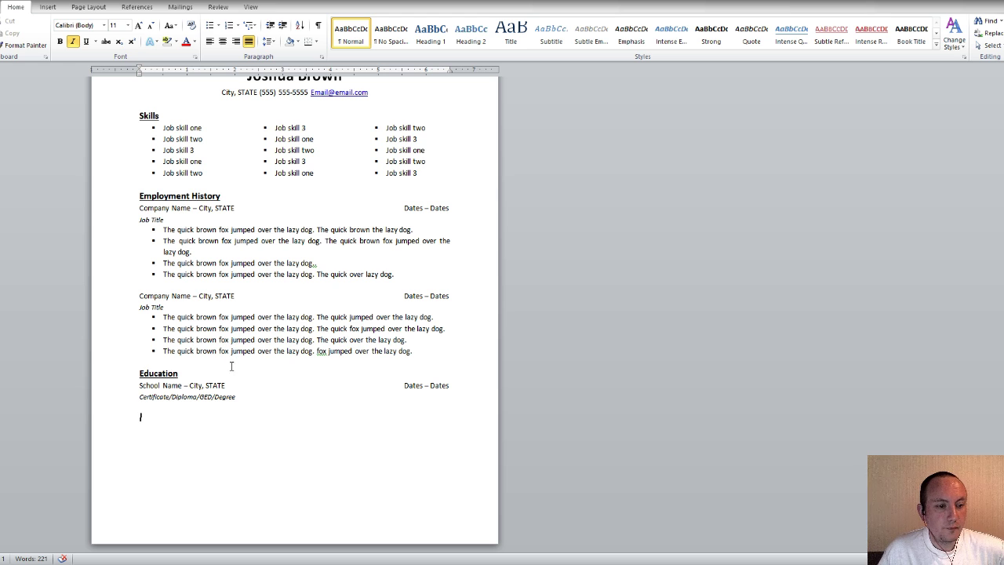
Paste a second copy of the school and certificate lines below the first entry
{"action": "left_click_drag", "start_coordinate": [238, 396], "coordinate": [139, 385]}
{"action": "key", "text": "ctrl+c"}
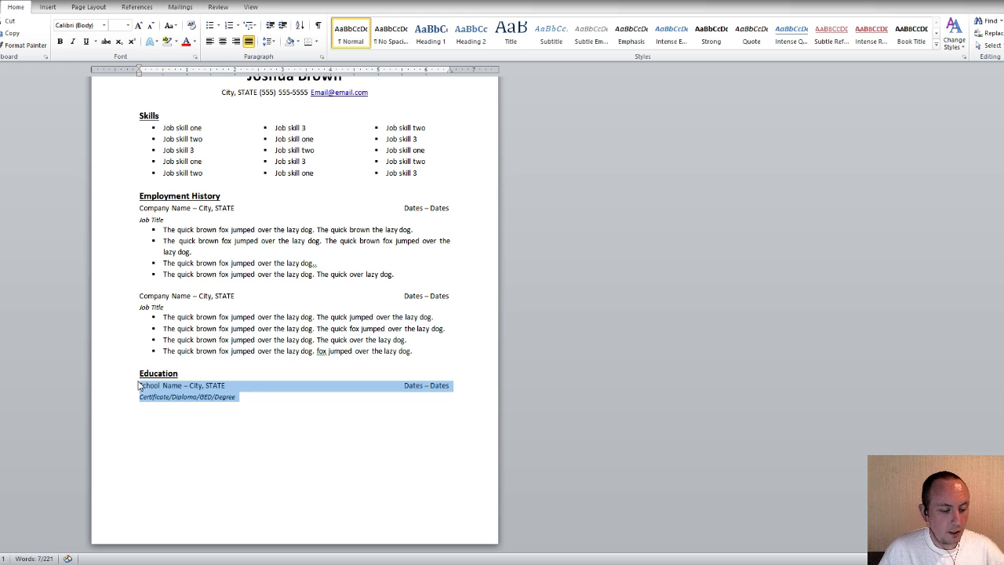
{"action": "left_click", "coordinate": [251, 407]}
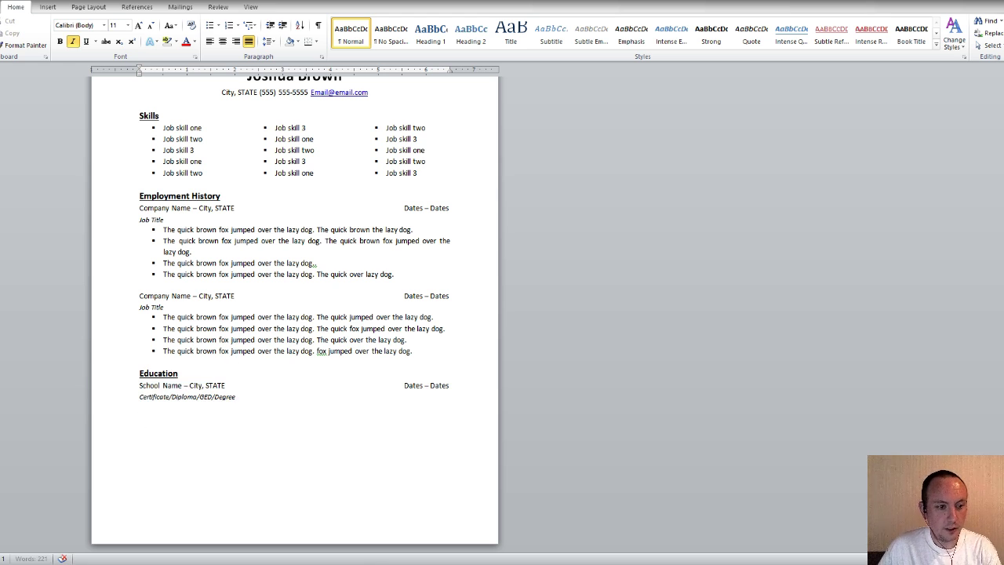
{"action": "key", "text": "Return"}
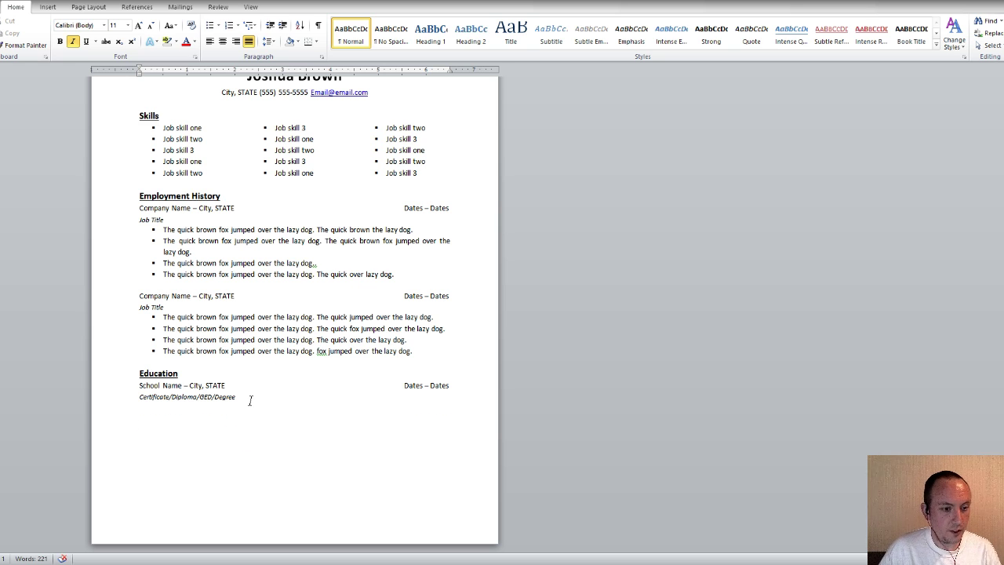
{"action": "key", "text": "ctrl+v"}
{"action": "key", "text": "Return"}
Make the new line beneath the entries centred at 12 pt
{"action": "left_click", "coordinate": [223, 40]}
{"action": "left_click", "coordinate": [127, 28]}
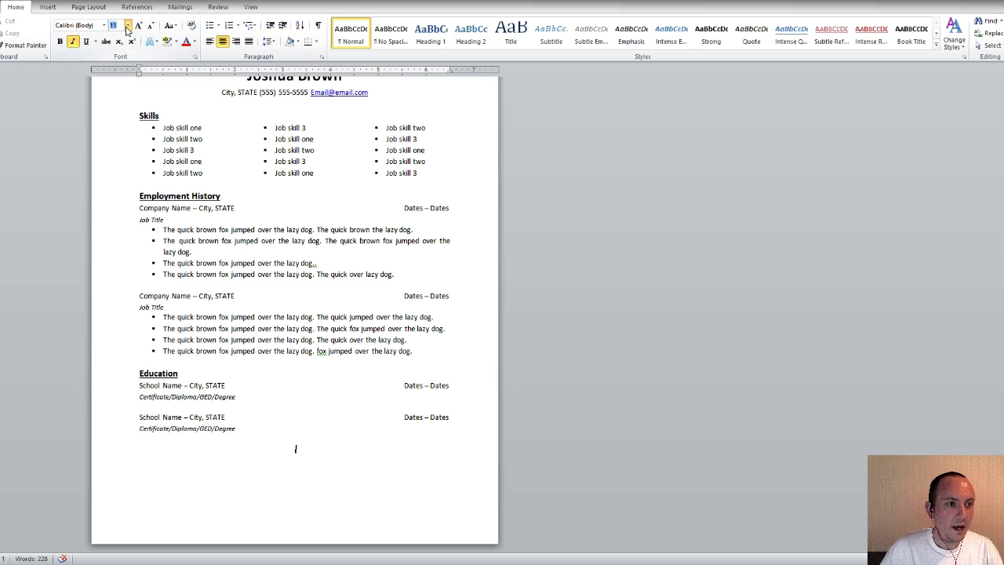
{"action": "left_click", "coordinate": [120, 76]}
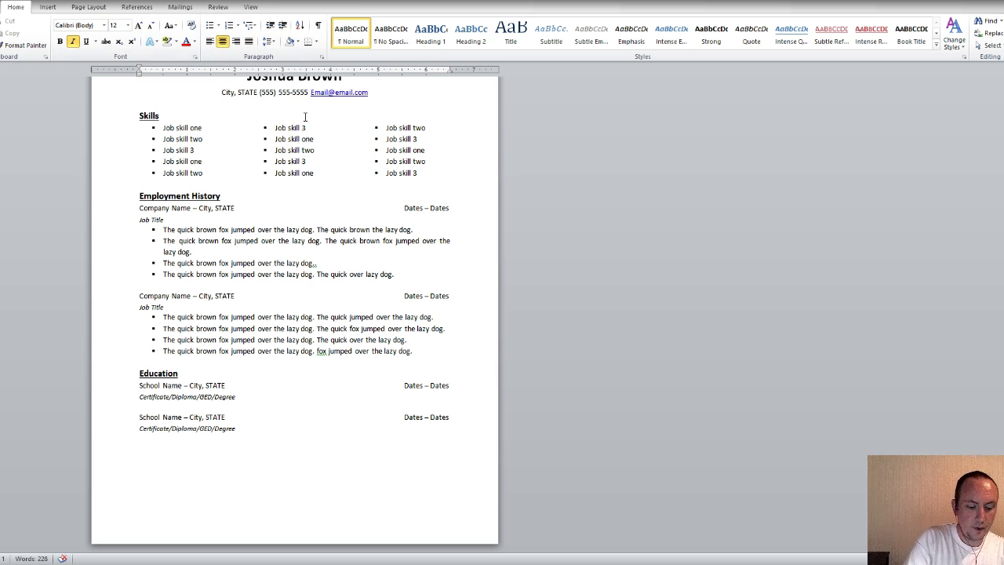
Type 'References are available upon request.' on the centred italic closing line
{"action": "type", "text": "References are available upon request."}
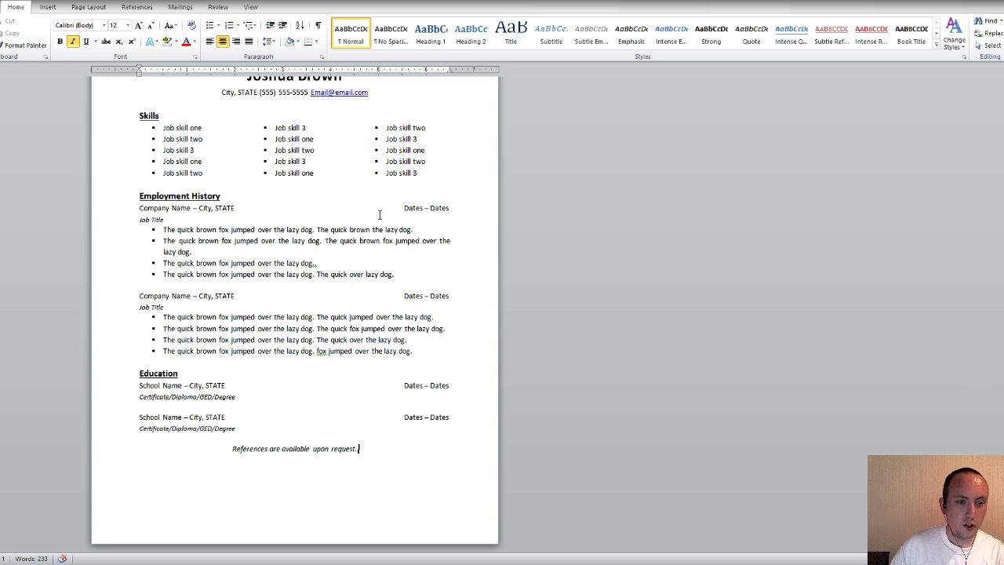
{"action": "scroll", "coordinate": [378, 215], "scroll_direction": "up", "scroll_amount": 2}
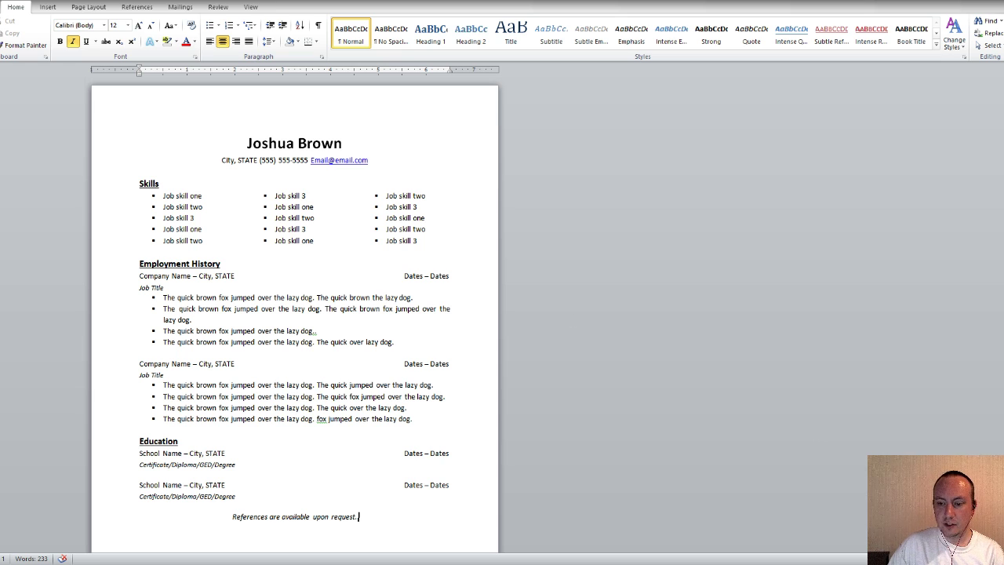
{"action": "scroll", "coordinate": [378, 306], "scroll_direction": "up", "scroll_amount": 7}
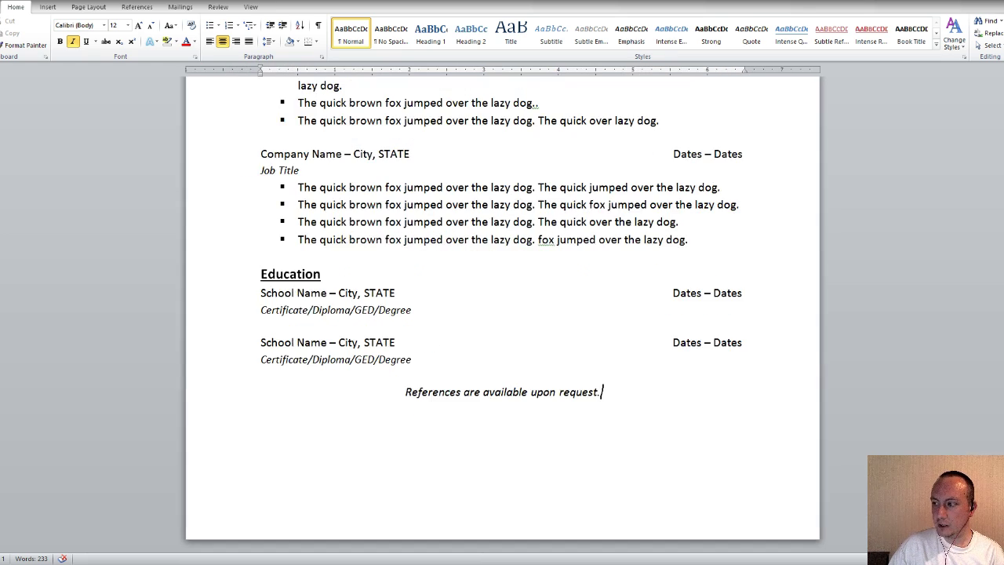
{"action": "scroll", "coordinate": [838, 335], "scroll_direction": "up", "scroll_amount": 1}
{"action": "scroll", "coordinate": [774, 310], "scroll_direction": "up", "scroll_amount": 3}
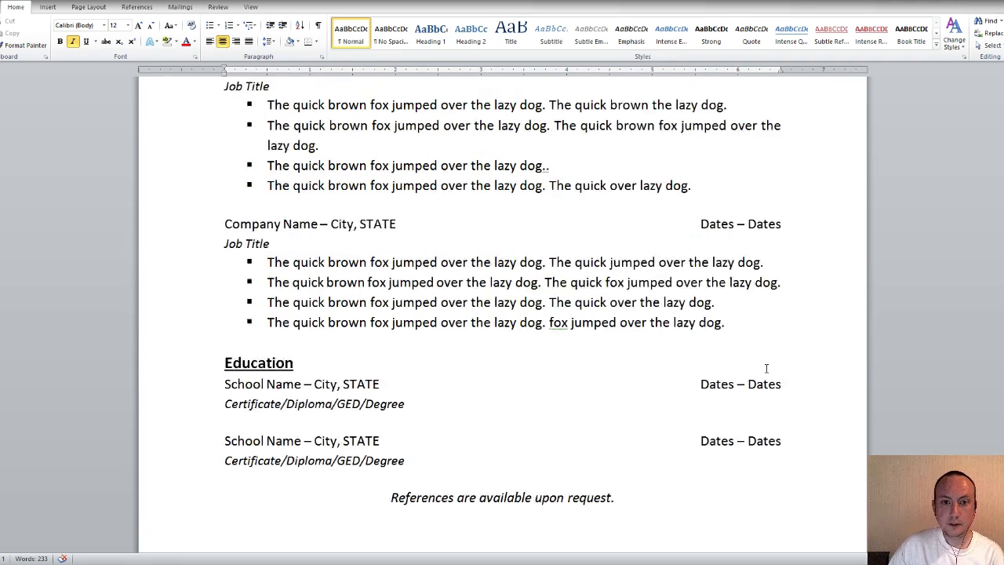
{"action": "scroll", "coordinate": [854, 423], "scroll_direction": "down", "scroll_amount": 2}
{"action": "scroll", "coordinate": [854, 422], "scroll_direction": "up", "scroll_amount": 4}
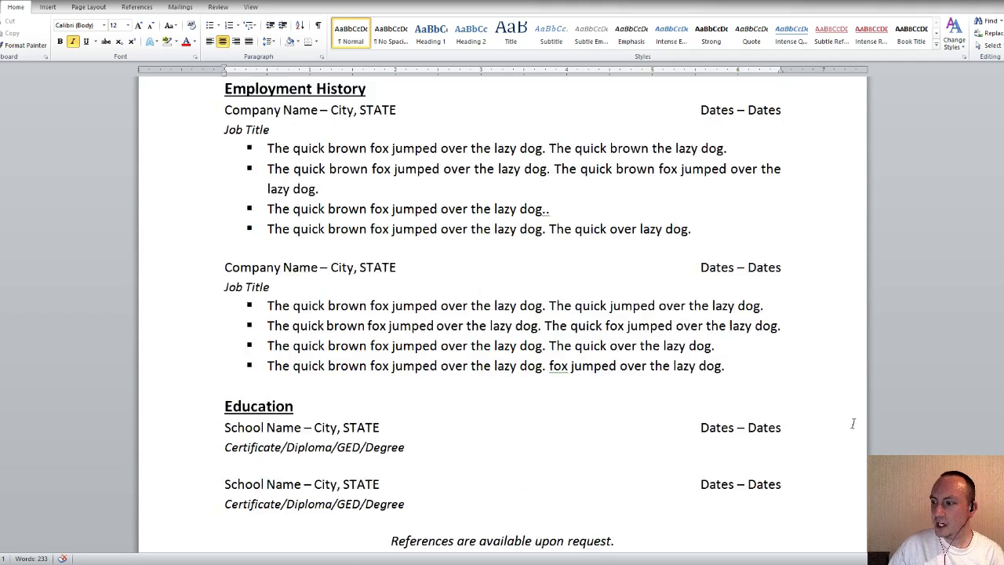
{"action": "scroll", "coordinate": [854, 423], "scroll_direction": "up", "scroll_amount": 5}
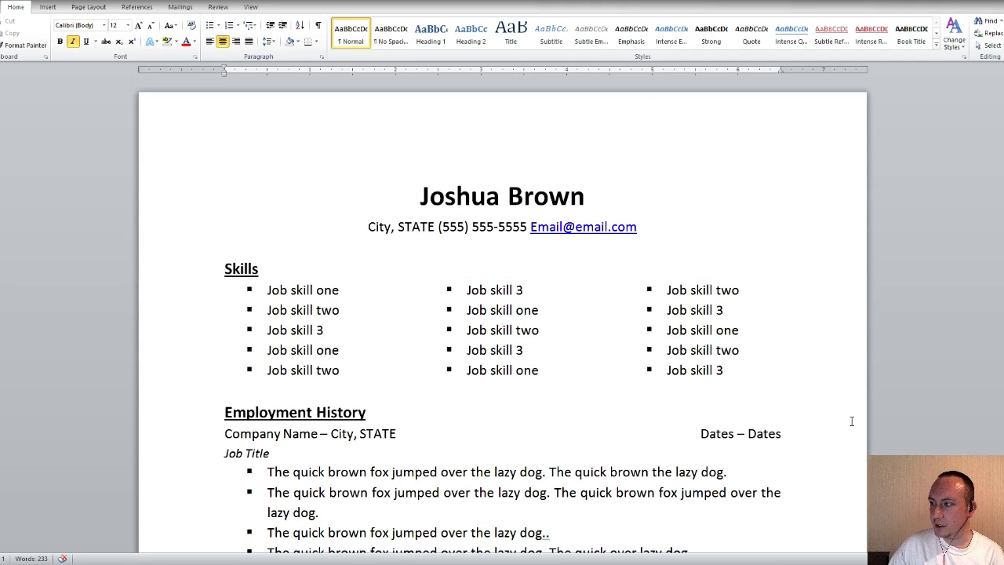
{"action": "left_click", "coordinate": [463, 196]}
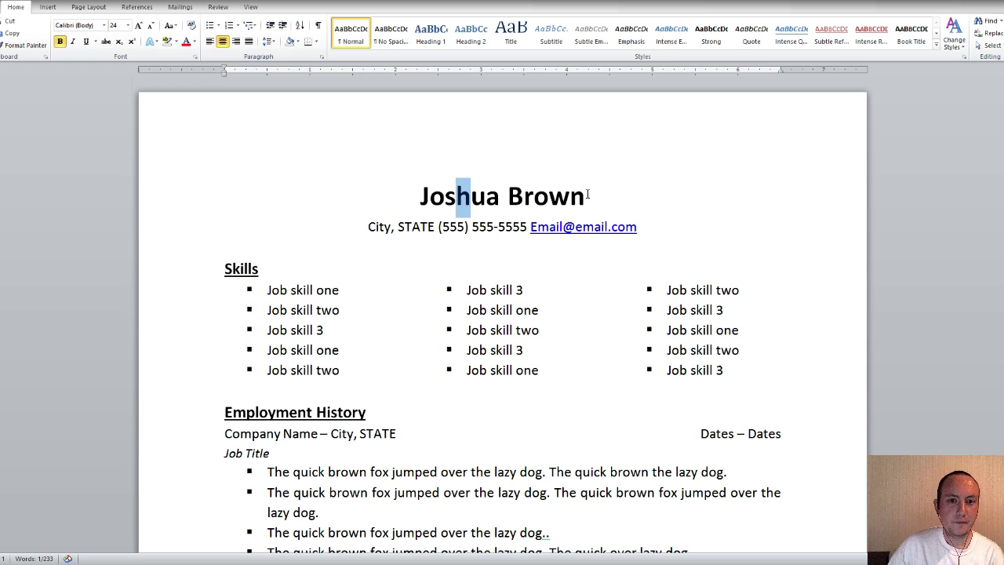
{"action": "left_click", "coordinate": [570, 188]}
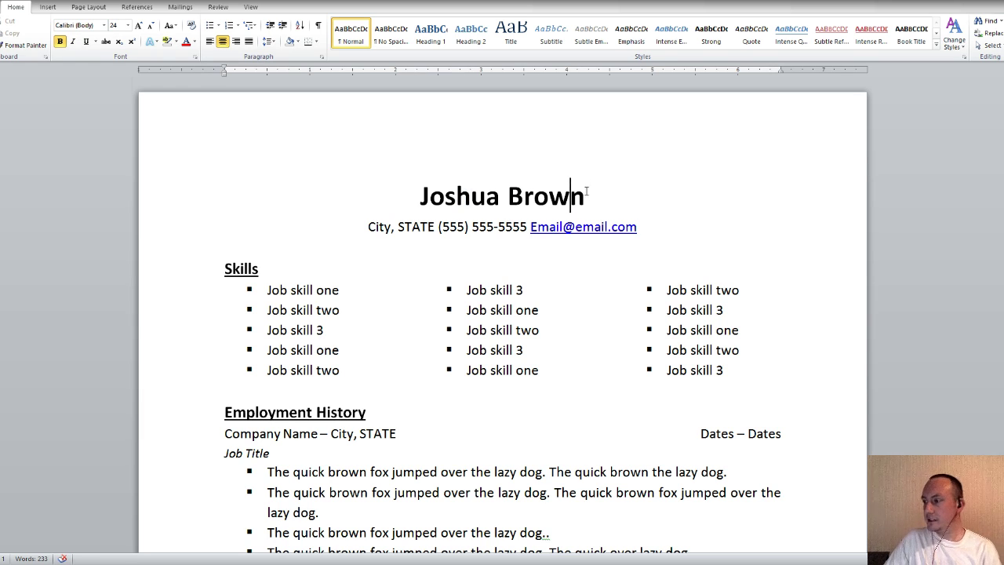
{"action": "scroll", "coordinate": [533, 220], "scroll_direction": "down", "scroll_amount": 10}
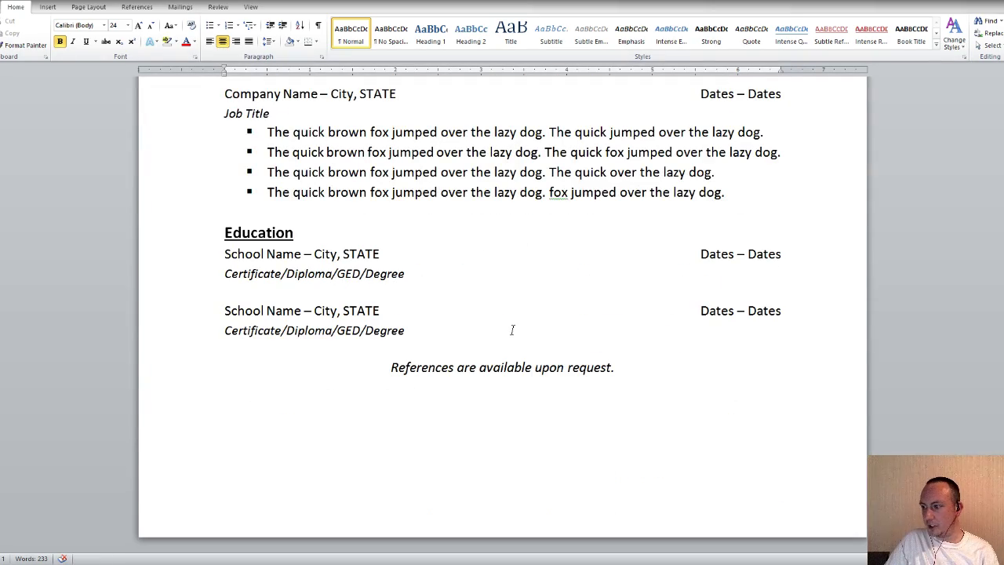
{"action": "scroll", "coordinate": [515, 327], "scroll_direction": "up", "scroll_amount": 6}
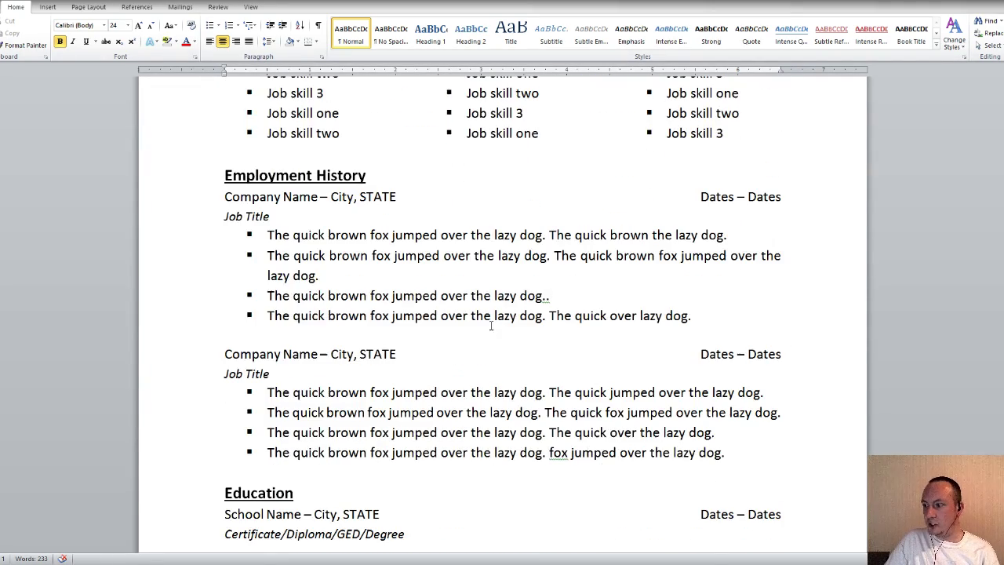
{"action": "scroll", "coordinate": [424, 312], "scroll_direction": "down", "scroll_amount": 2}
Copy the second job entry with its bullets and paste it on a new line above Education
{"action": "left_click_drag", "start_coordinate": [726, 366], "coordinate": [283, 276]}
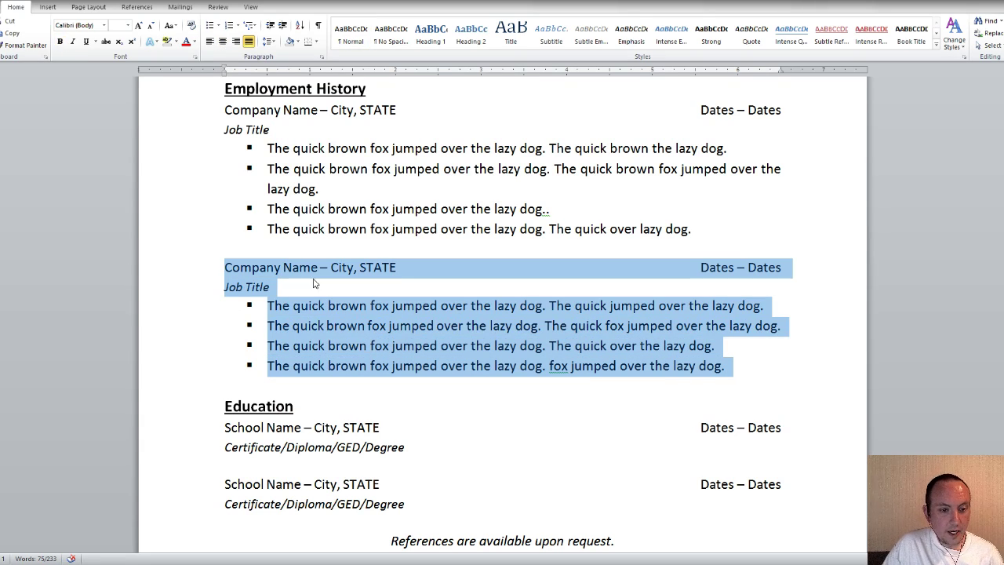
{"action": "key", "text": "ctrl+c"}
{"action": "left_click", "coordinate": [751, 381]}
{"action": "key", "text": "Return"}
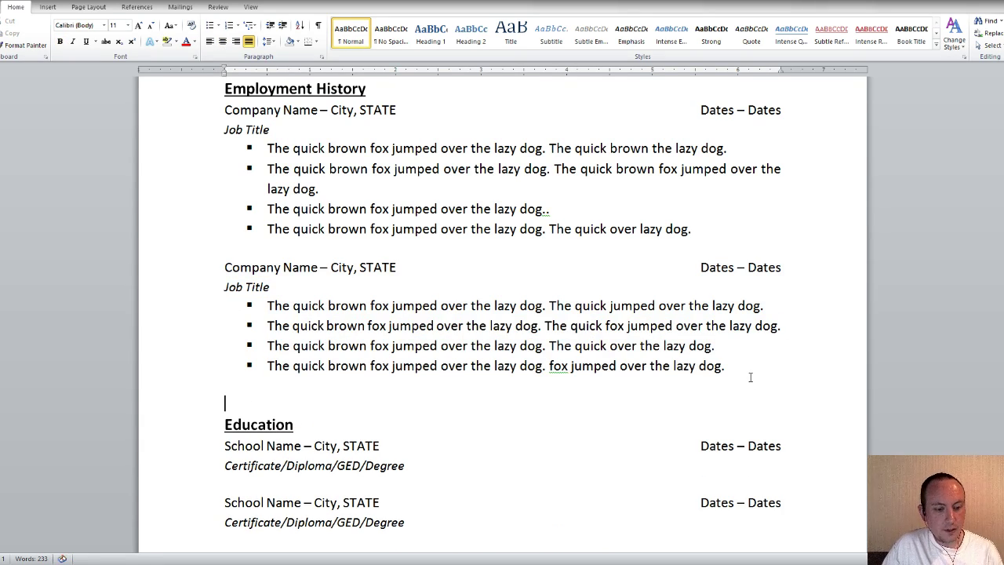
{"action": "key", "text": "ctrl+v"}
{"action": "scroll", "coordinate": [645, 351], "scroll_direction": "down", "scroll_amount": 3}
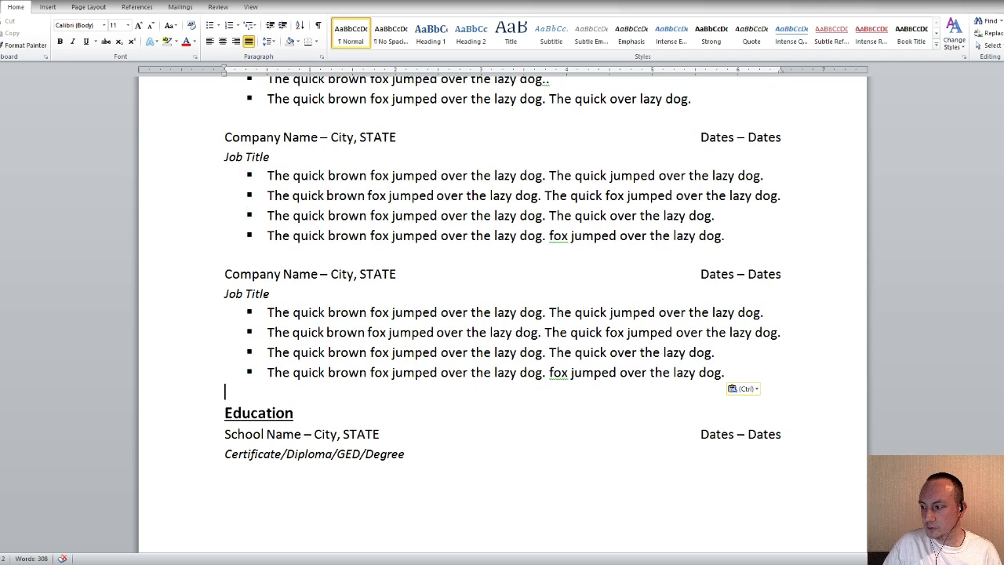
{"action": "scroll", "coordinate": [502, 314], "scroll_direction": "down", "scroll_amount": 5}
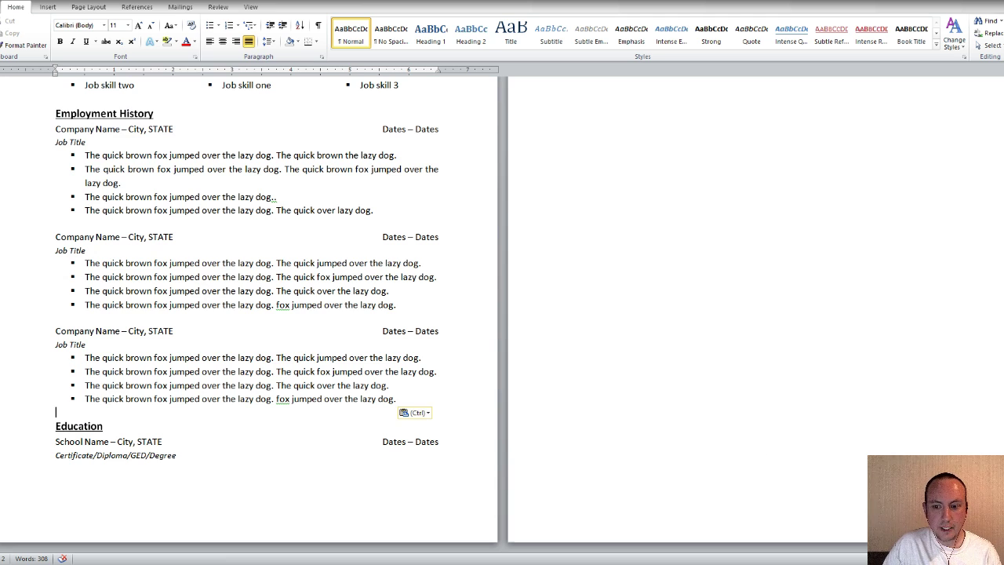
{"action": "scroll", "coordinate": [834, 459], "scroll_direction": "down", "scroll_amount": 2}
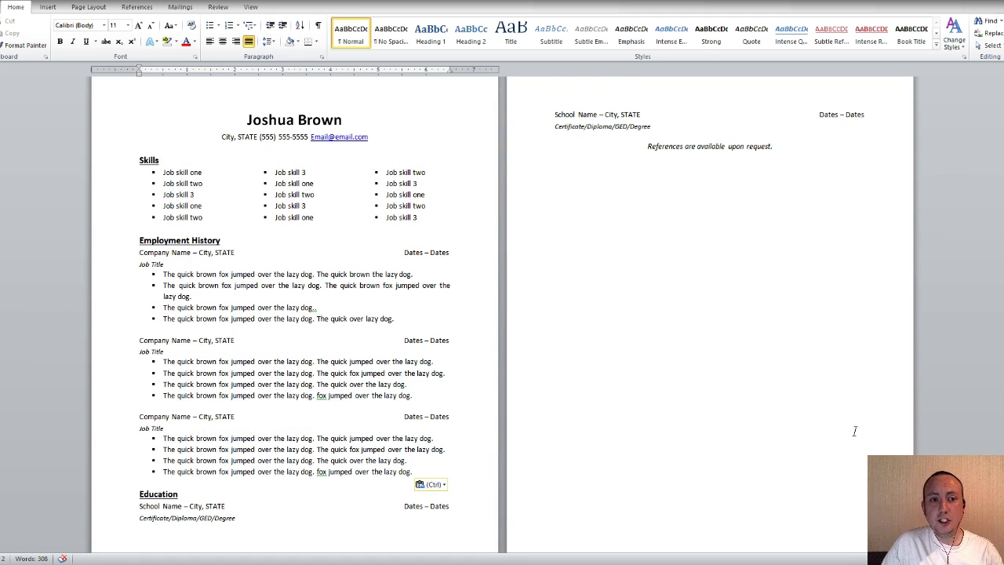
{"action": "scroll", "coordinate": [752, 319], "scroll_direction": "down", "scroll_amount": 2}
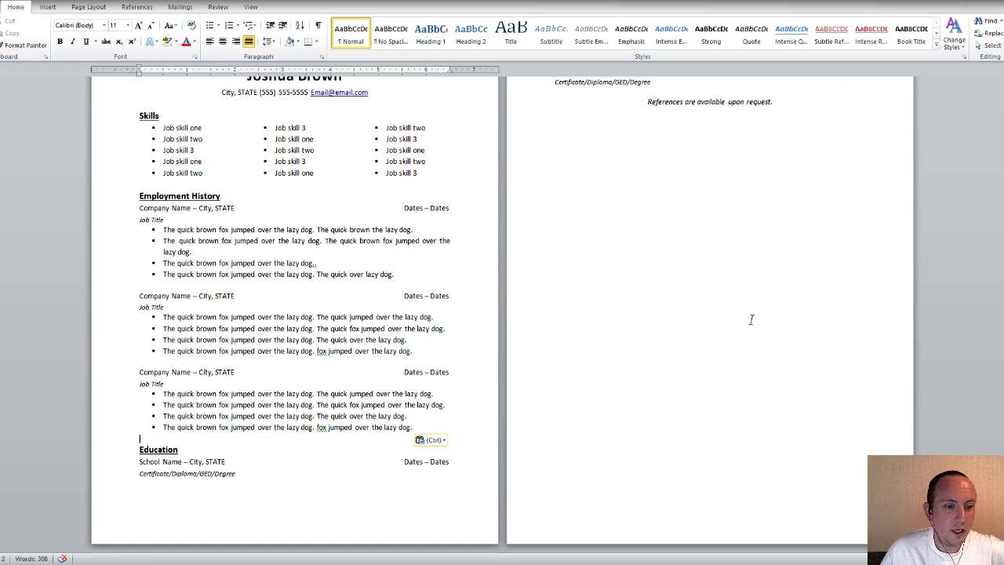
{"action": "scroll", "coordinate": [752, 319], "scroll_direction": "up", "scroll_amount": 2}
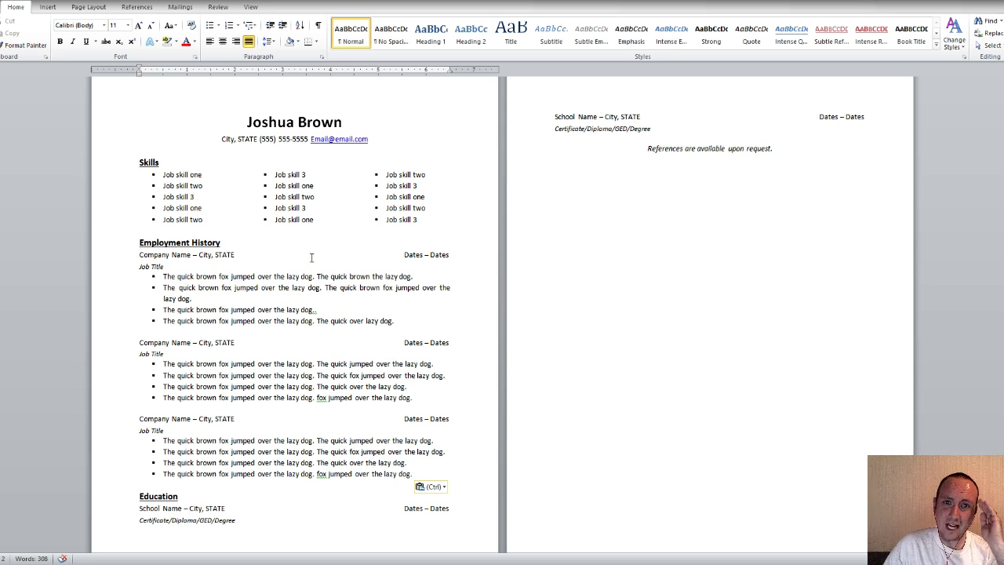
Apply Narrow margins to the entire document
{"action": "scroll", "coordinate": [313, 246], "scroll_direction": "up", "scroll_amount": 1}
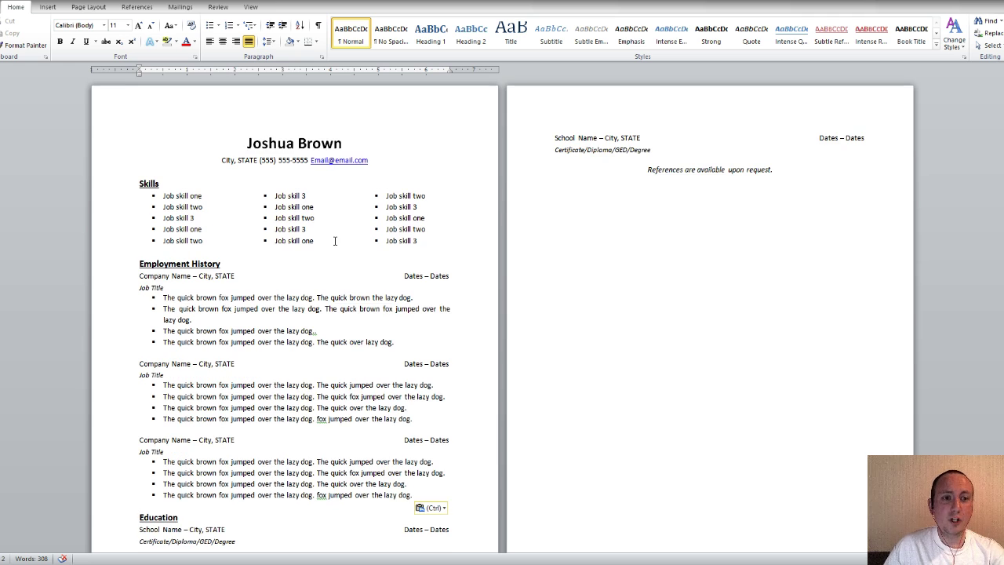
{"action": "left_click", "coordinate": [88, 7]}
{"action": "left_click", "coordinate": [49, 35]}
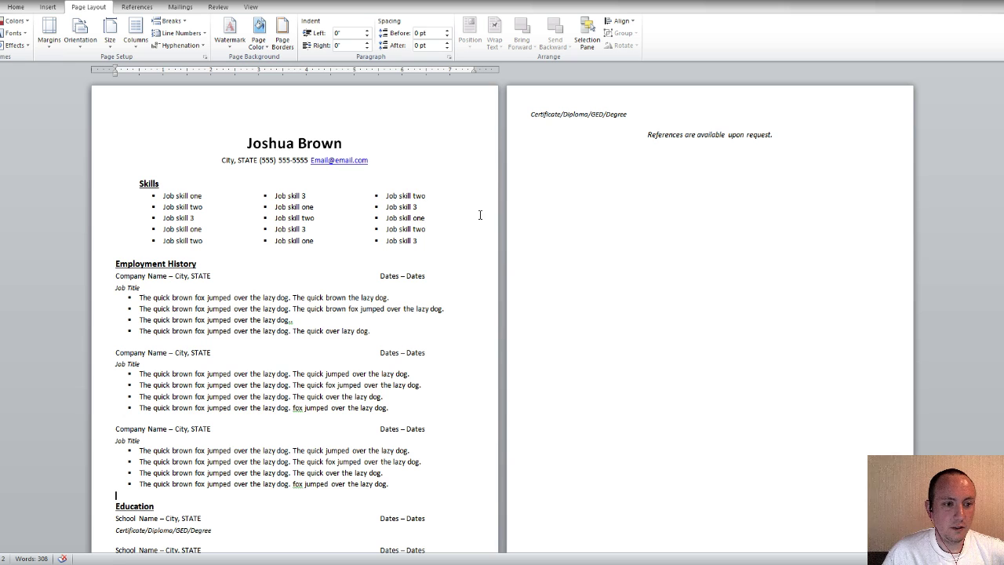
{"action": "left_click", "coordinate": [1, 2]}
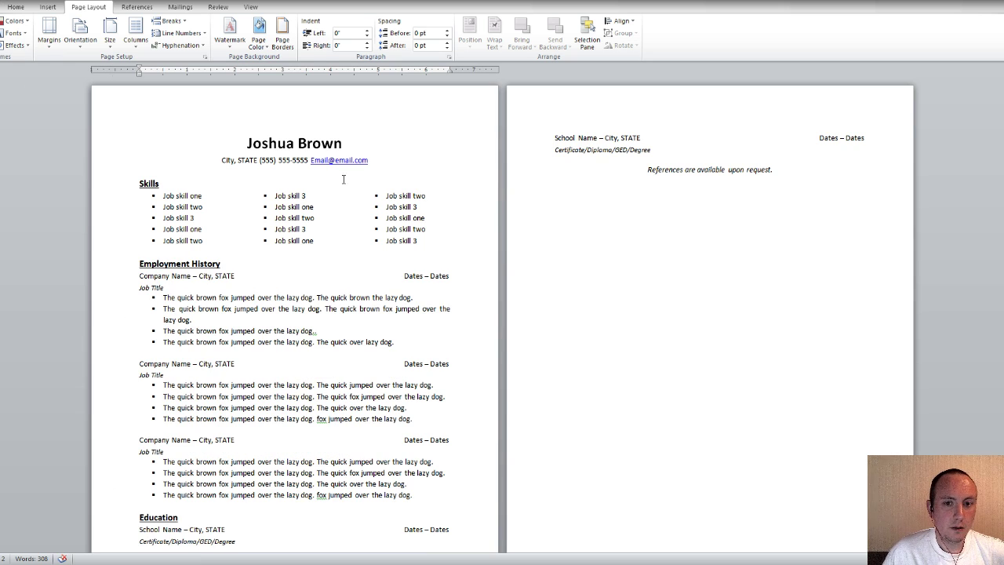
{"action": "key", "text": "ctrl+a"}
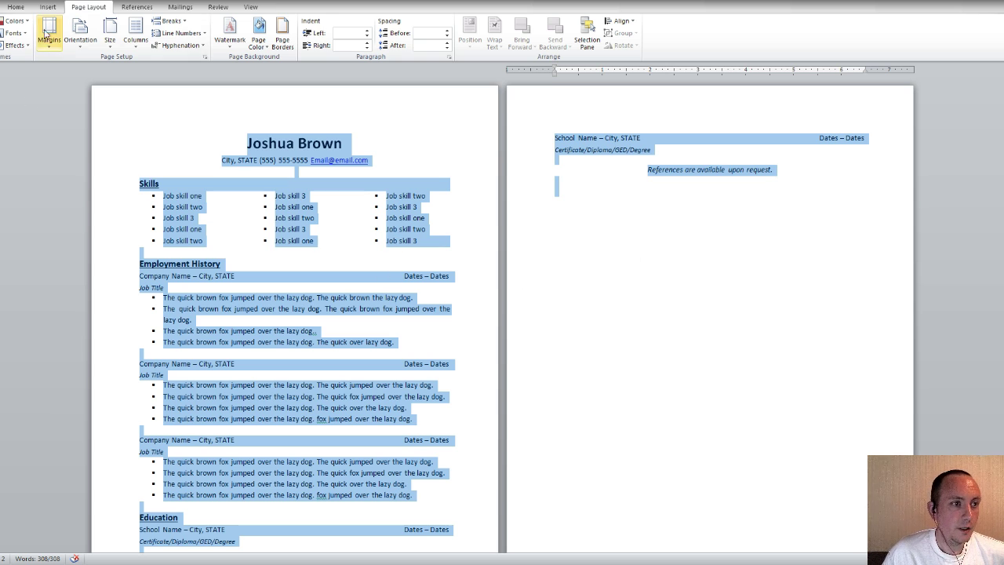
{"action": "left_click", "coordinate": [48, 36]}
{"action": "left_click", "coordinate": [119, 139]}
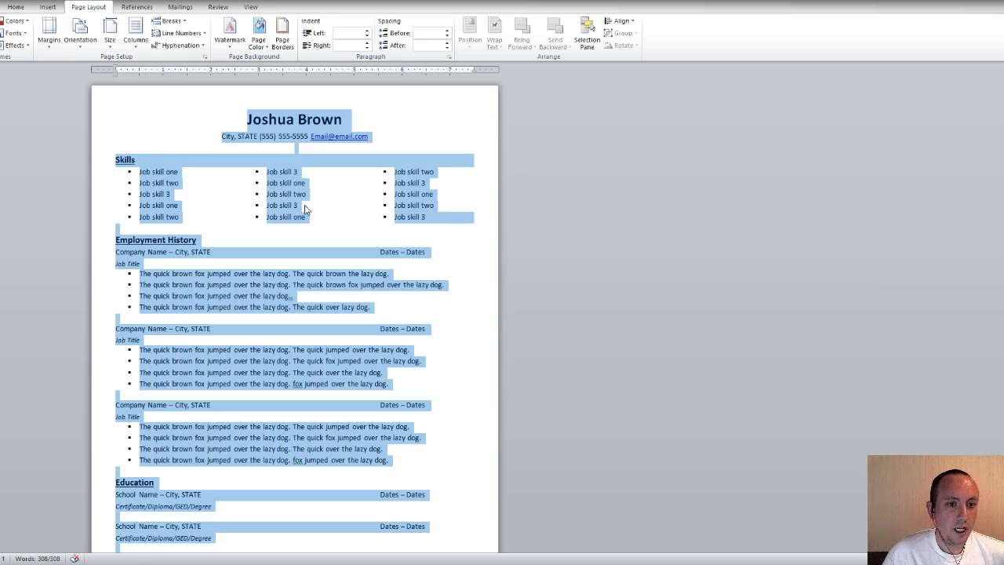
{"action": "left_click", "coordinate": [470, 253]}
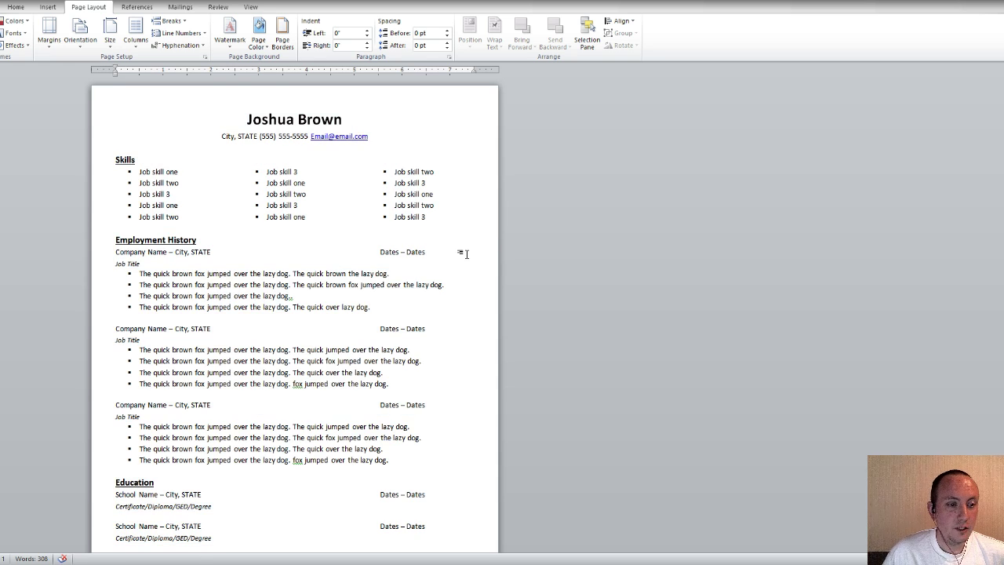
{"action": "scroll", "coordinate": [466, 252], "scroll_direction": "down", "scroll_amount": 1}
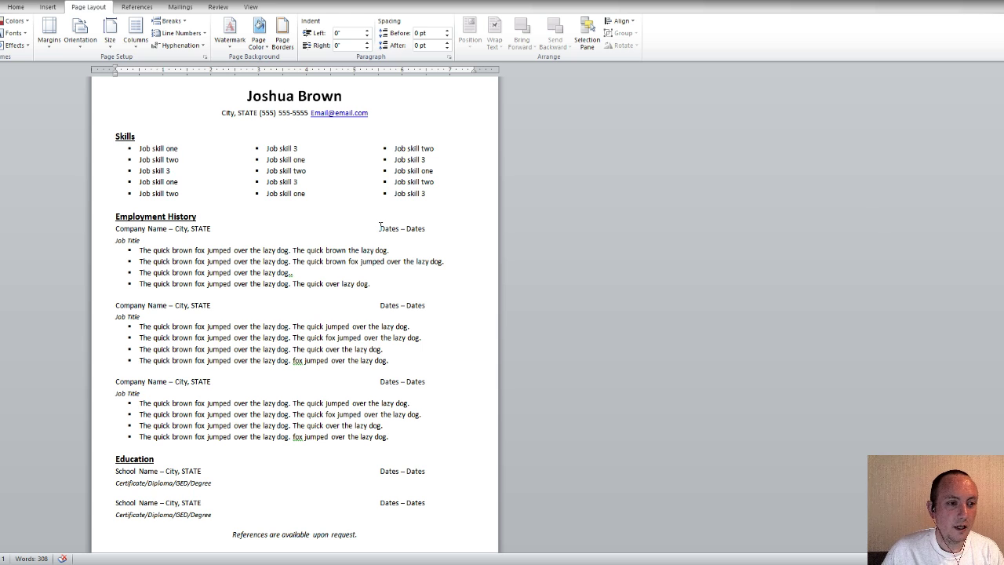
Remove extra spaces so the first job's 'Dates – Dates' sits at the right margin
{"action": "left_click", "coordinate": [382, 228]}
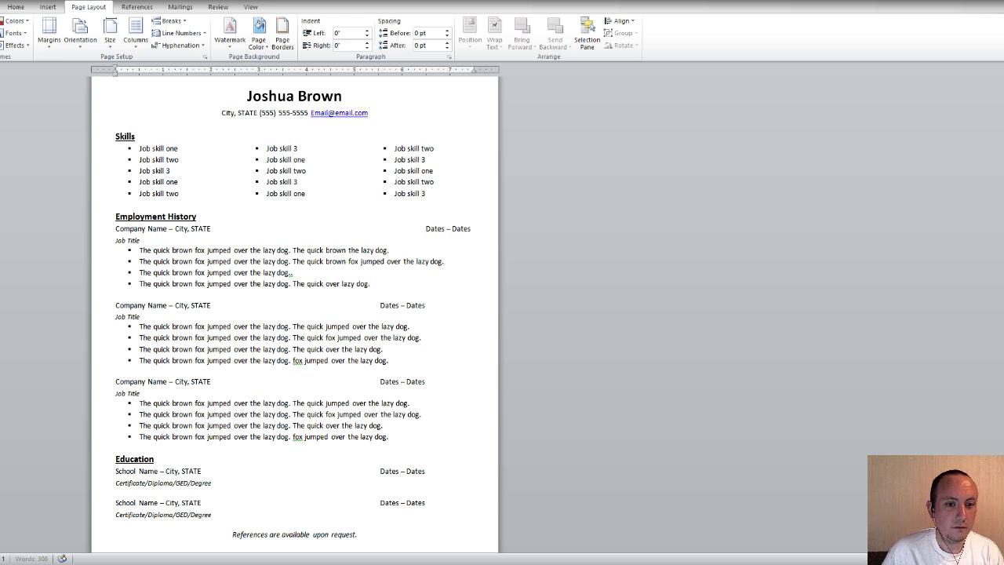
{"action": "key", "text": "BackSpace"}
{"action": "key", "text": "BackSpace"}
{"action": "key", "text": "BackSpace"}
{"action": "key", "text": "BackSpace"}
{"action": "key", "text": "BackSpace"}
{"action": "key", "text": "BackSpace"}
{"action": "key", "text": "BackSpace"}
{"action": "key", "text": "BackSpace"}
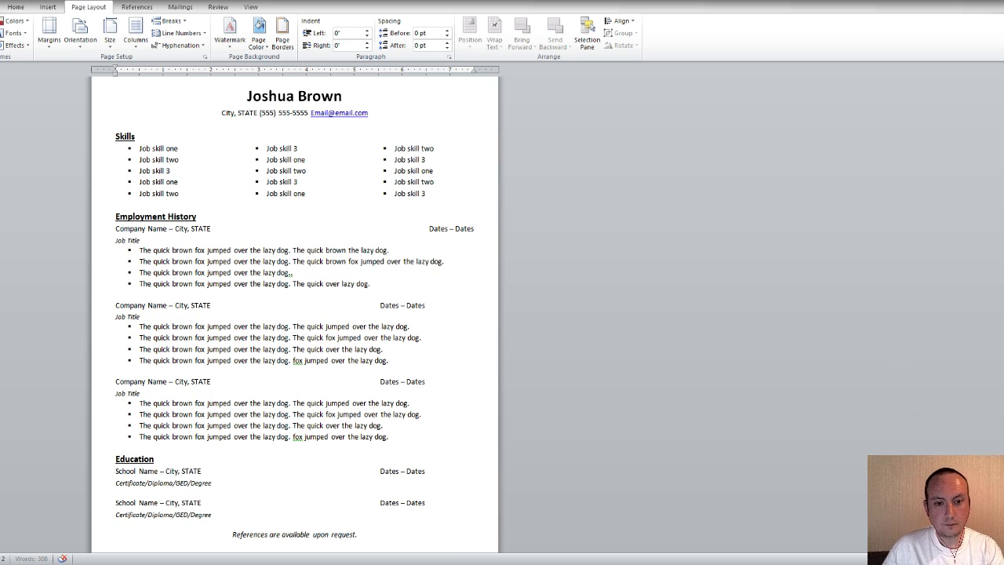
{"action": "left_click", "coordinate": [382, 305]}
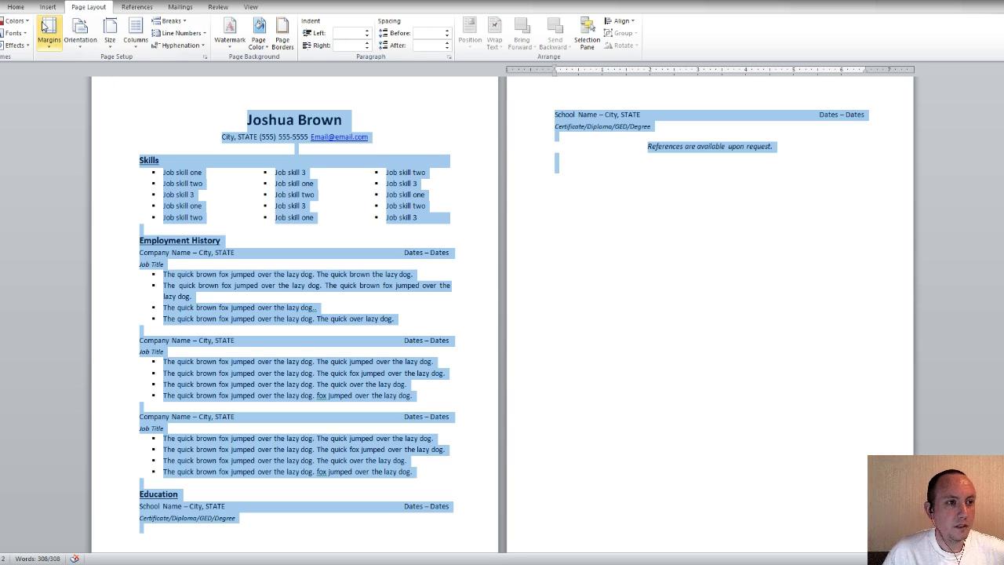
Delete the second school entry and the third bullet of the second and last jobs
{"action": "scroll", "coordinate": [508, 289], "scroll_direction": "down", "scroll_amount": 1}
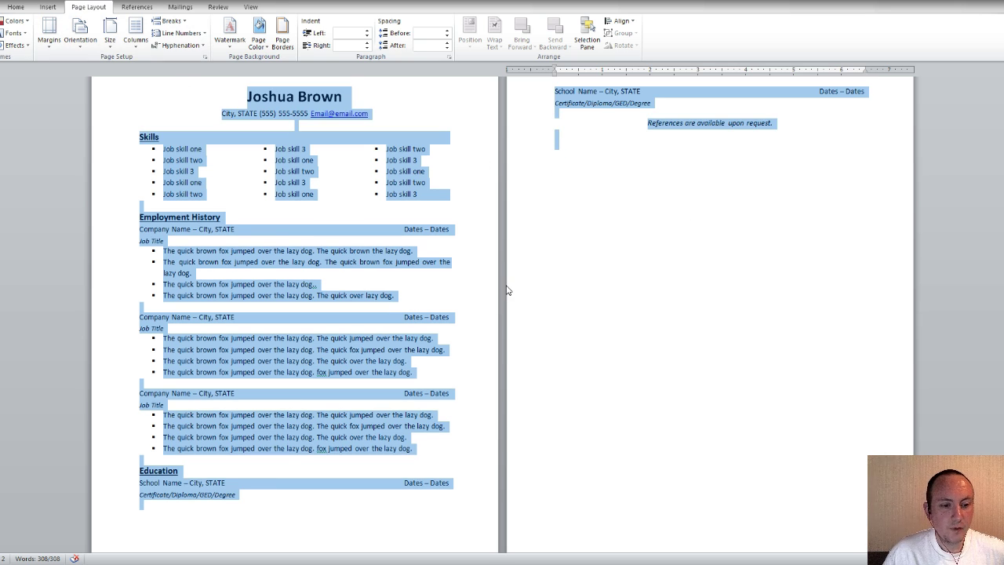
{"action": "left_click_drag", "start_coordinate": [649, 117], "coordinate": [539, 96]}
{"action": "key", "text": "Delete"}
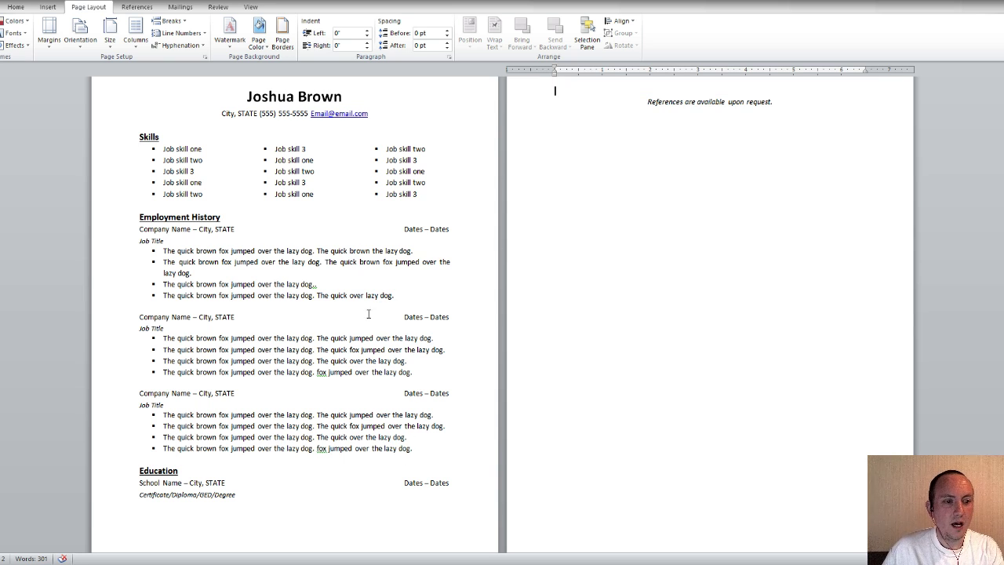
{"action": "left_click_drag", "start_coordinate": [405, 361], "coordinate": [163, 362]}
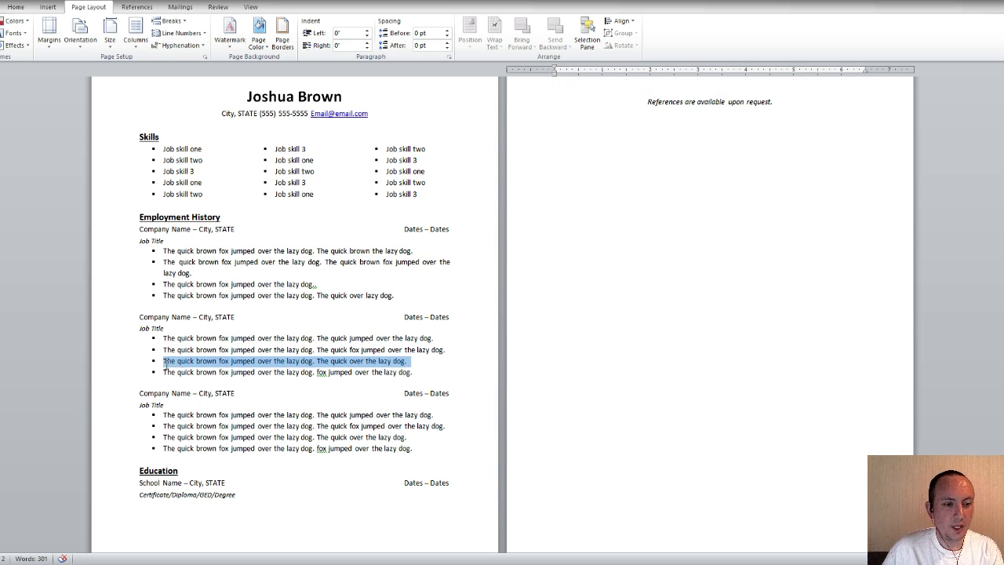
{"action": "key", "text": "Delete"}
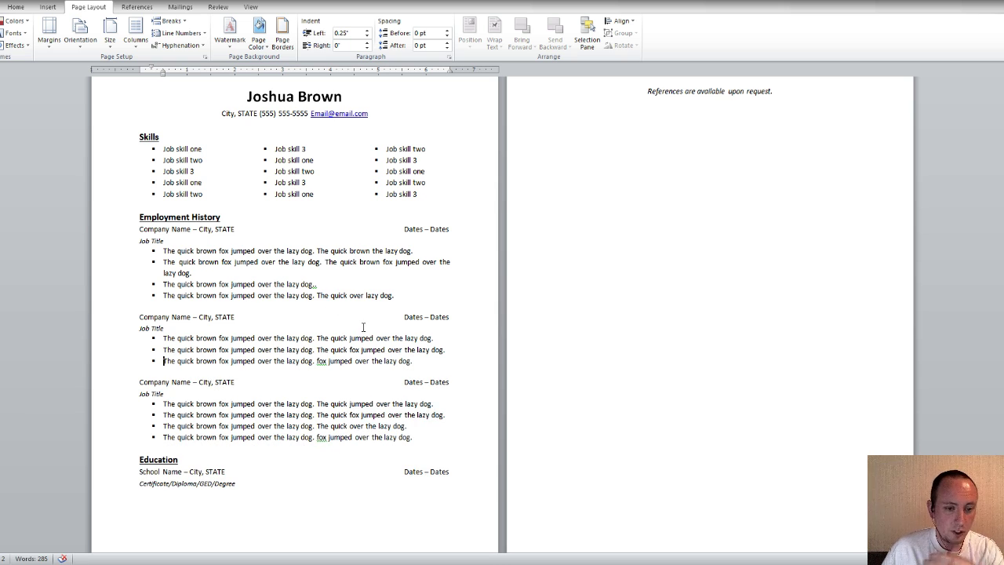
{"action": "left_click_drag", "start_coordinate": [415, 427], "coordinate": [163, 428]}
{"action": "key", "text": "Delete"}
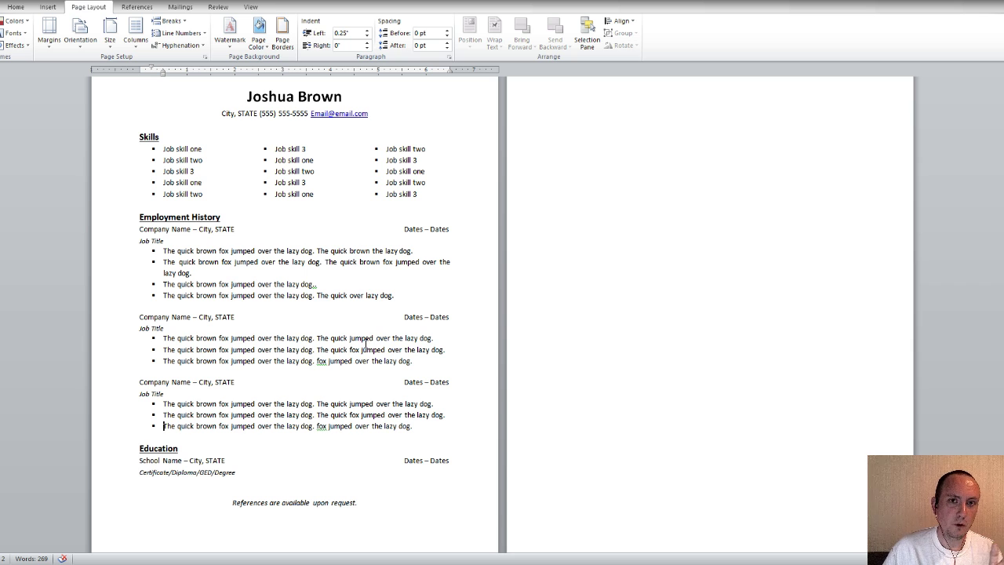
Zoom in and scroll through the résumé to review Skills, the three jobs, Education and References
{"action": "scroll", "coordinate": [392, 353], "scroll_direction": "up", "scroll_amount": 1}
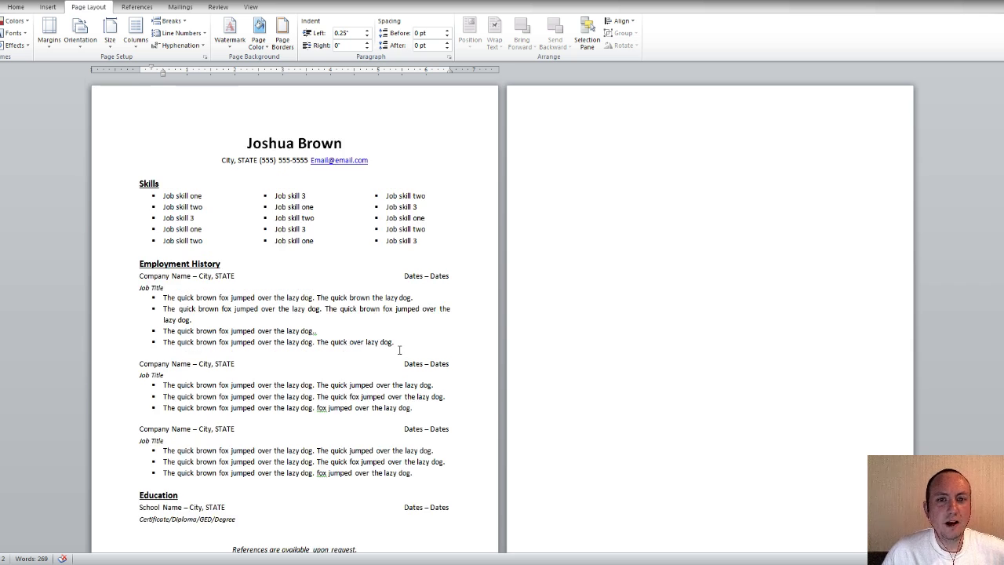
{"action": "scroll", "coordinate": [401, 349], "scroll_direction": "down", "scroll_amount": 2}
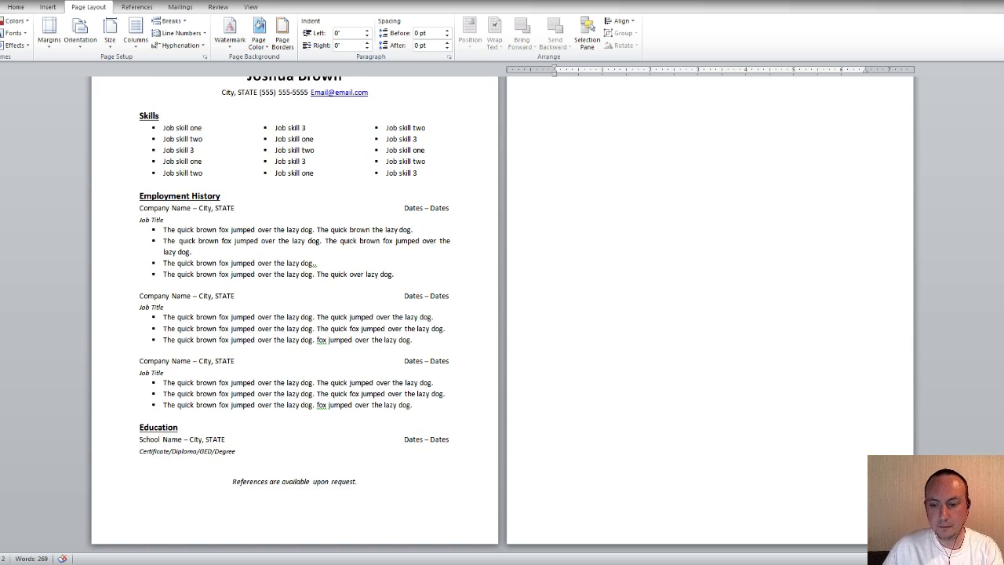
{"action": "left_click", "coordinate": [996, 559]}
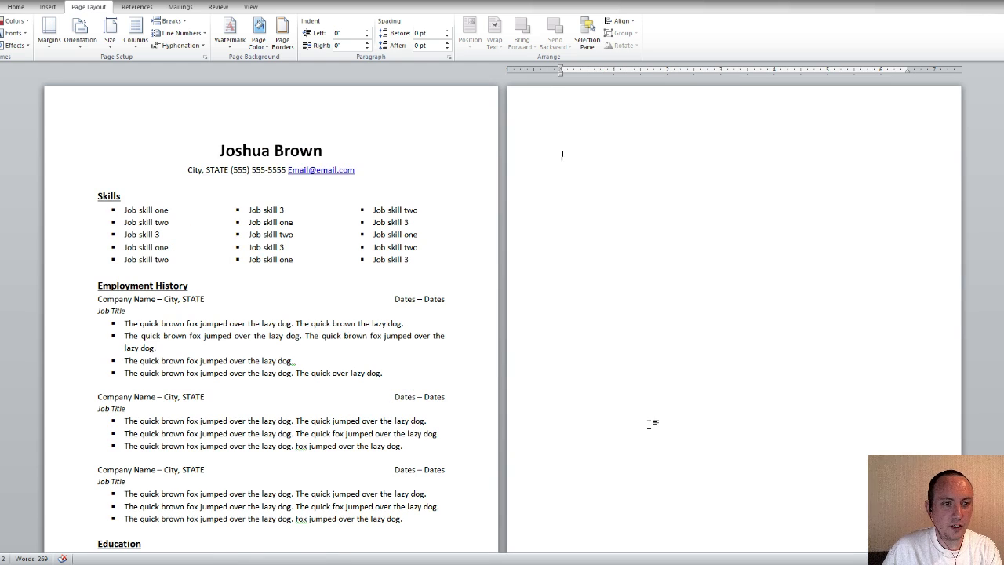
{"action": "scroll", "coordinate": [650, 421], "scroll_direction": "down", "scroll_amount": 3}
{"action": "scroll", "coordinate": [646, 419], "scroll_direction": "up", "scroll_amount": 2}
{"action": "scroll", "coordinate": [645, 419], "scroll_direction": "down", "scroll_amount": 1}
{"action": "scroll", "coordinate": [645, 419], "scroll_direction": "up", "scroll_amount": 2}
{"action": "scroll", "coordinate": [647, 400], "scroll_direction": "down", "scroll_amount": 1}
{"action": "scroll", "coordinate": [643, 388], "scroll_direction": "up", "scroll_amount": 1}
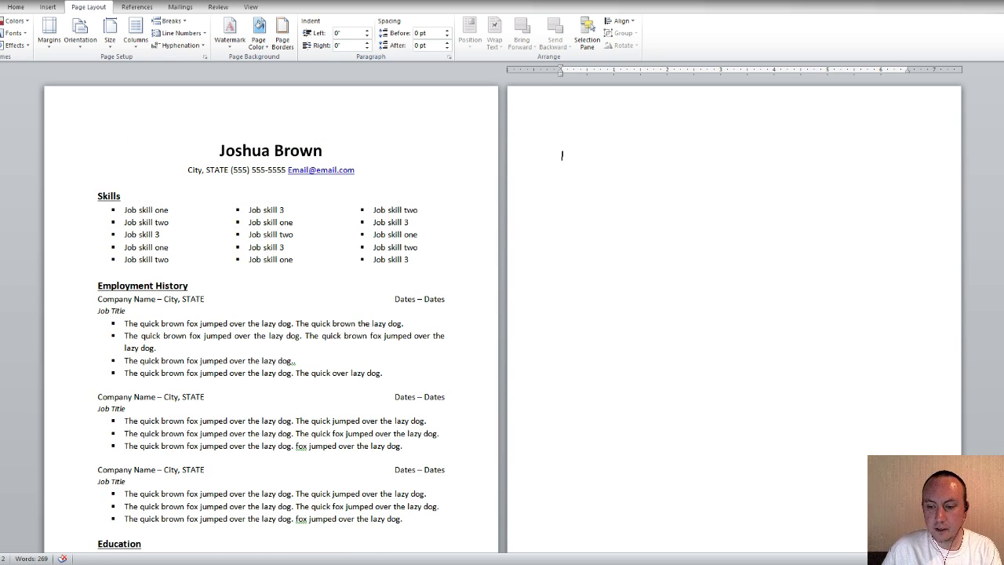
{"action": "scroll", "coordinate": [568, 161], "scroll_direction": "up", "scroll_amount": 3, "text": "ctrl"}
{"action": "scroll", "coordinate": [933, 435], "scroll_direction": "up", "scroll_amount": 3}
{"action": "scroll", "coordinate": [845, 394], "scroll_direction": "up", "scroll_amount": 7}
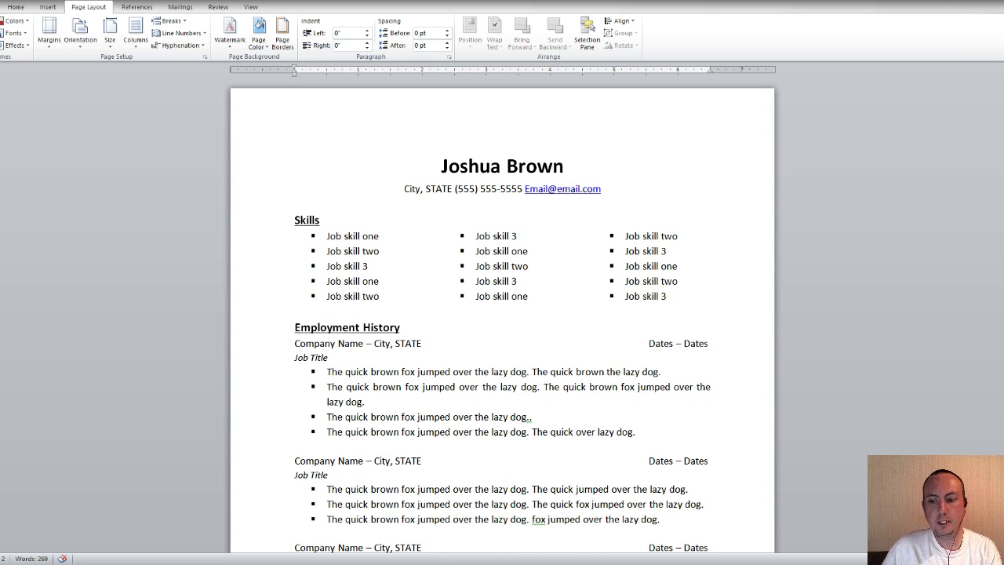
{"action": "scroll", "coordinate": [849, 396], "scroll_direction": "up", "scroll_amount": 3, "text": "ctrl"}
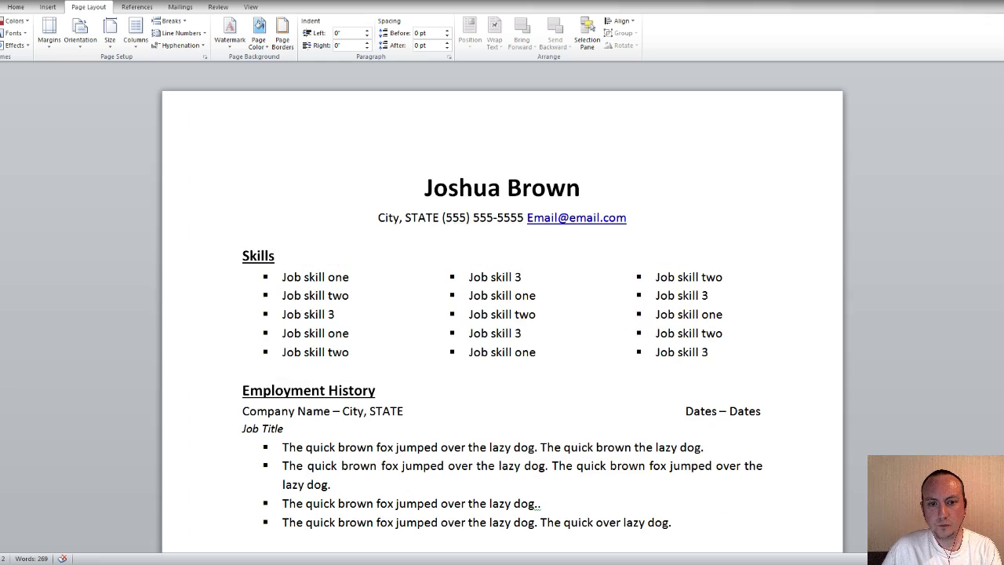
{"action": "scroll", "coordinate": [899, 415], "scroll_direction": "down", "scroll_amount": 1}
{"action": "scroll", "coordinate": [879, 383], "scroll_direction": "up", "scroll_amount": 1}
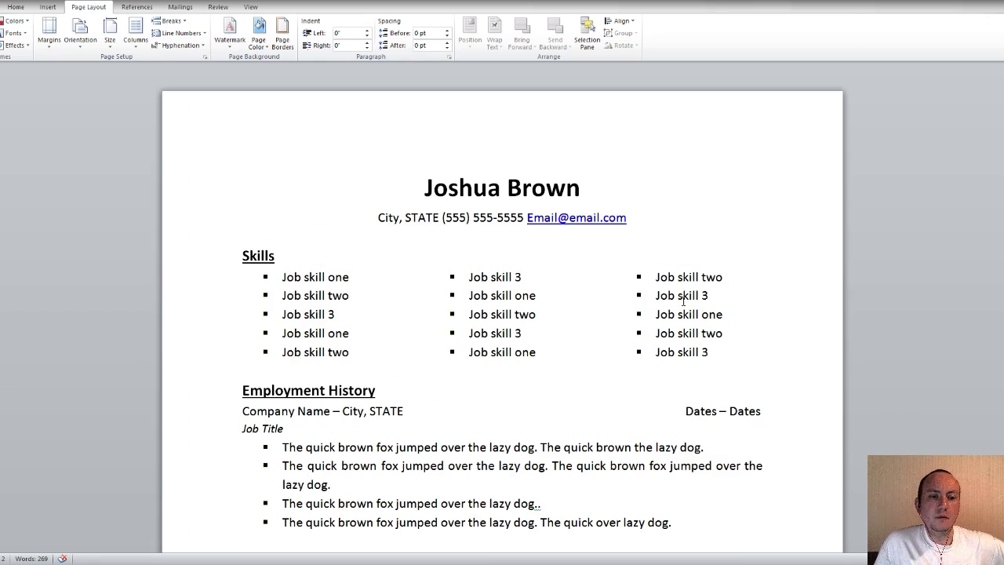
{"action": "scroll", "coordinate": [691, 305], "scroll_direction": "down", "scroll_amount": 5}
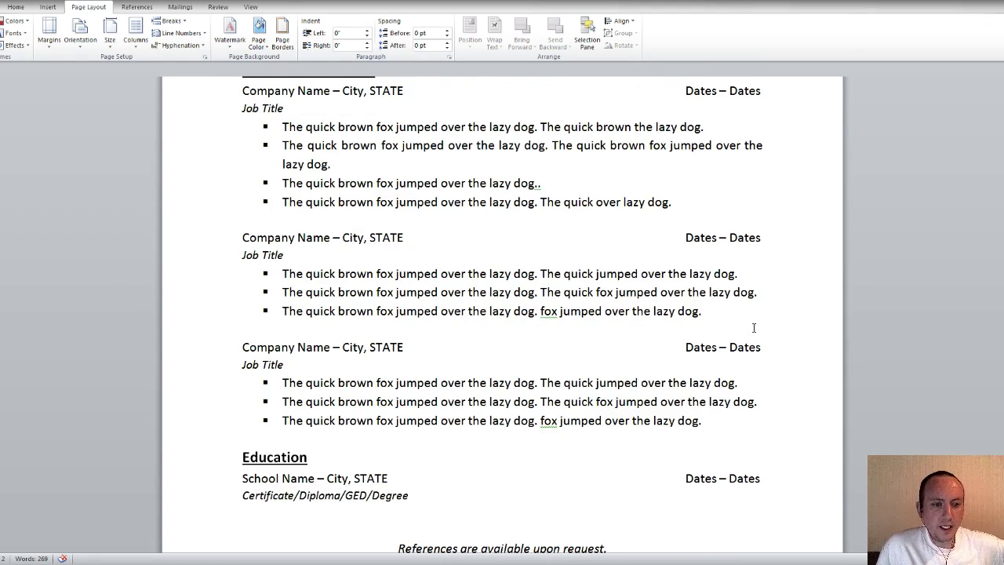
{"action": "scroll", "coordinate": [754, 328], "scroll_direction": "up", "scroll_amount": 3}
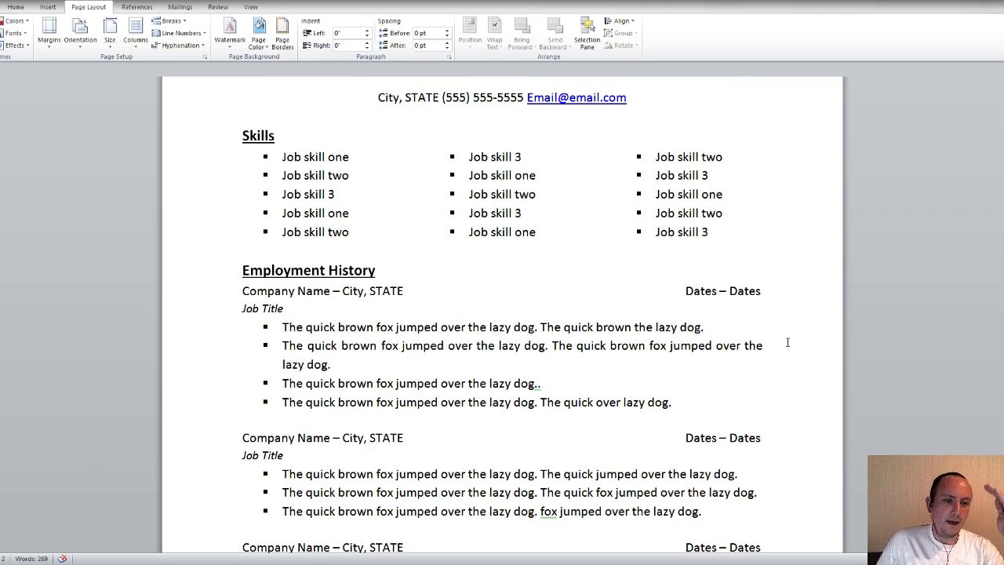
{"action": "scroll", "coordinate": [787, 337], "scroll_direction": "up", "scroll_amount": 2}
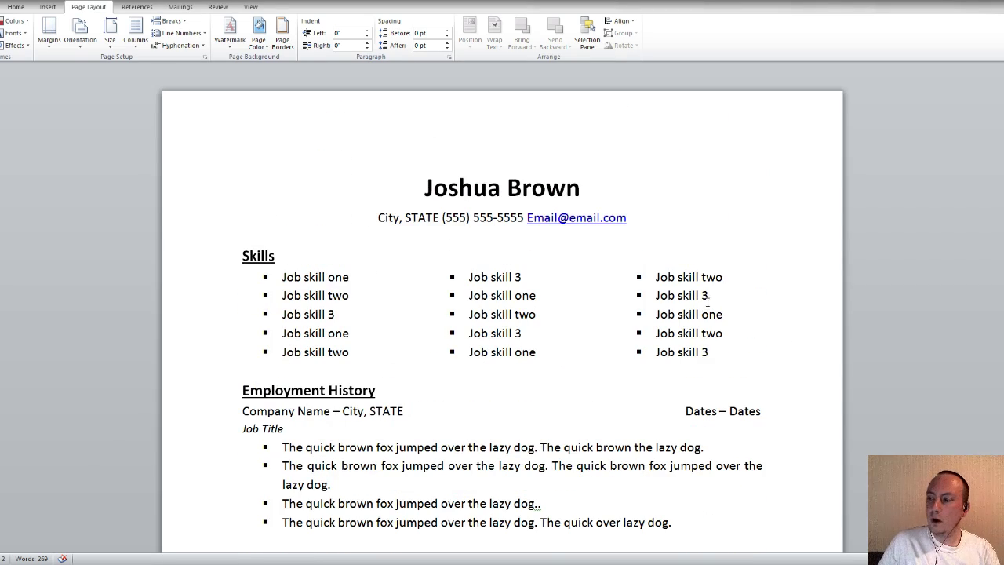
{"action": "scroll", "coordinate": [707, 301], "scroll_direction": "down", "scroll_amount": 5}
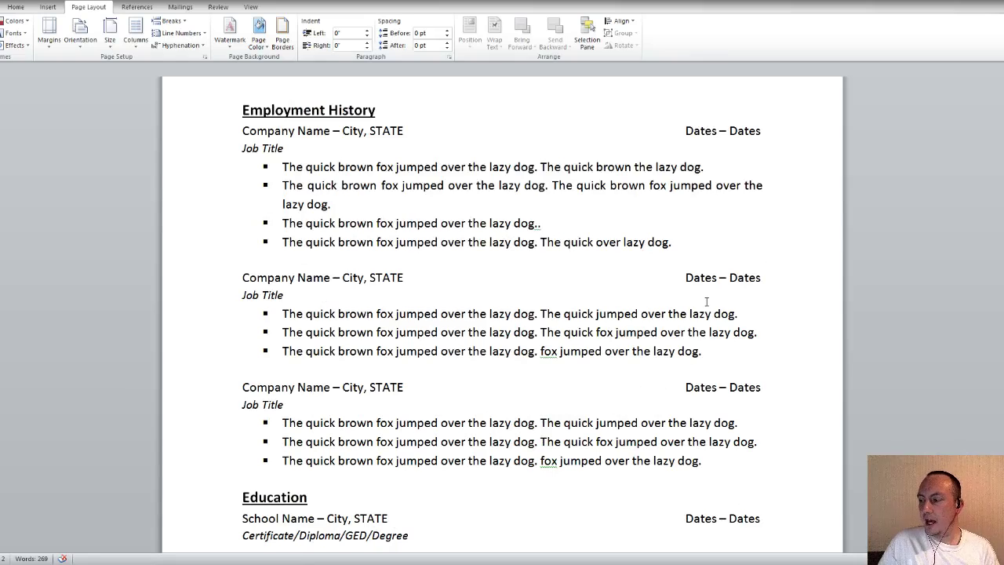
{"action": "scroll", "coordinate": [707, 301], "scroll_direction": "up", "scroll_amount": 5}
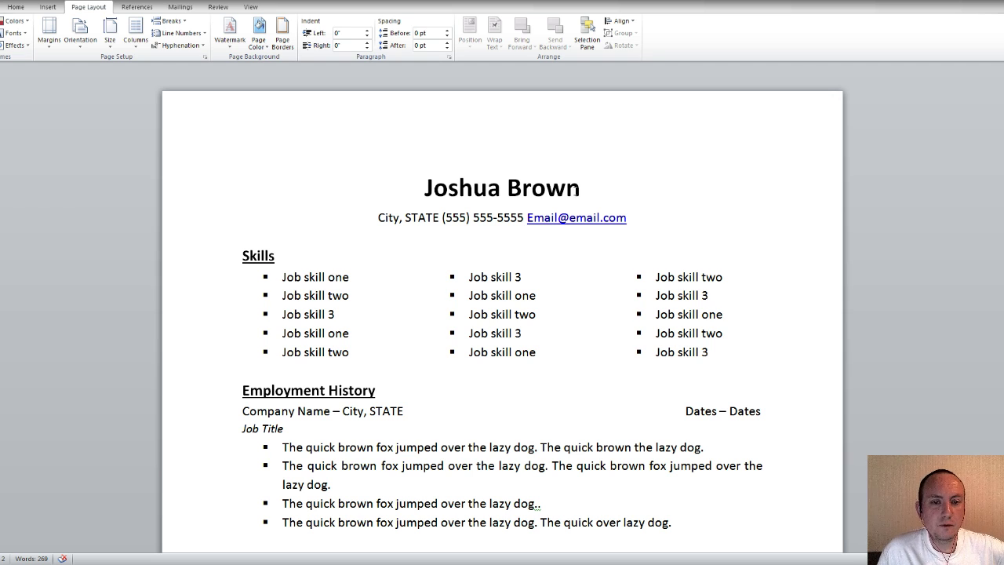
Select the name heading and try 48 pt and 36 pt font sizes
{"action": "left_click_drag", "start_coordinate": [581, 188], "coordinate": [403, 187]}
{"action": "left_click", "coordinate": [14, 7]}
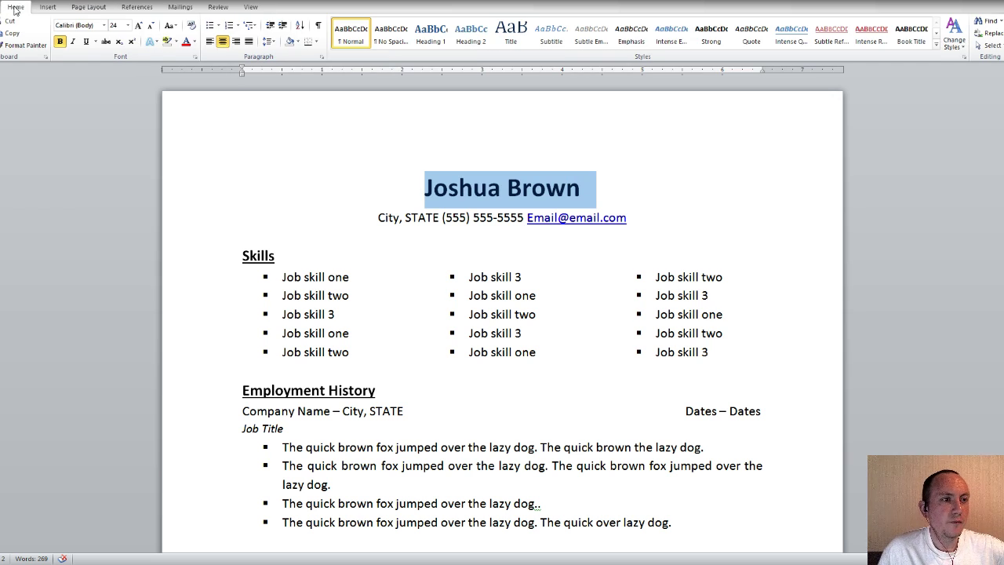
{"action": "left_click", "coordinate": [128, 26]}
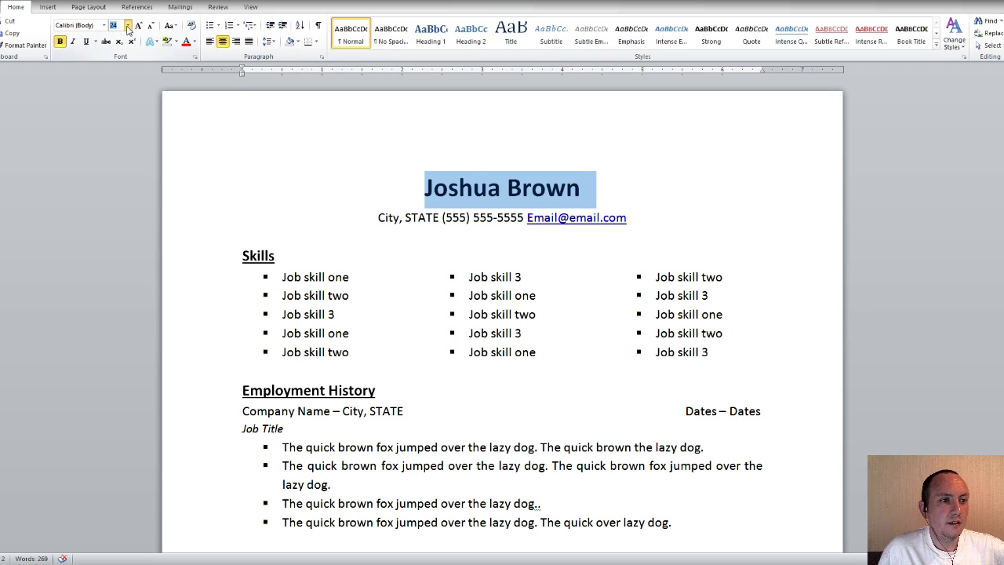
{"action": "left_click", "coordinate": [118, 166]}
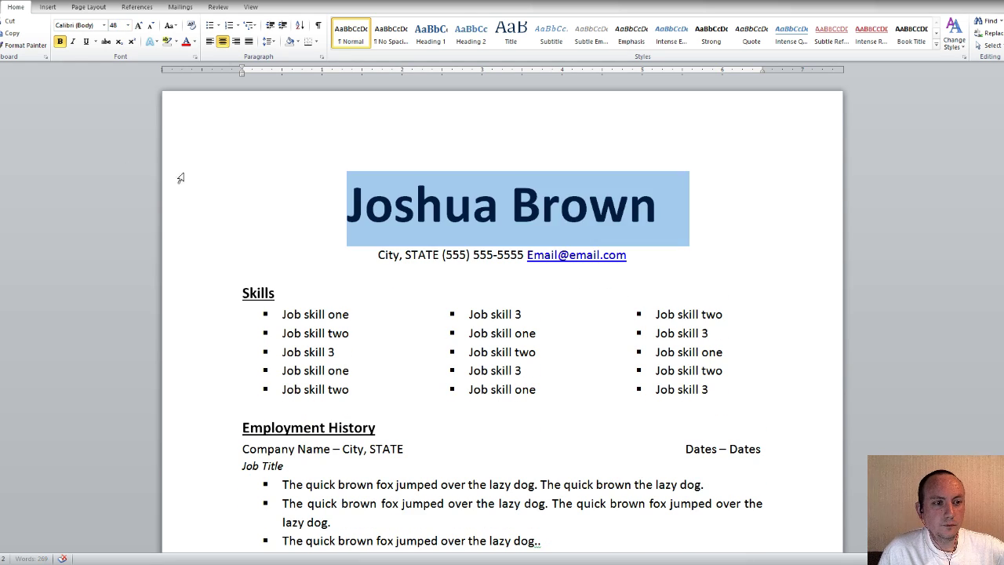
{"action": "scroll", "coordinate": [311, 230], "scroll_direction": "down", "scroll_amount": 15}
{"action": "scroll", "coordinate": [444, 300], "scroll_direction": "up", "scroll_amount": 4}
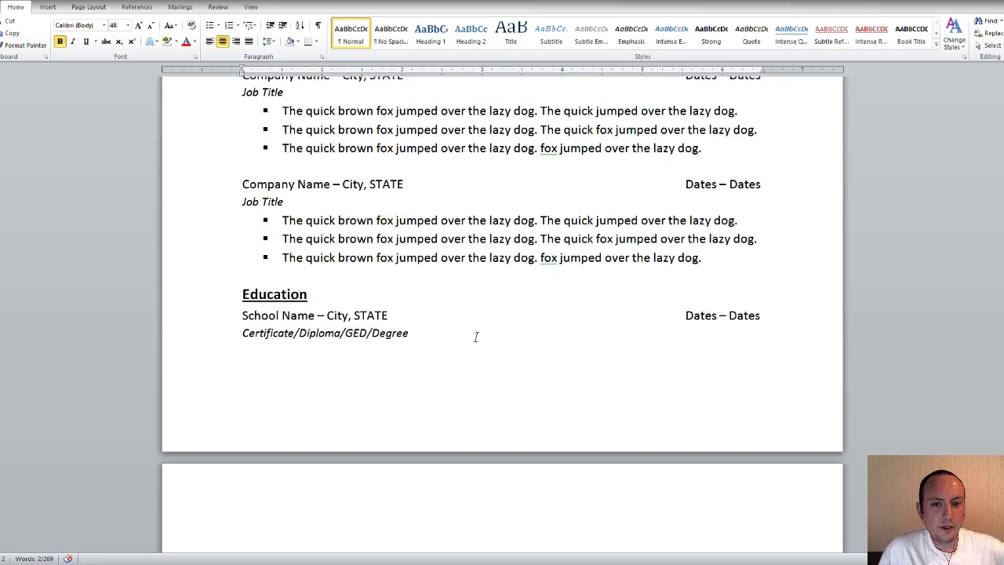
{"action": "scroll", "coordinate": [473, 450], "scroll_direction": "down", "scroll_amount": 2}
{"action": "scroll", "coordinate": [473, 411], "scroll_direction": "up", "scroll_amount": 12}
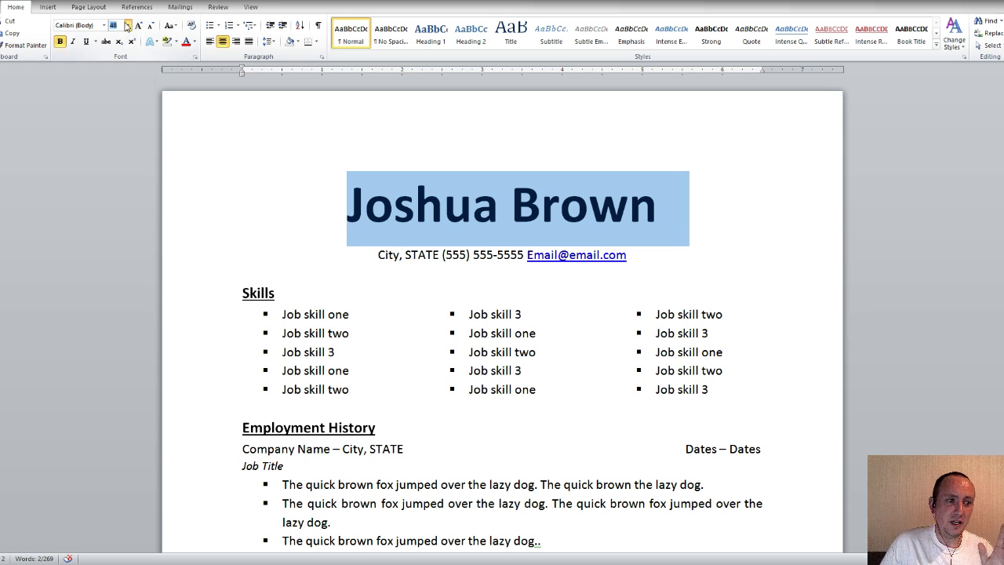
{"action": "left_click", "coordinate": [120, 158]}
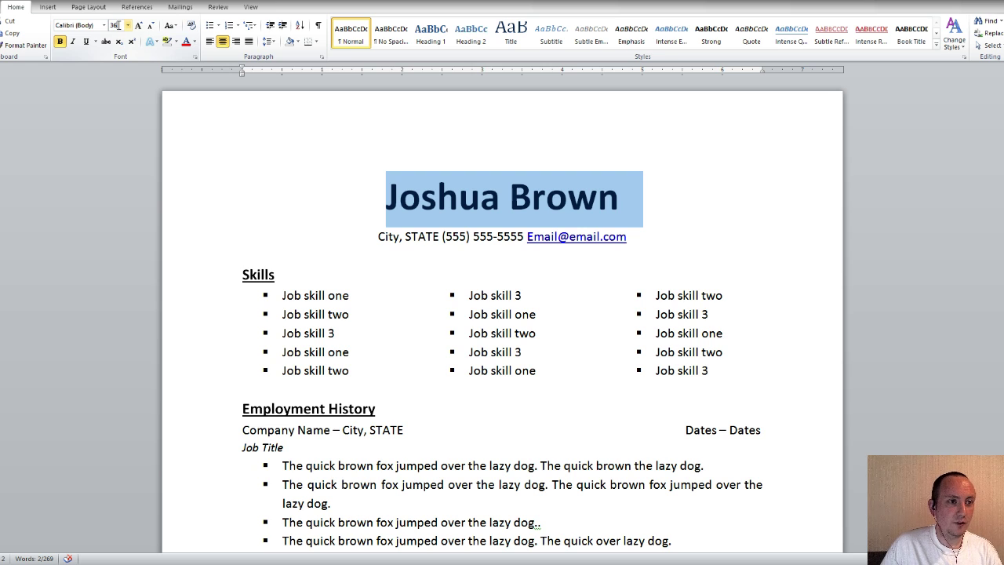
Enter 40 as the name's font size and deselect it to check the layout
{"action": "type", "text": "40"}
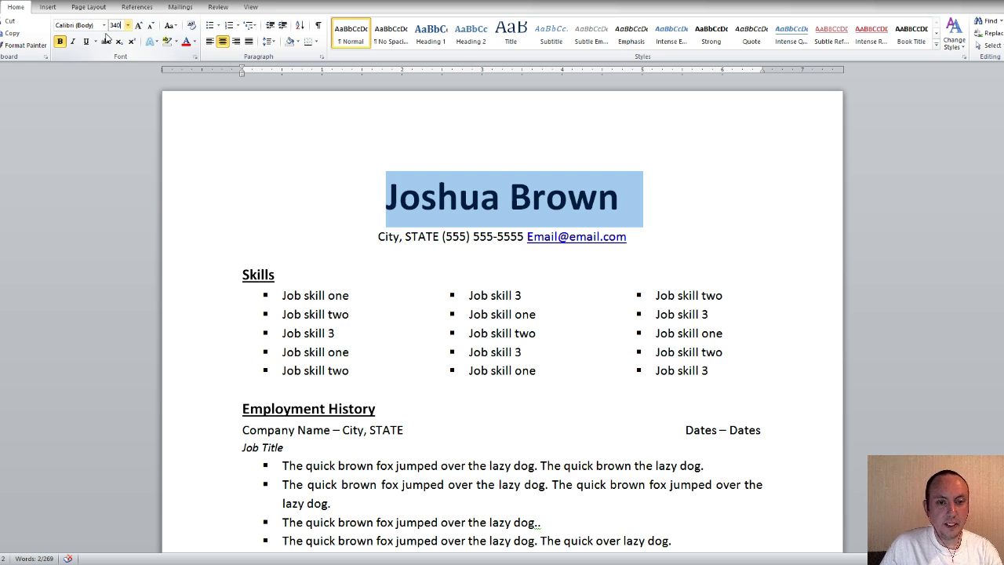
{"action": "key", "text": "Return"}
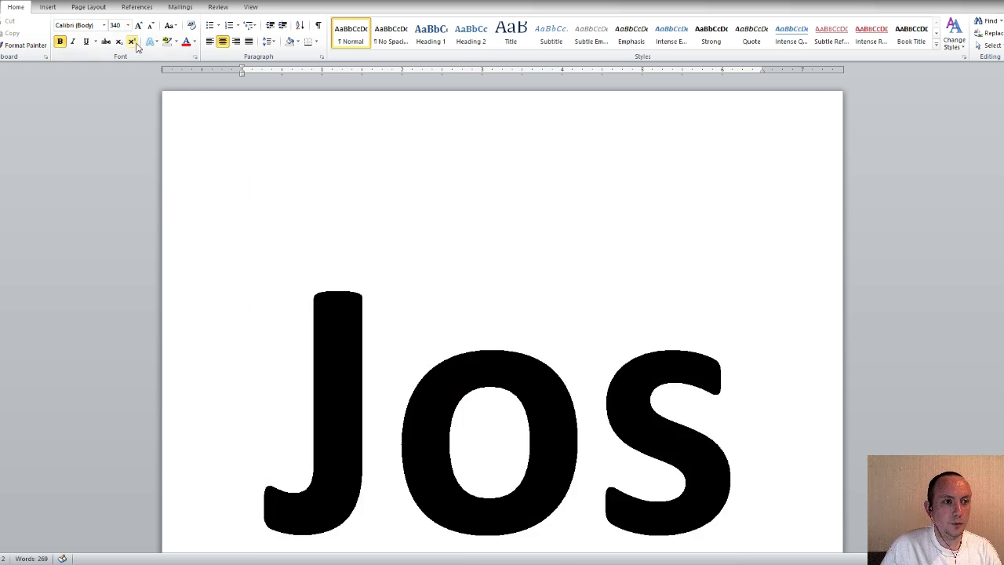
{"action": "key", "text": "ctrl+z"}
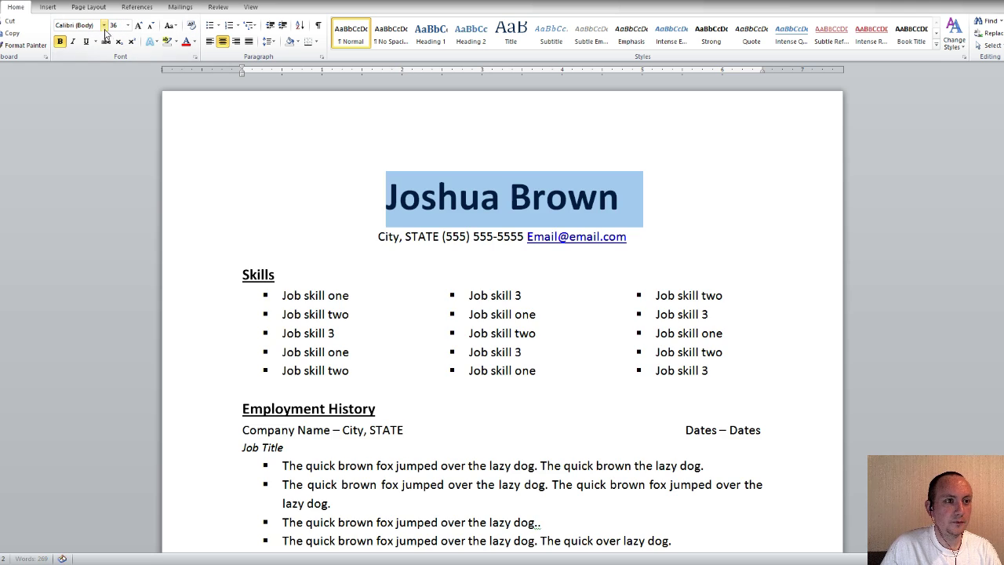
{"action": "left_click", "coordinate": [113, 26]}
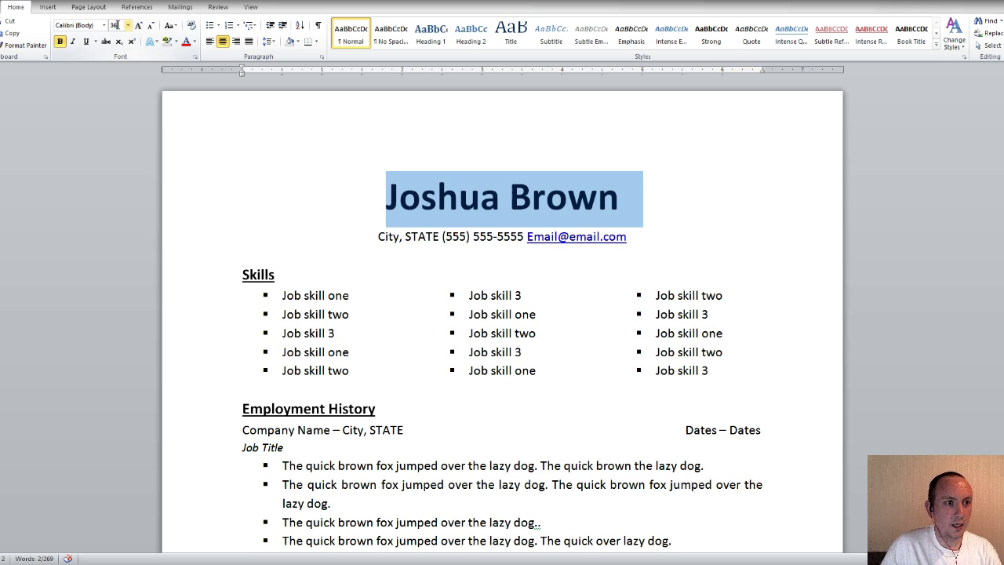
{"action": "type", "text": "40"}
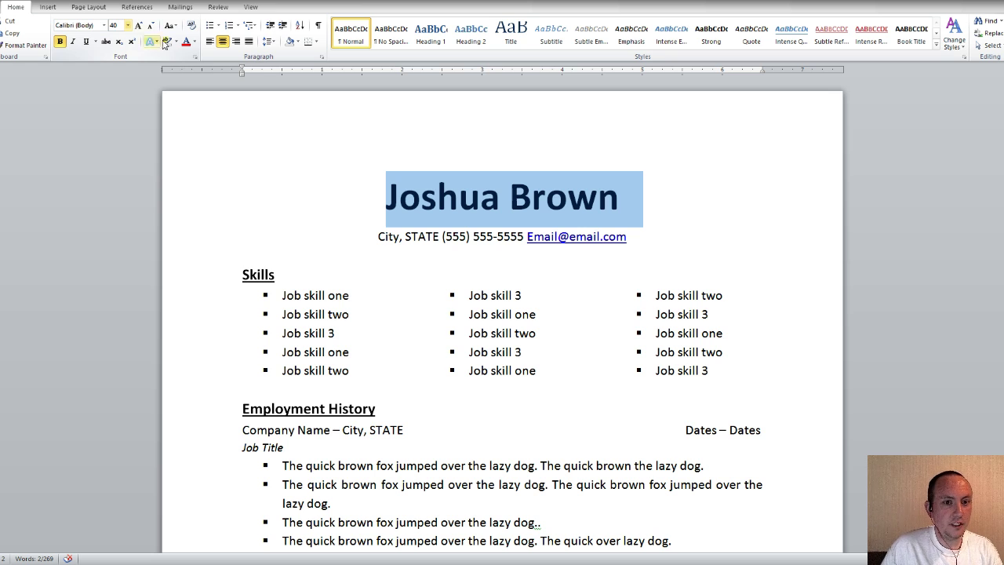
{"action": "left_click", "coordinate": [425, 186]}
{"action": "left_click", "coordinate": [574, 196]}
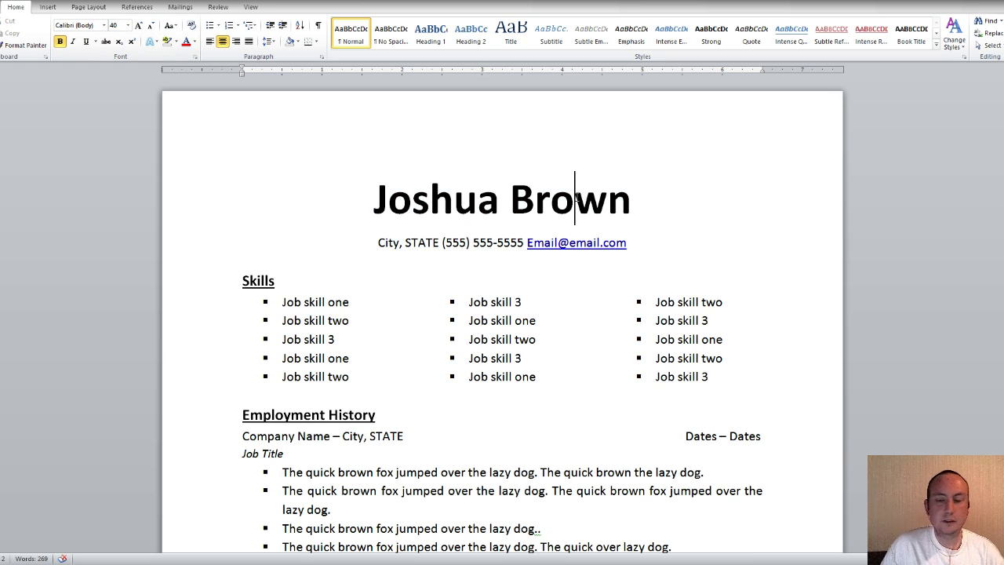
{"action": "scroll", "coordinate": [575, 196], "scroll_direction": "down", "scroll_amount": 1}
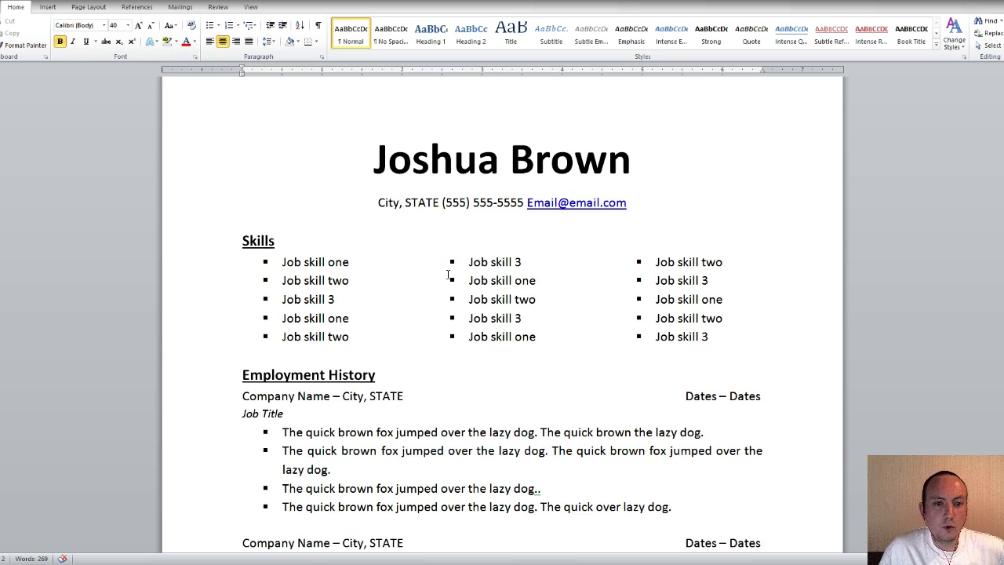
{"action": "scroll", "coordinate": [446, 219], "scroll_direction": "down", "scroll_amount": 8}
{"action": "scroll", "coordinate": [444, 224], "scroll_direction": "down", "scroll_amount": 6}
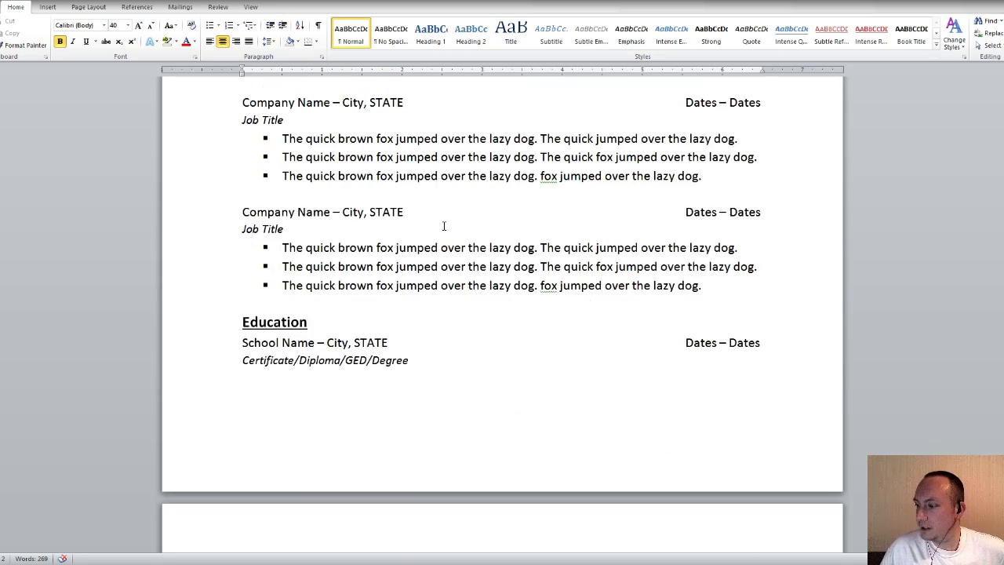
{"action": "scroll", "coordinate": [444, 224], "scroll_direction": "up", "scroll_amount": 12}
{"action": "scroll", "coordinate": [509, 306], "scroll_direction": "up", "scroll_amount": 3}
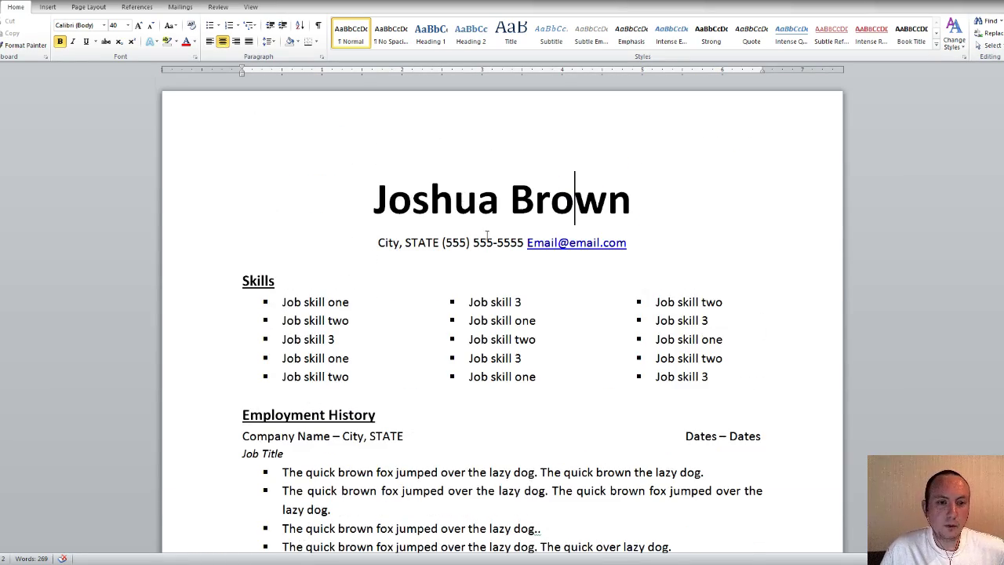
Insert a '|' separator before the phone number and before the e-mail address
{"action": "left_click", "coordinate": [442, 242]}
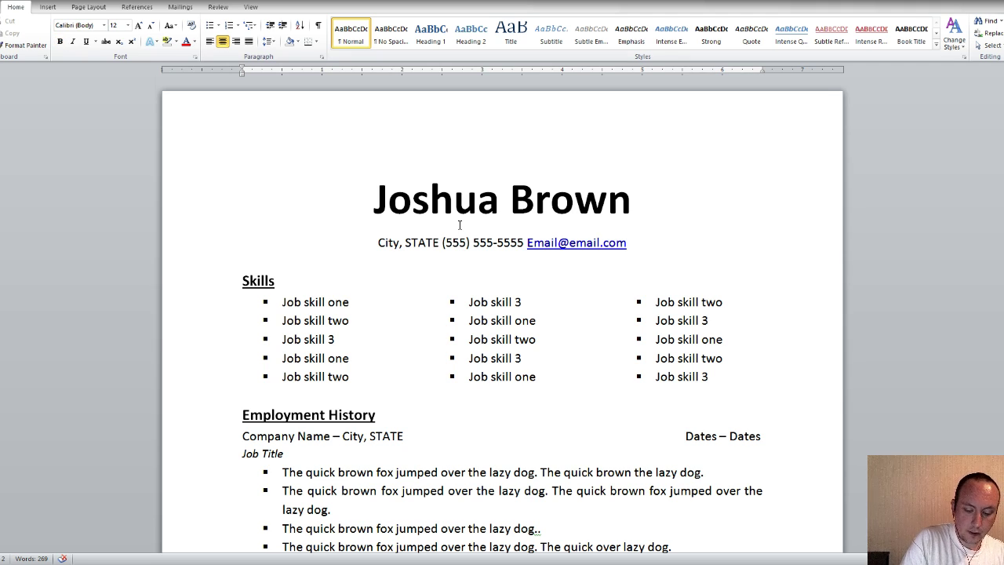
{"action": "type", "text": "|"}
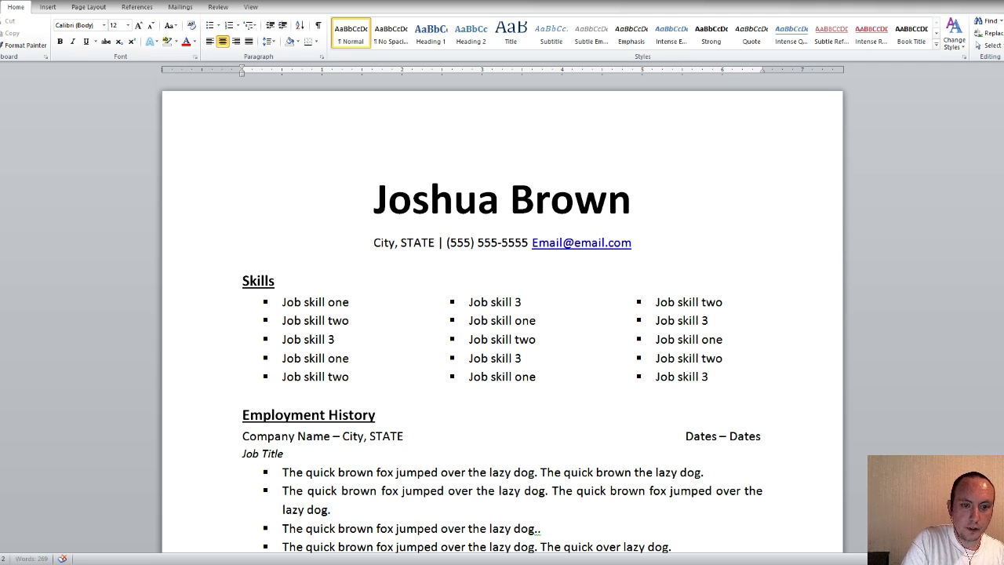
{"action": "left_click", "coordinate": [530, 244]}
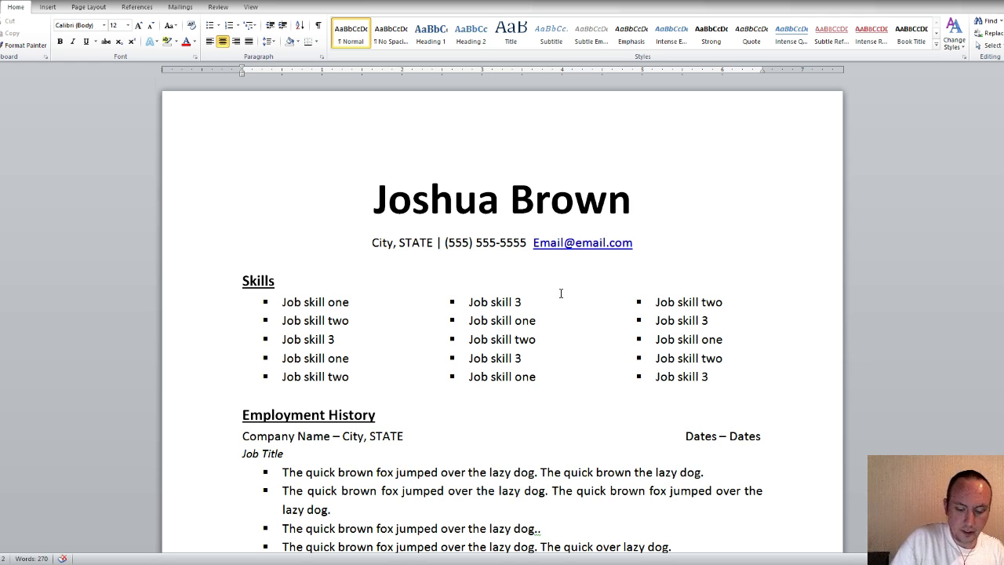
{"action": "type", "text": "|"}
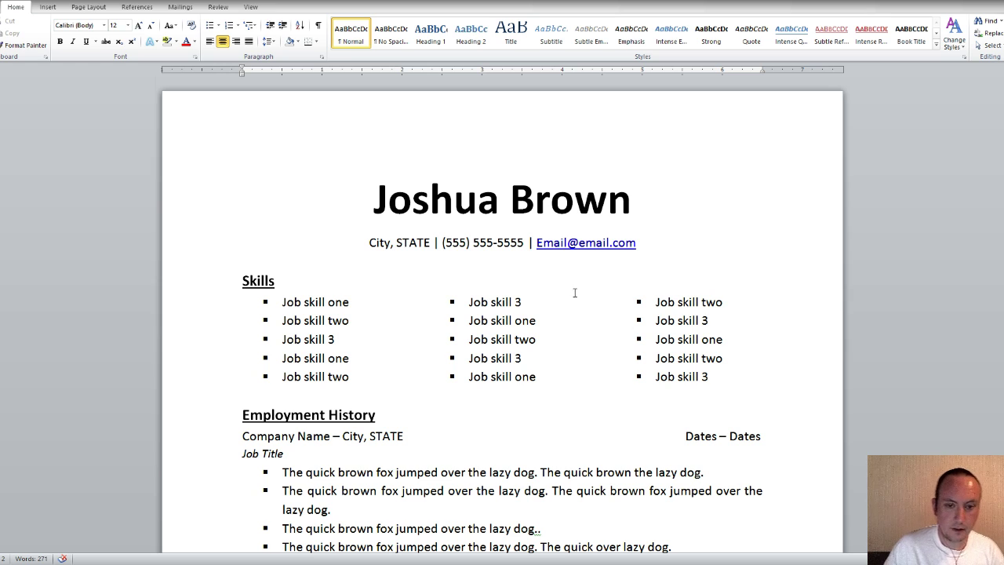